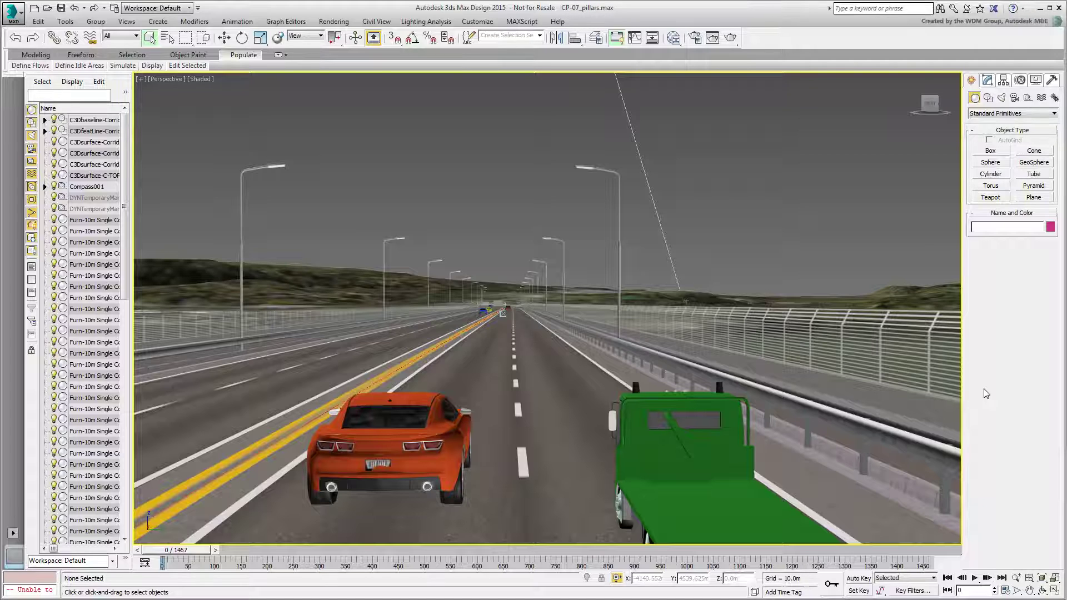
# Examine the bridge deck and its full span across the river from an elevated perspective view.
pyautogui.moveTo(176, 556)
pyautogui.mouseDown()
pyautogui.moveTo(650, 576)
pyautogui.moveTo(165, 555)
pyautogui.mouseUp()
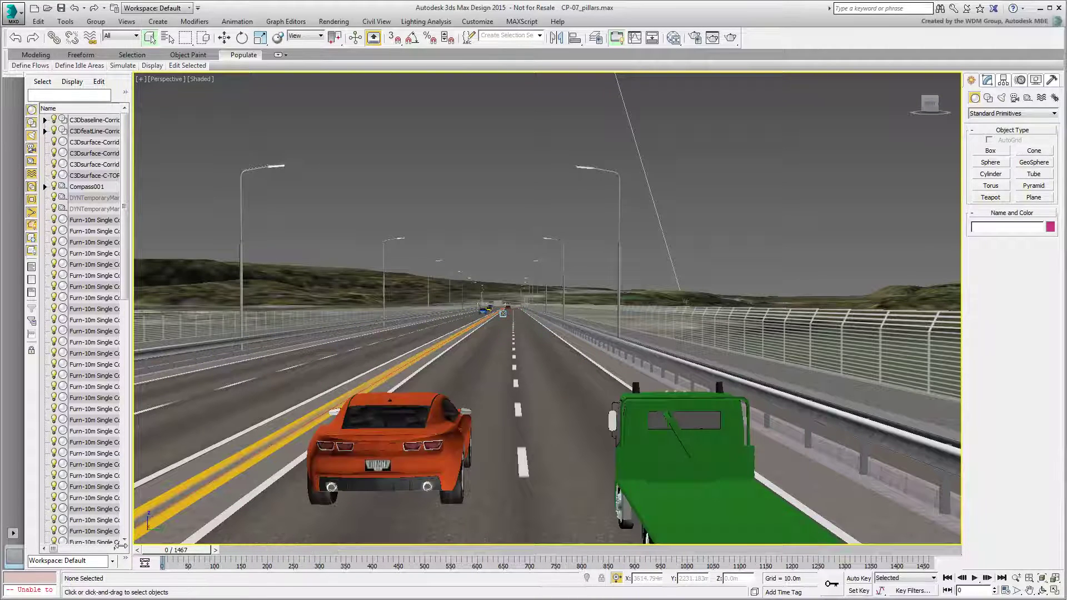
pyautogui.keyDown('alt'); pyautogui.moveTo(456, 380); pyautogui.dragTo(479, 388, button='middle'); pyautogui.keyUp('alt')
pyautogui.moveTo(750, 403); pyautogui.dragTo(543, 367, button='middle')
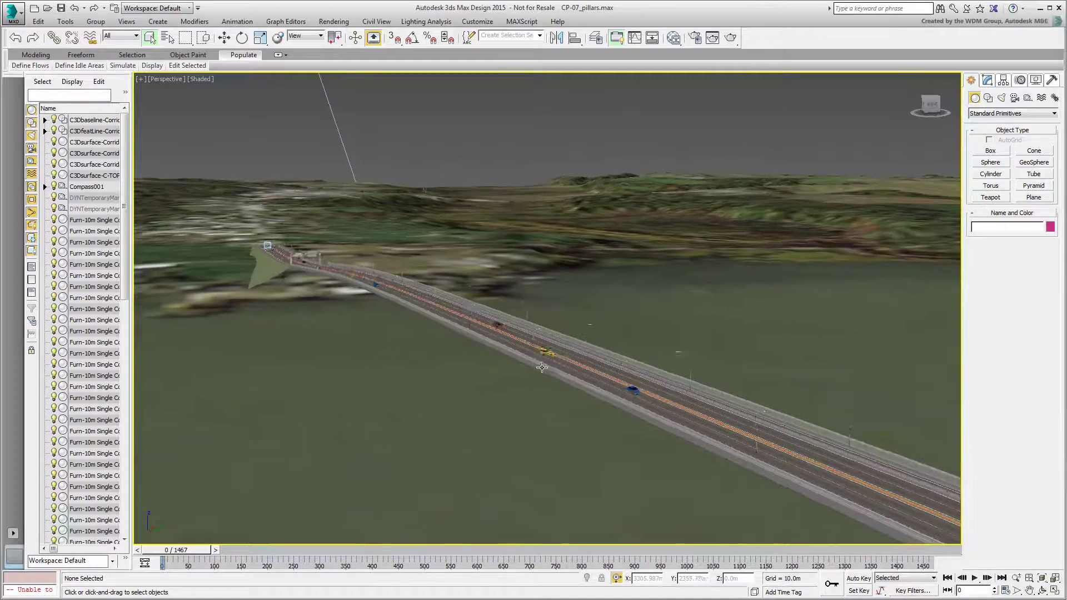
pyautogui.scroll(-5, 543, 371)
pyautogui.keyDown('alt'); pyautogui.moveTo(551, 409); pyautogui.dragTo(460, 353, button='middle'); pyautogui.keyUp('alt')
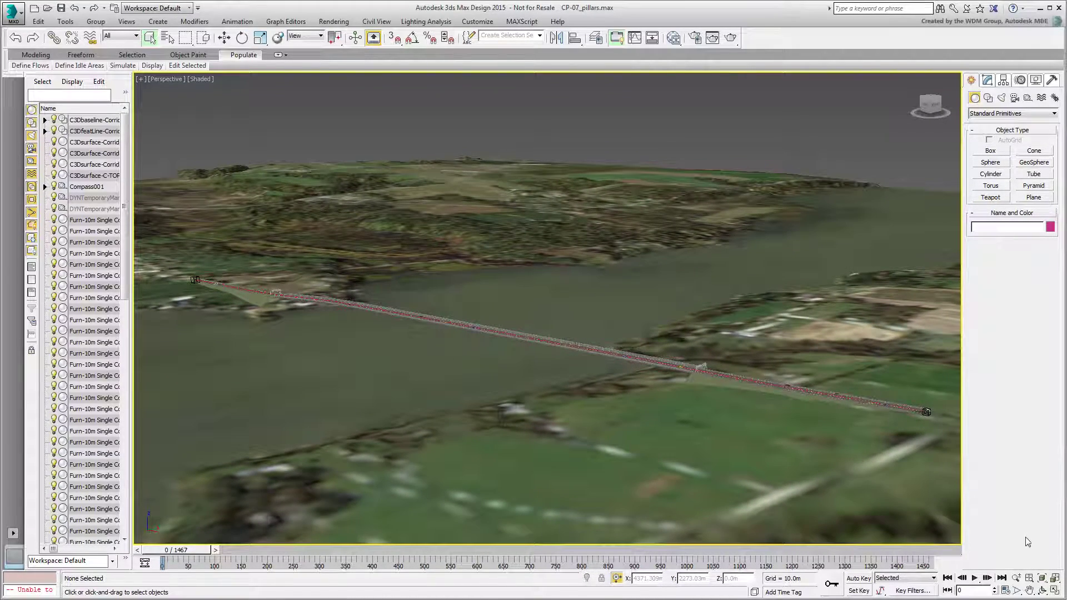
pyautogui.scroll(3, 447, 341)
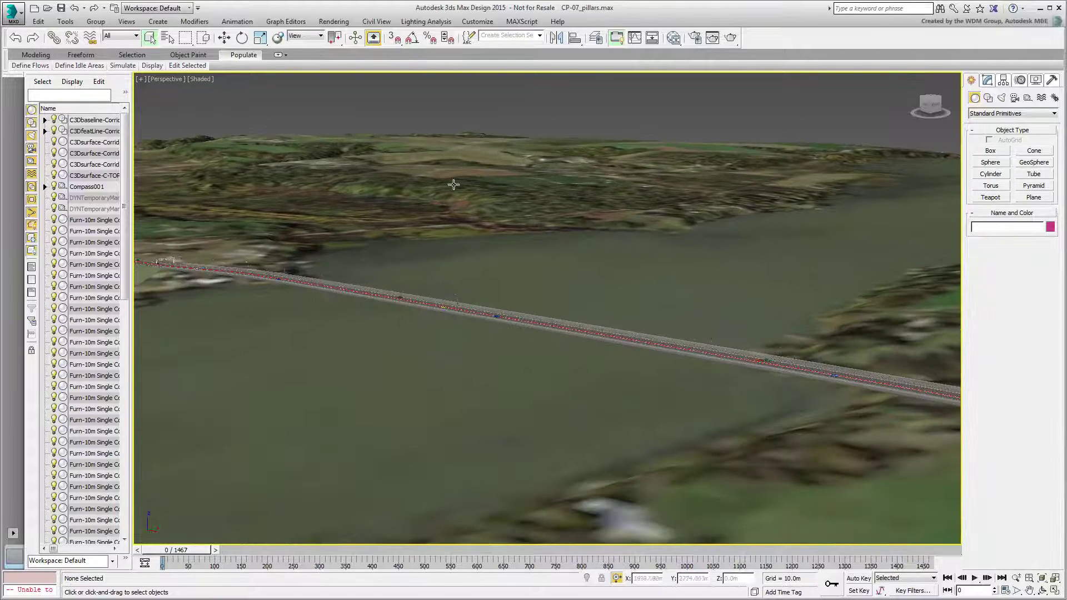
# Check the Primitives of the Private Resource Kit in the Object Placement Style Editor, closing it without saving the style.
pyautogui.click(370, 22)
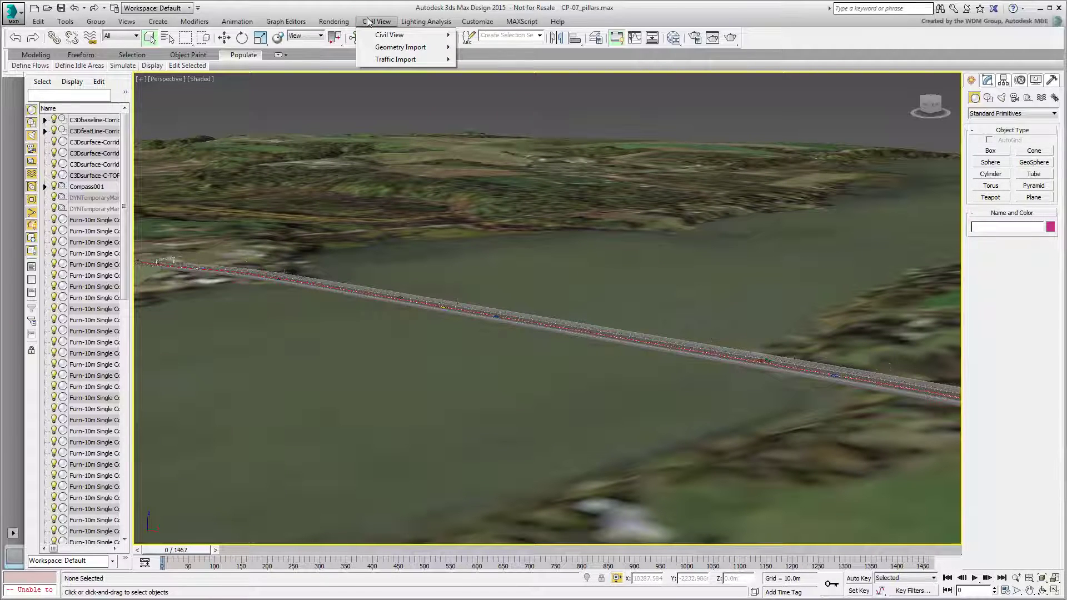
pyautogui.moveTo(406, 36)
pyautogui.click(536, 51)
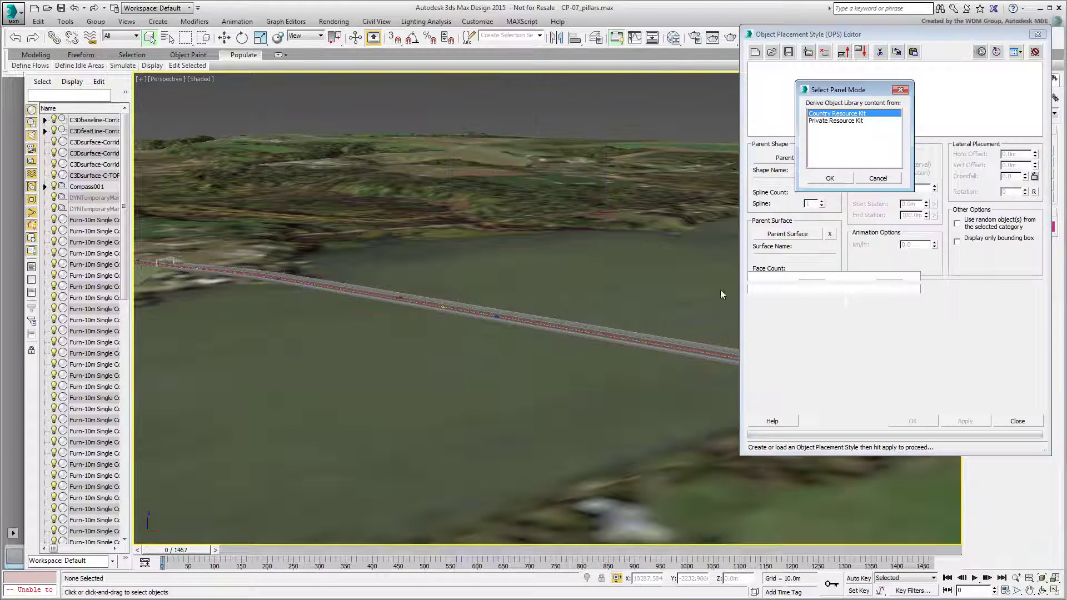
pyautogui.click(840, 121)
pyautogui.click(830, 178)
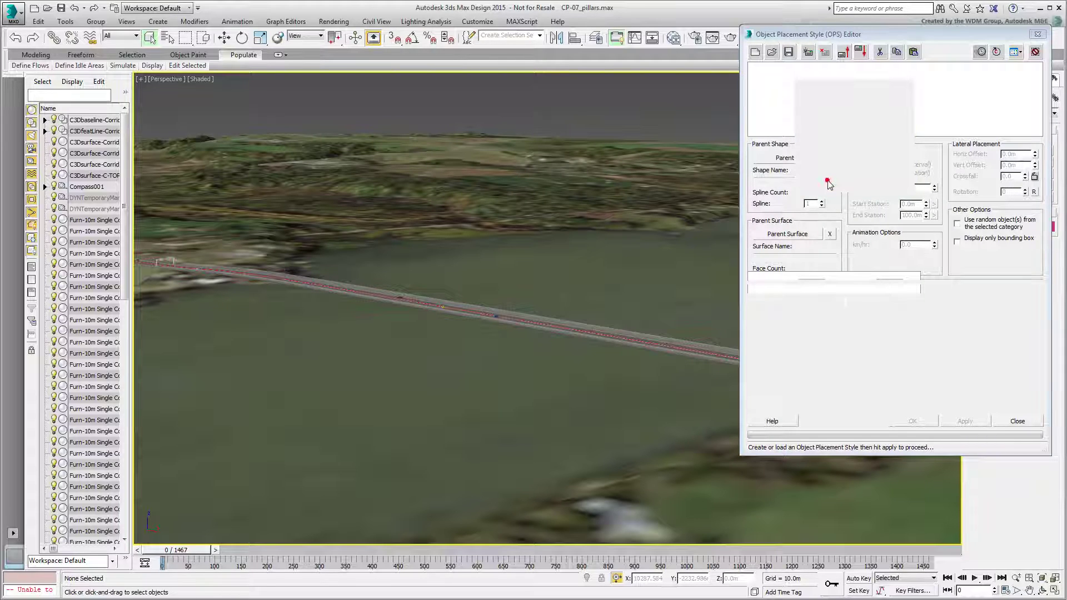
pyautogui.click(809, 52)
pyautogui.click(995, 286)
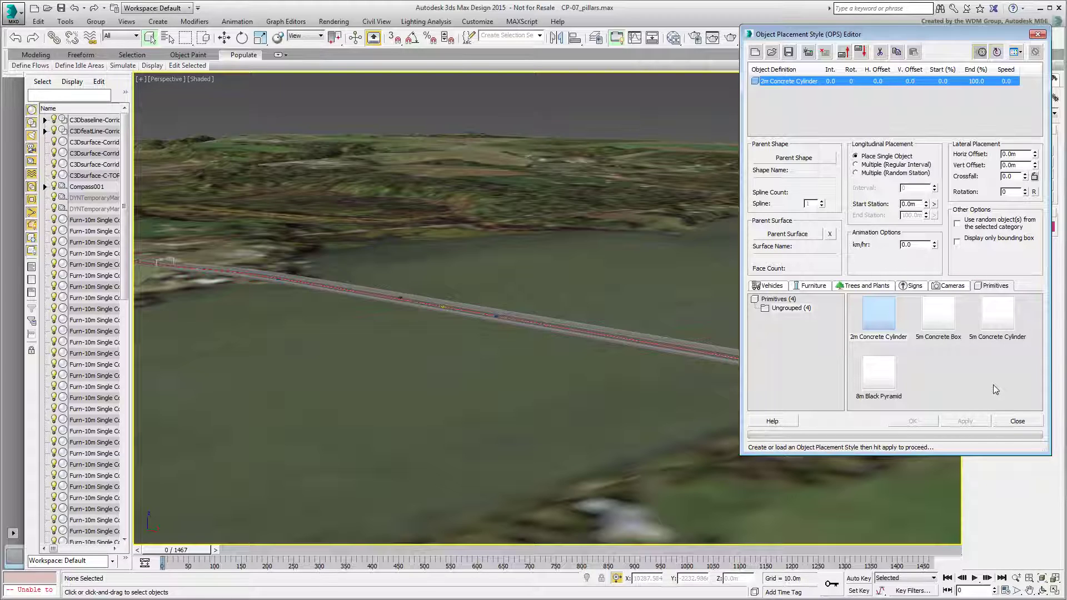
pyautogui.click(1018, 421)
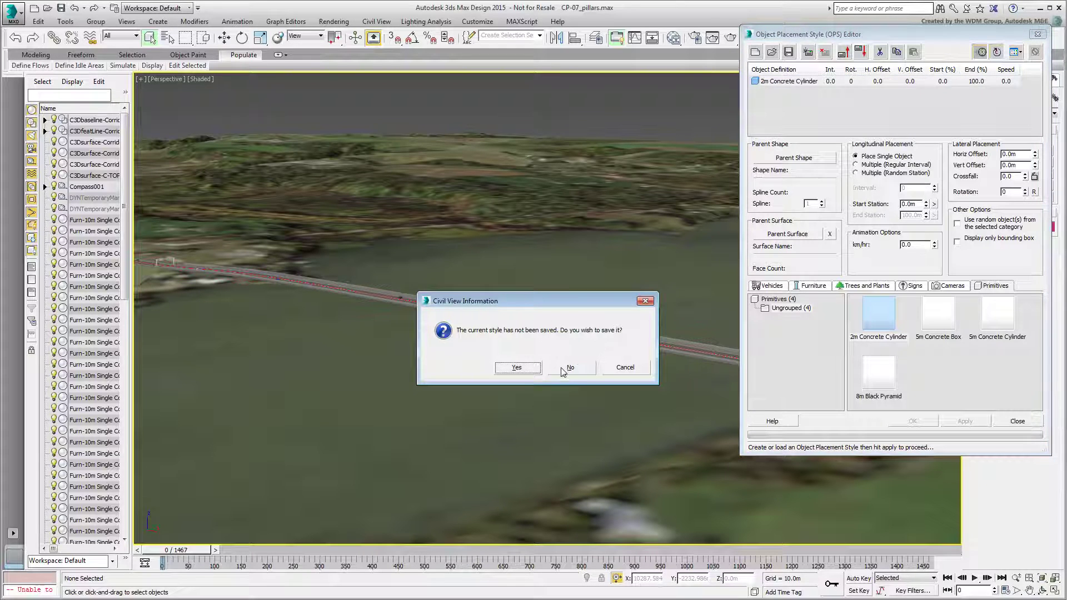
pyautogui.click(570, 368)
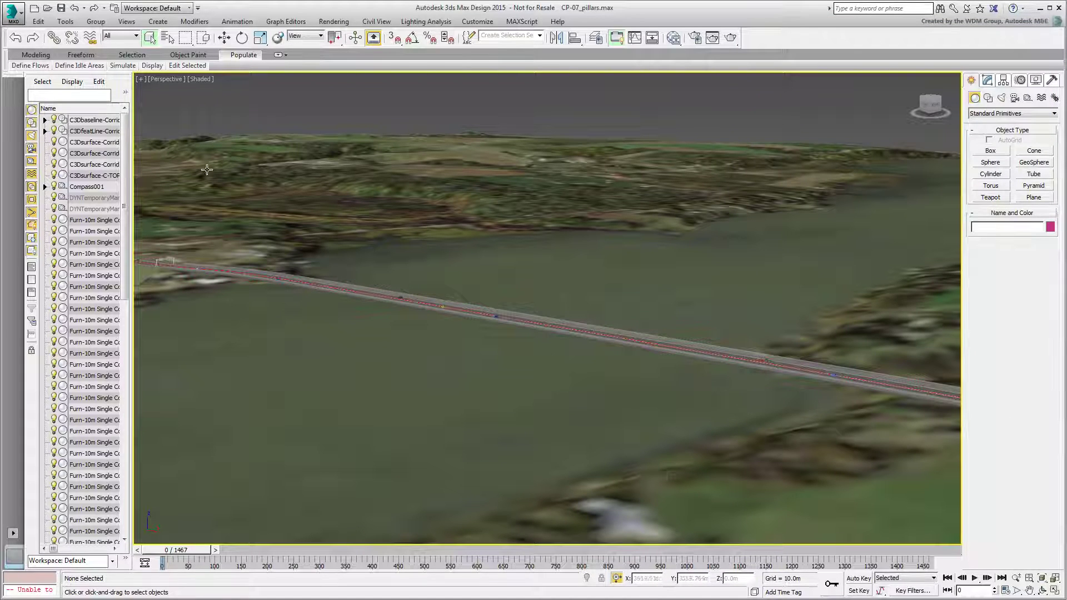
# Open the recent scene file Bridge Pillar_start.max.
pyautogui.click(14, 16)
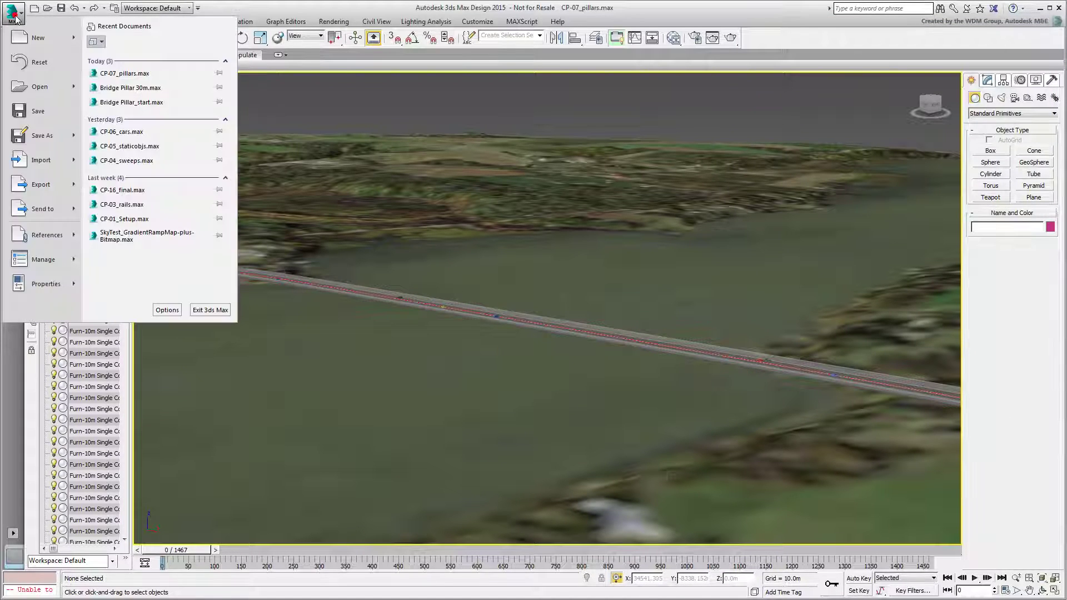
pyautogui.click(131, 103)
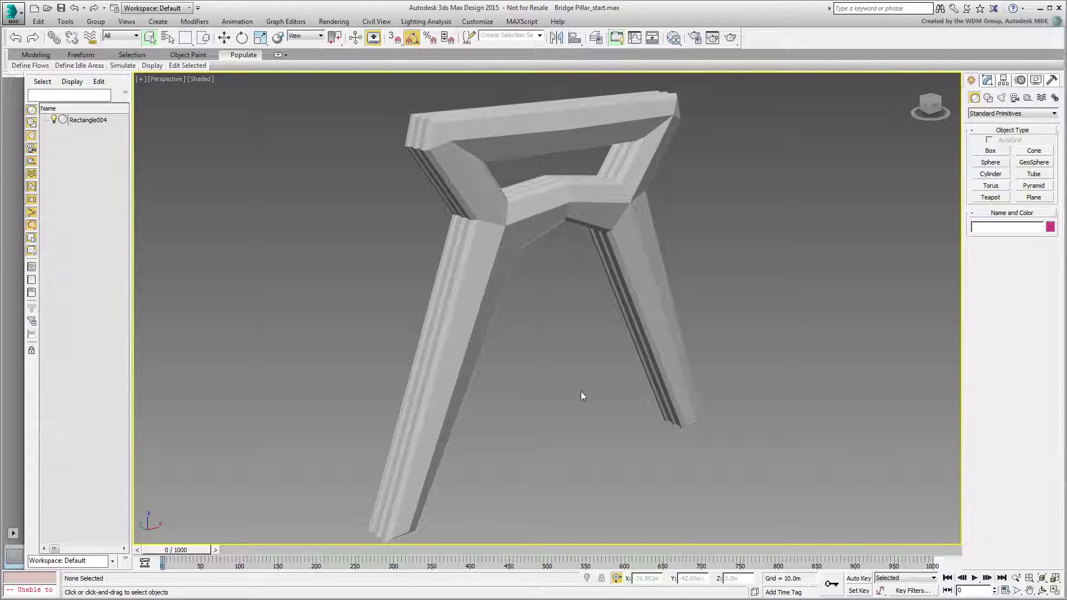
pyautogui.keyDown('alt'); pyautogui.moveTo(582, 392); pyautogui.dragTo(733, 421, button='middle'); pyautogui.keyUp('alt')
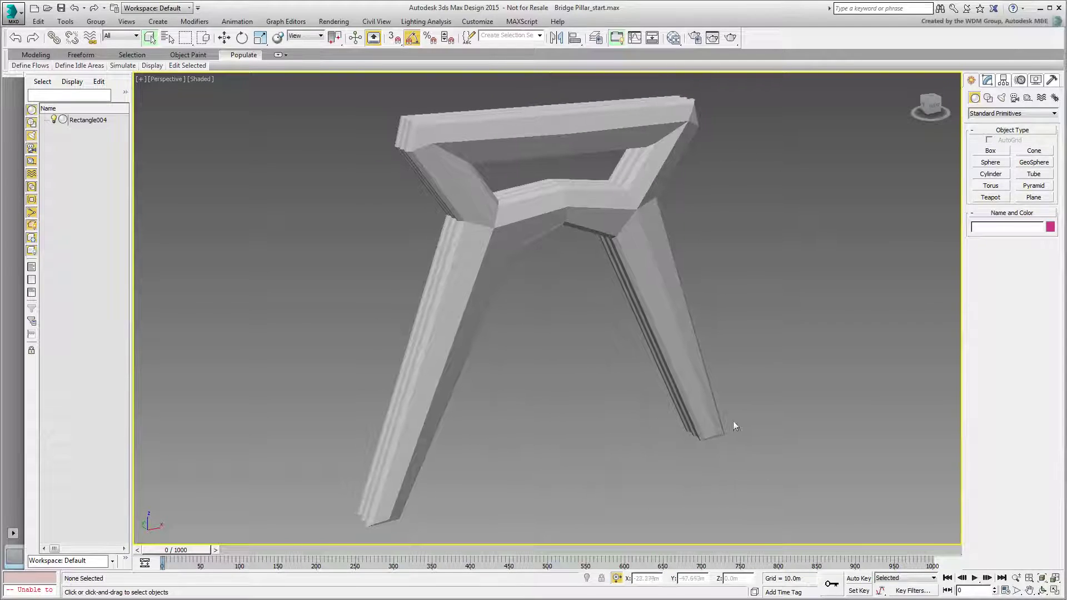
# Select the pillar object and rename it Bridge Pillar 30m.
pyautogui.click(651, 316)
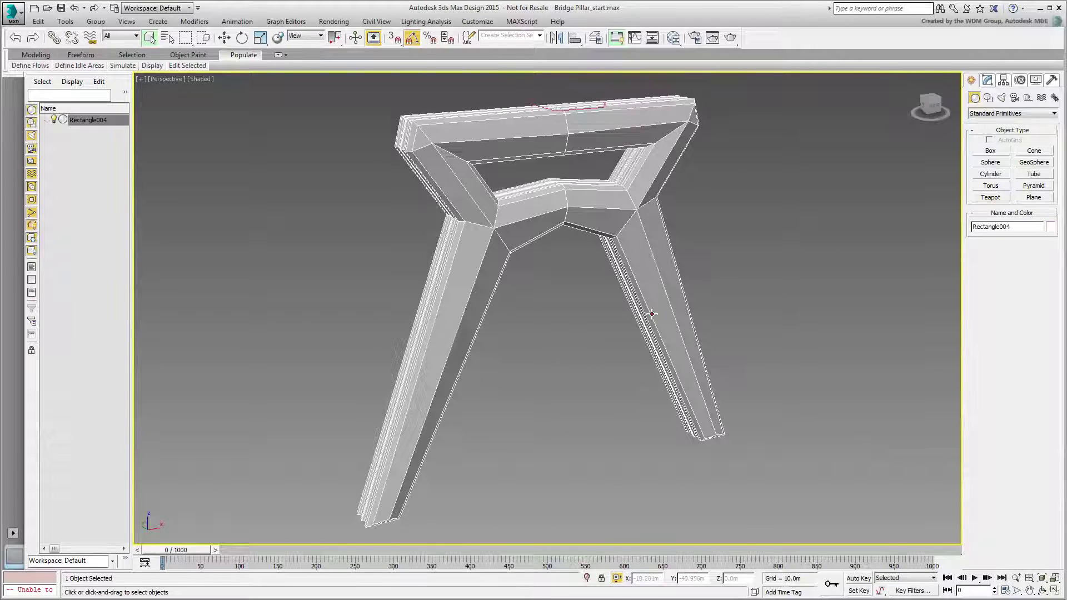
pyautogui.moveTo(578, 269); pyautogui.dragTo(579, 325, button='middle')
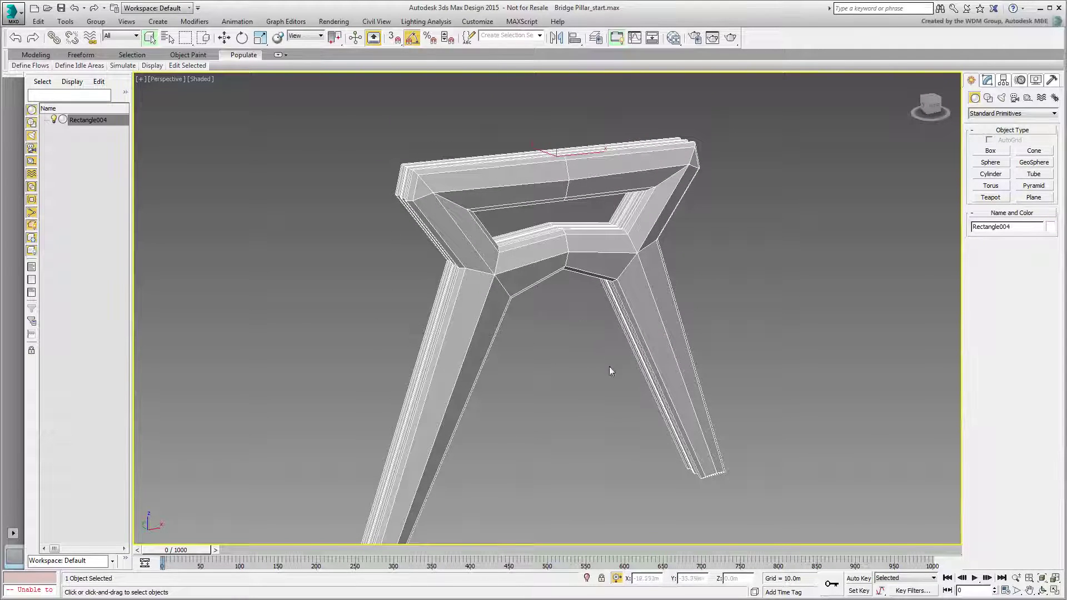
pyautogui.moveTo(578, 369)
pyautogui.keyDown('alt'); pyautogui.mouseDown(button='middle')
pyautogui.moveTo(564, 389)
pyautogui.moveTo(529, 395)
pyautogui.moveTo(500, 388)
pyautogui.moveTo(482, 367)
pyautogui.moveTo(535, 378)
pyautogui.moveTo(595, 360)
pyautogui.moveTo(595, 379)
pyautogui.moveTo(580, 361)
pyautogui.mouseUp(button='middle'); pyautogui.keyUp('alt')
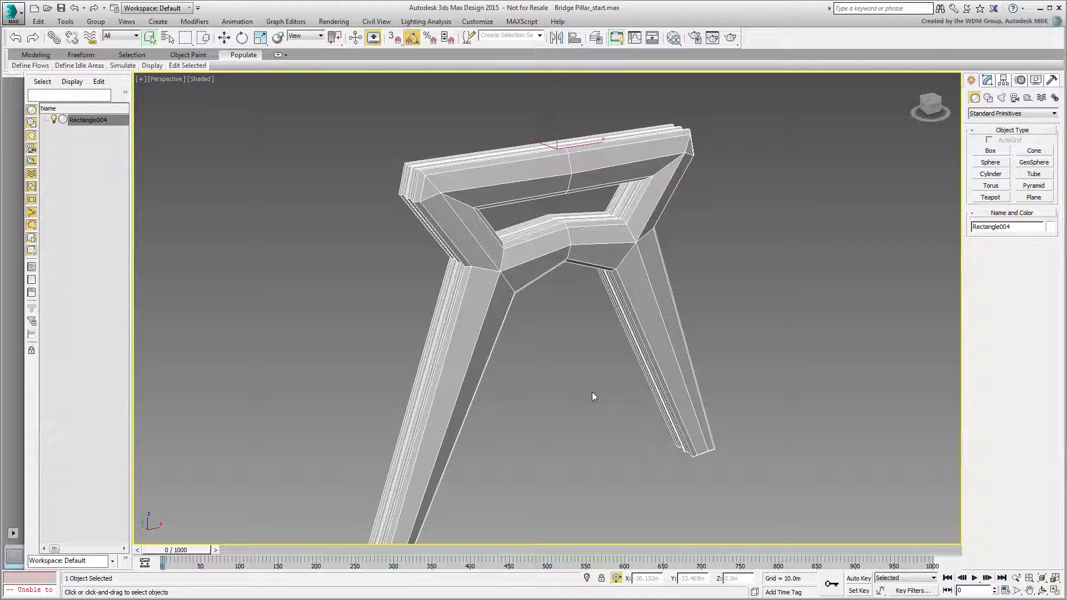
pyautogui.click(1018, 229)
pyautogui.write('Bridge Pillar 30m')
pyautogui.press('Return')
# Measure the pillar's height from its feet to its top with a temporary Tape helper in the Front view.
pyautogui.moveTo(591, 375); pyautogui.dragTo(561, 355, button='middle')
pyautogui.hotkey('alt', 'w')
pyautogui.rightClick(701, 245)
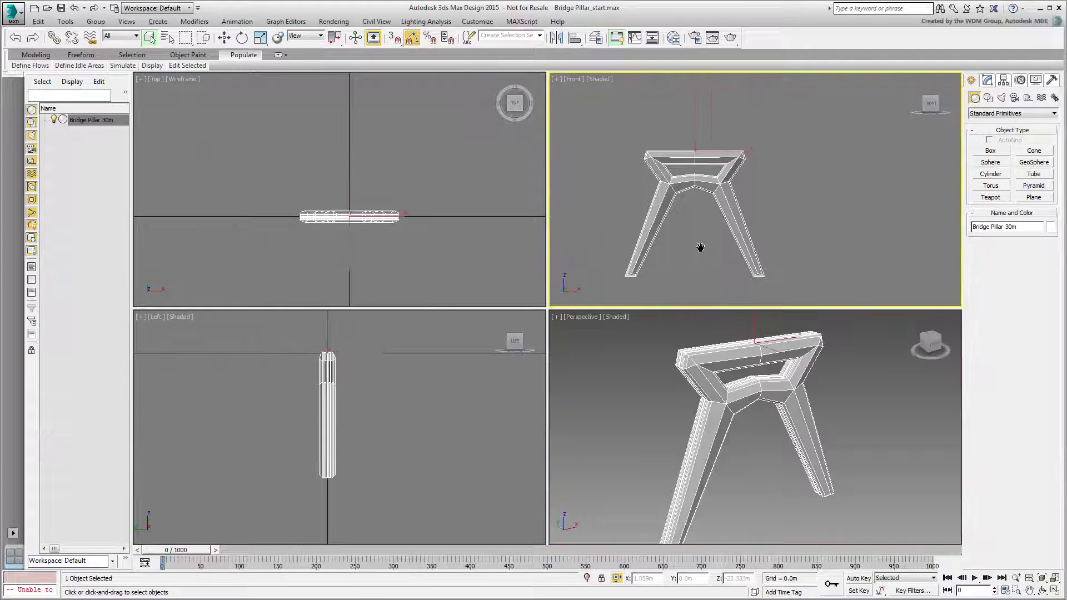
pyautogui.hotkey('alt', 'w')
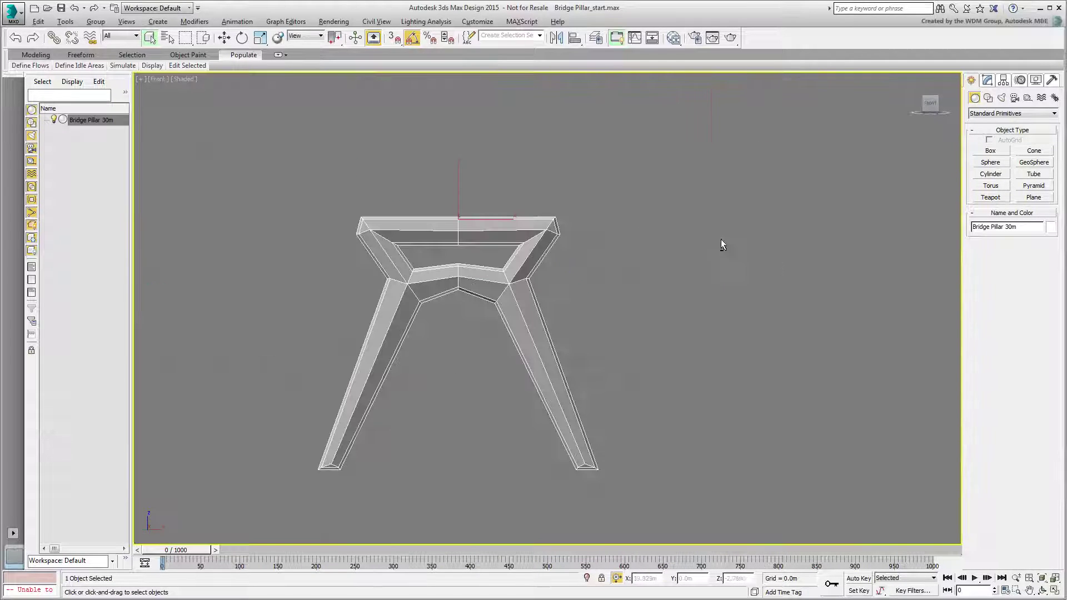
pyautogui.click(1028, 98)
pyautogui.click(991, 197)
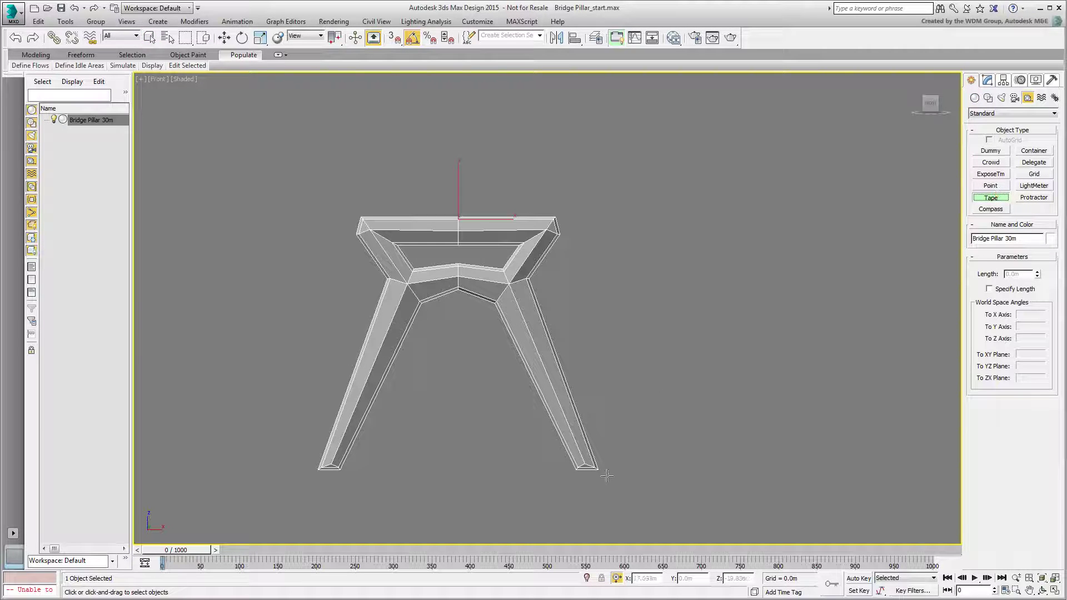
pyautogui.moveTo(616, 471); pyautogui.dragTo(618, 216)
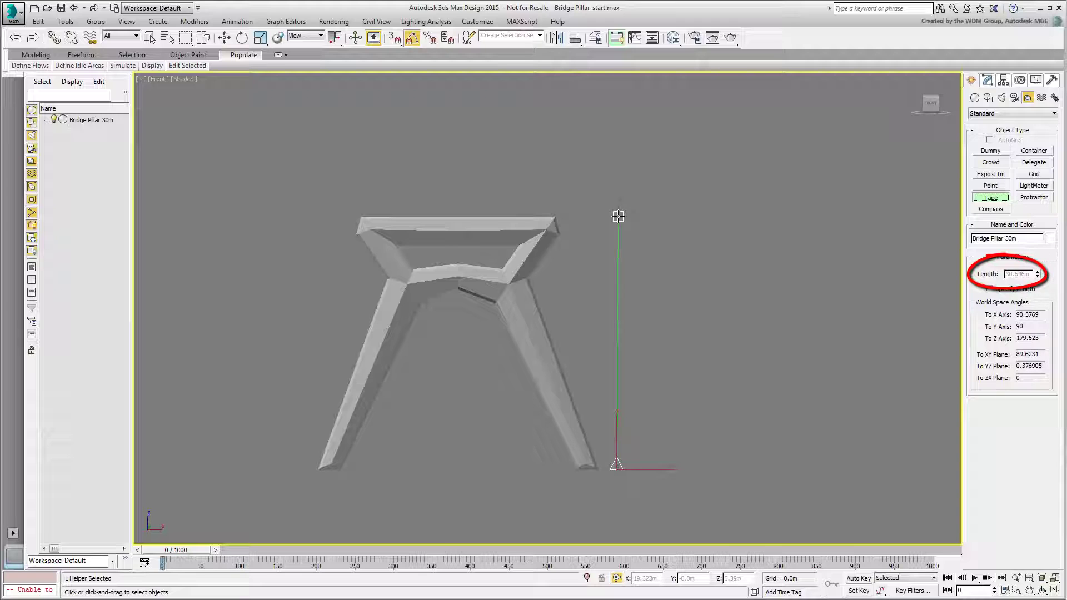
pyautogui.rightClick(618, 216)
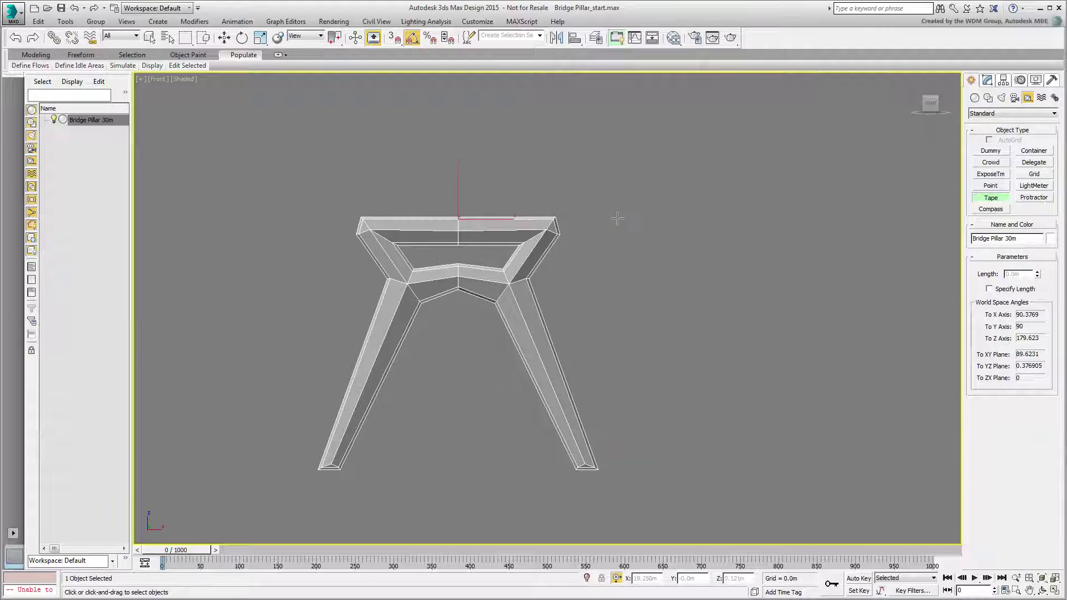
pyautogui.hotkey('alt', 'w')
pyautogui.rightClick(658, 418)
pyautogui.hotkey('alt', 'w')
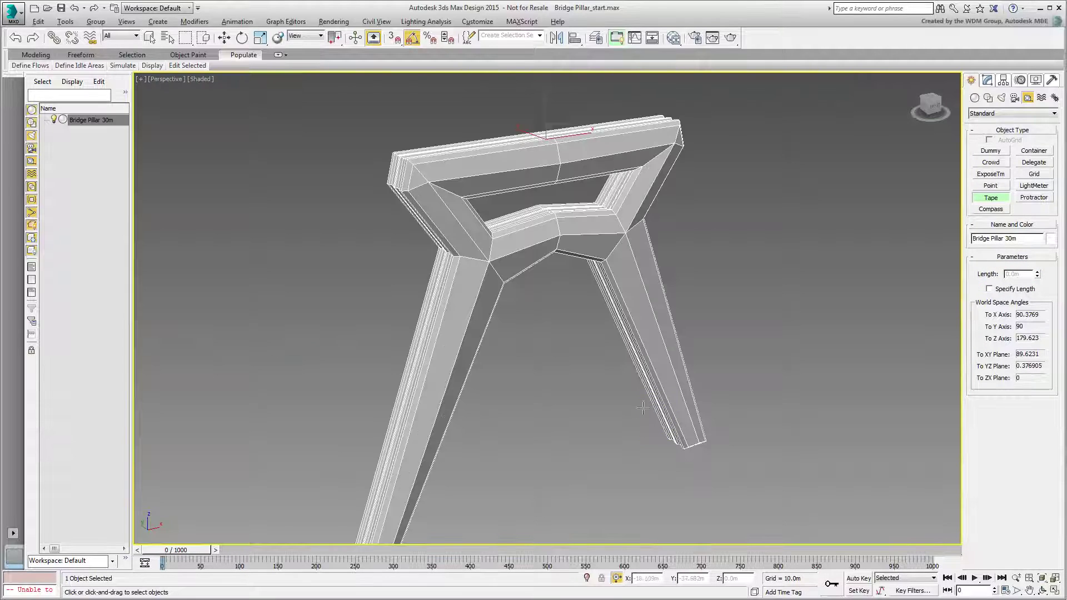
pyautogui.rightClick(601, 385)
# Add the Smooth Precast Structural concrete material from the Autodesk Material Library to the Slate Material Editor.
pyautogui.moveTo(816, 374); pyautogui.dragTo(803, 343, button='middle')
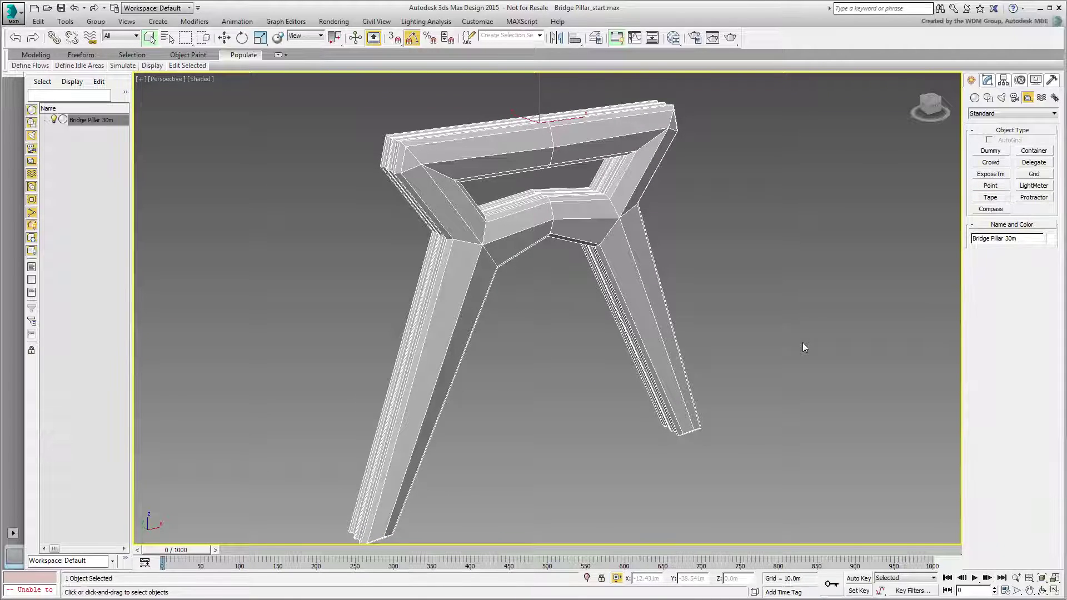
pyautogui.moveTo(786, 328); pyautogui.dragTo(526, 317, button='middle')
pyautogui.click(674, 37)
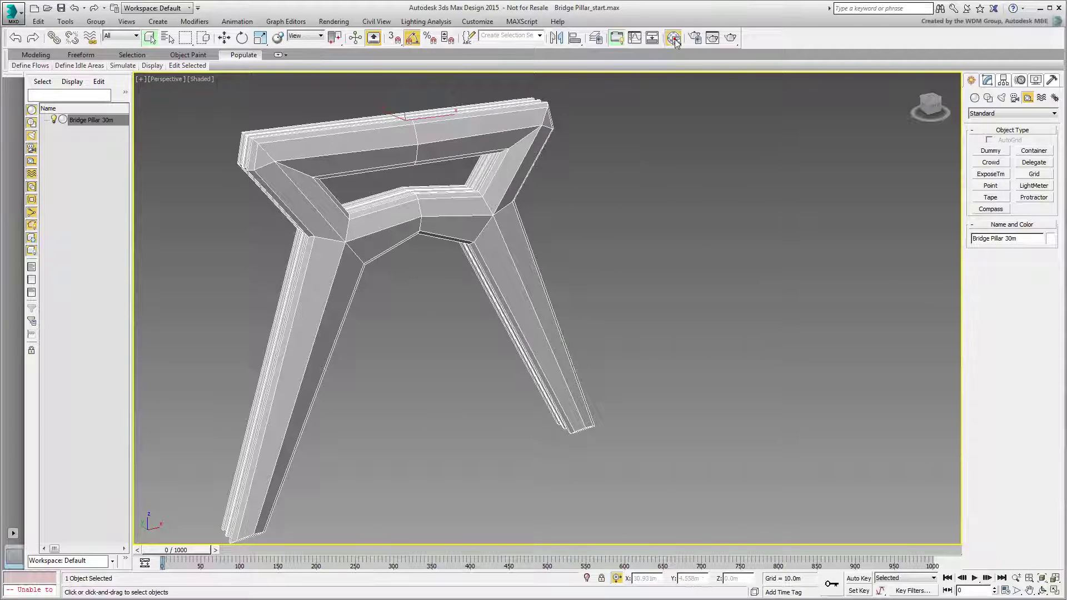
pyautogui.moveTo(636, 153); pyautogui.dragTo(828, 195)
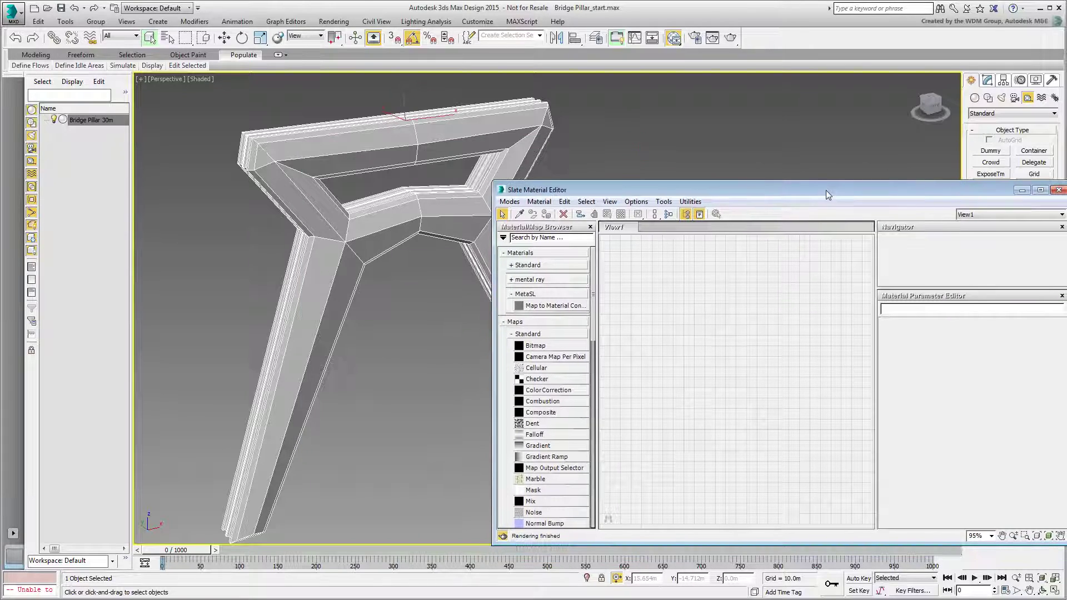
pyautogui.rightClick(680, 335)
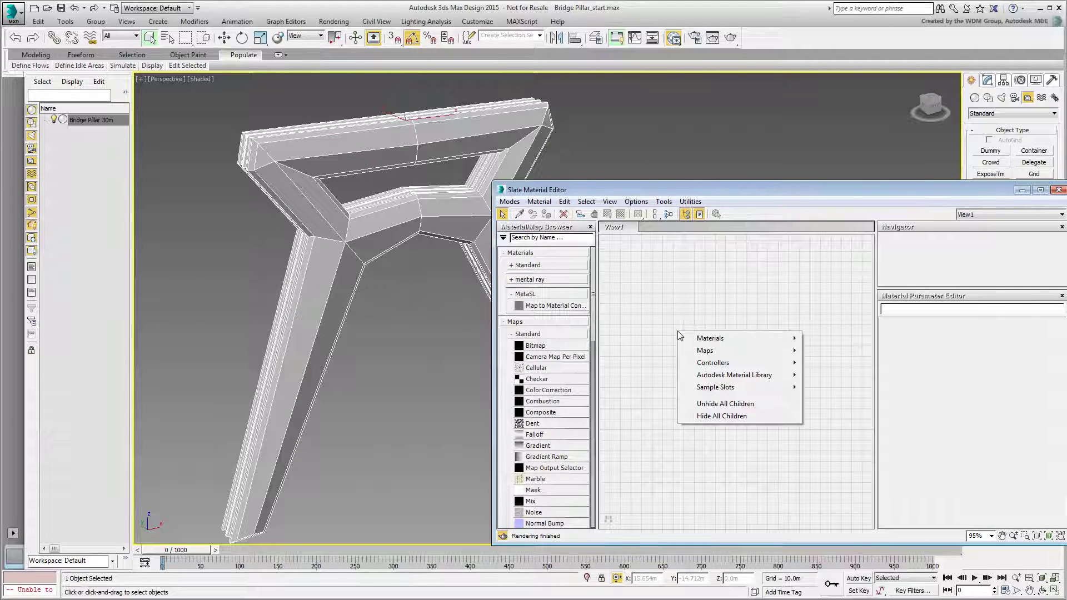
pyautogui.moveTo(745, 375)
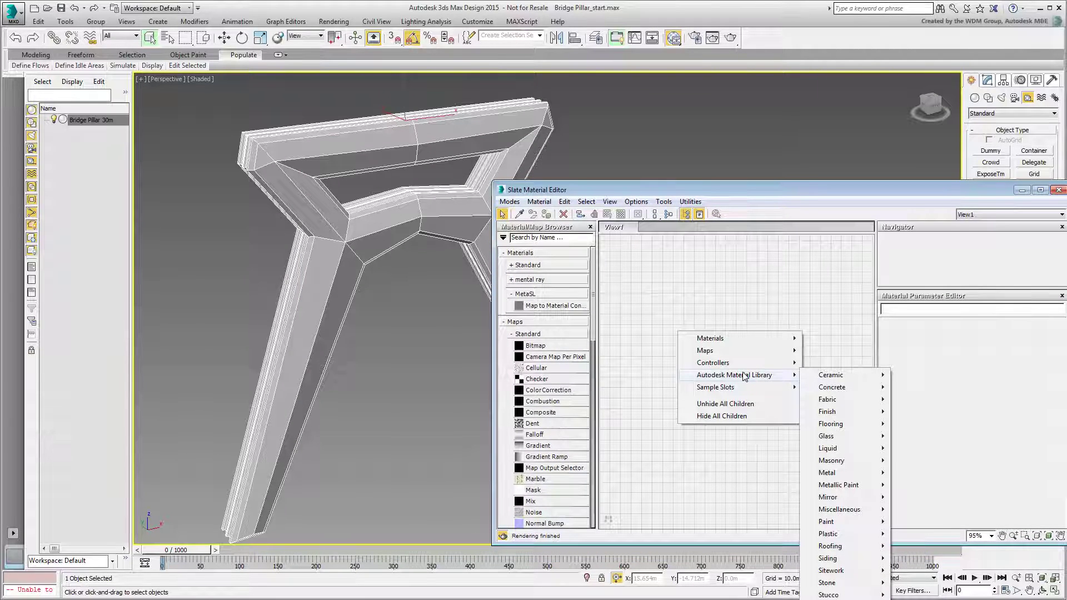
pyautogui.moveTo(835, 389)
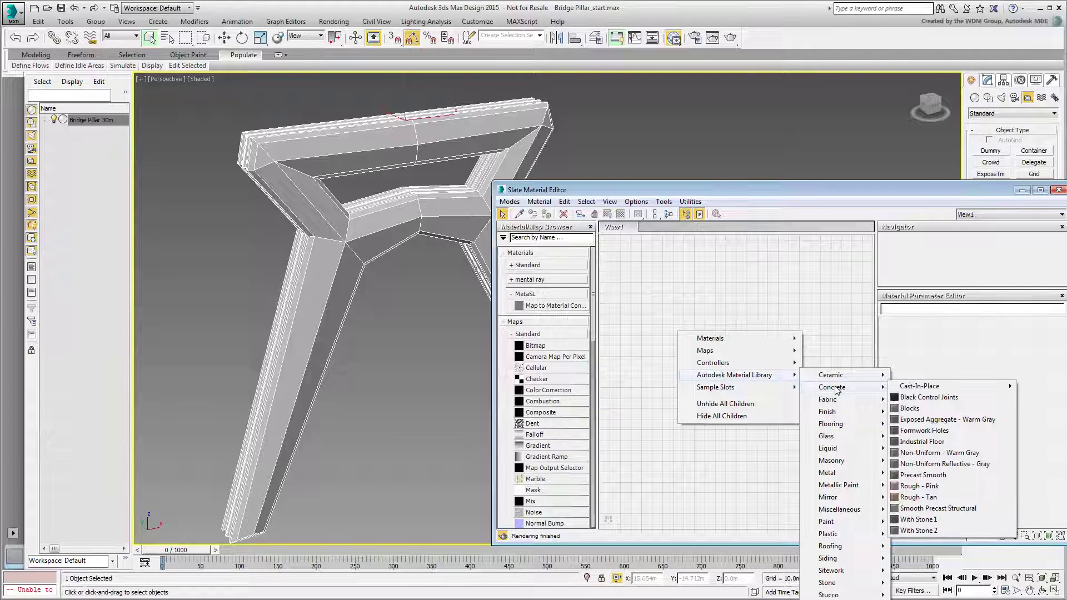
pyautogui.click(942, 509)
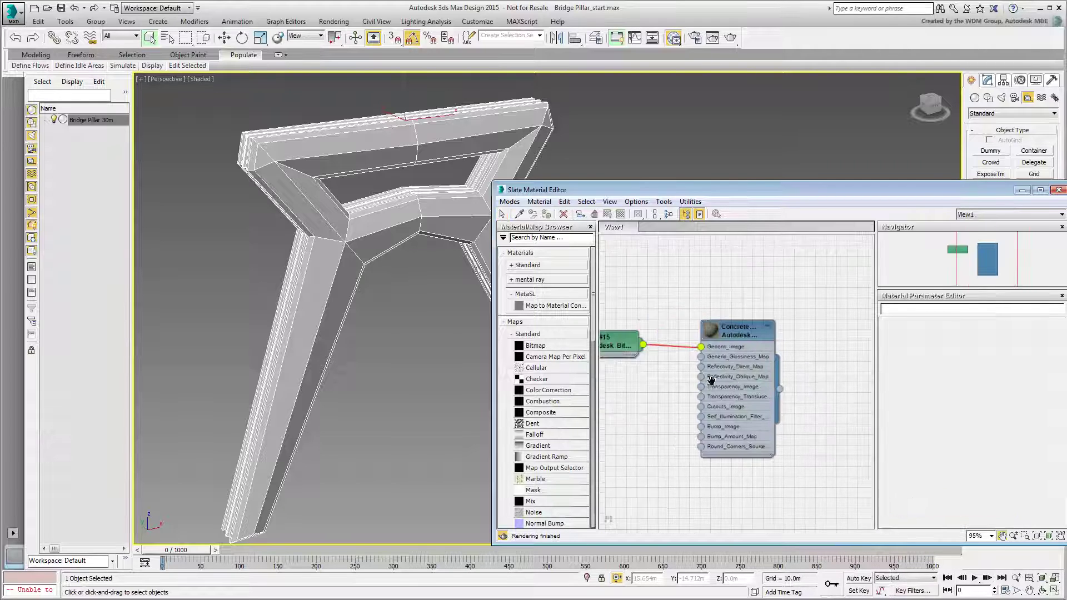
pyautogui.moveTo(783, 382); pyautogui.dragTo(792, 383, button='middle')
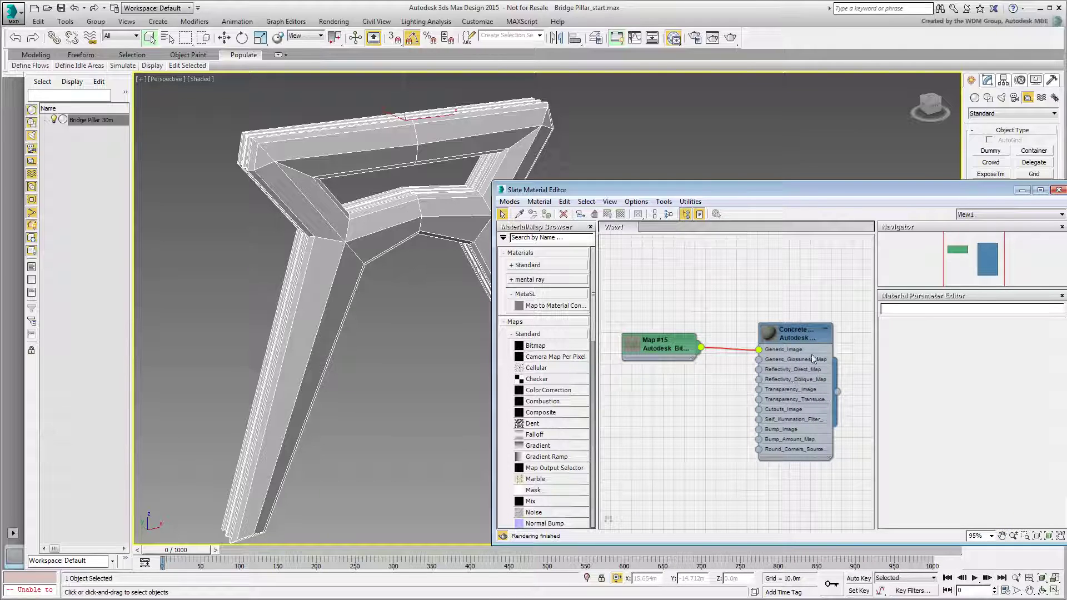
# Show the concrete material in the viewport, assign it to the bridge pillar, and close the material editor.
pyautogui.click(803, 334)
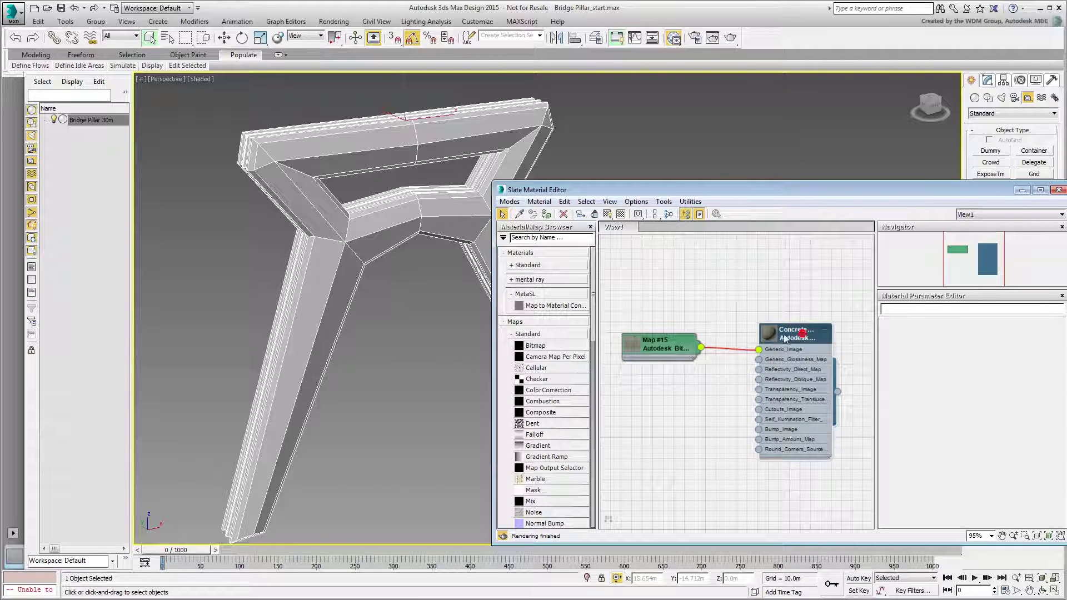
pyautogui.click(608, 214)
pyautogui.moveTo(838, 392)
pyautogui.mouseDown()
pyautogui.moveTo(531, 442)
pyautogui.moveTo(310, 317)
pyautogui.moveTo(365, 322)
pyautogui.mouseUp()
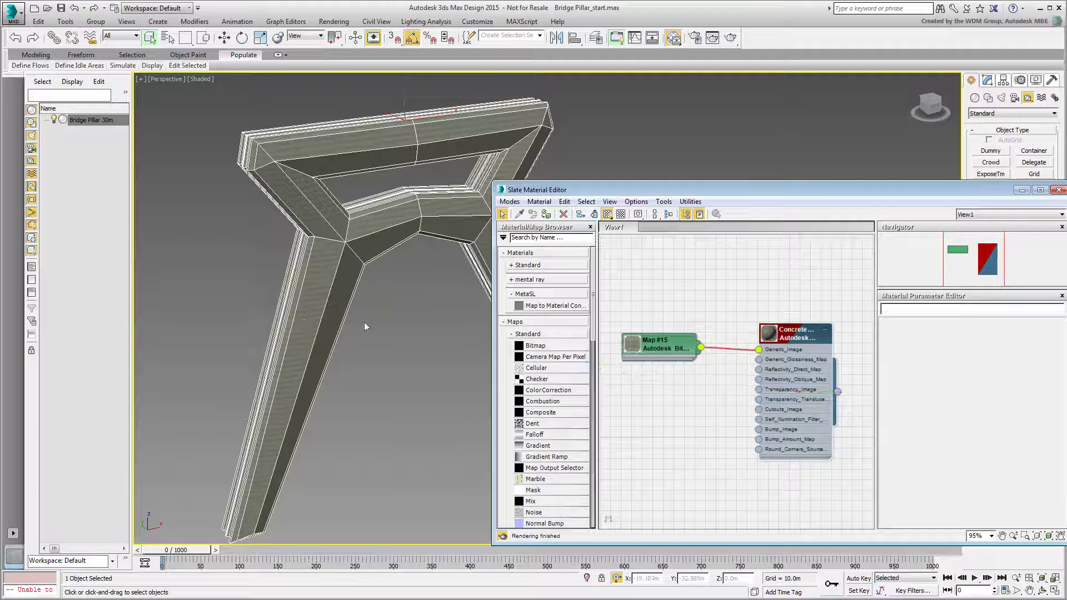
pyautogui.moveTo(906, 190); pyautogui.dragTo(852, 187)
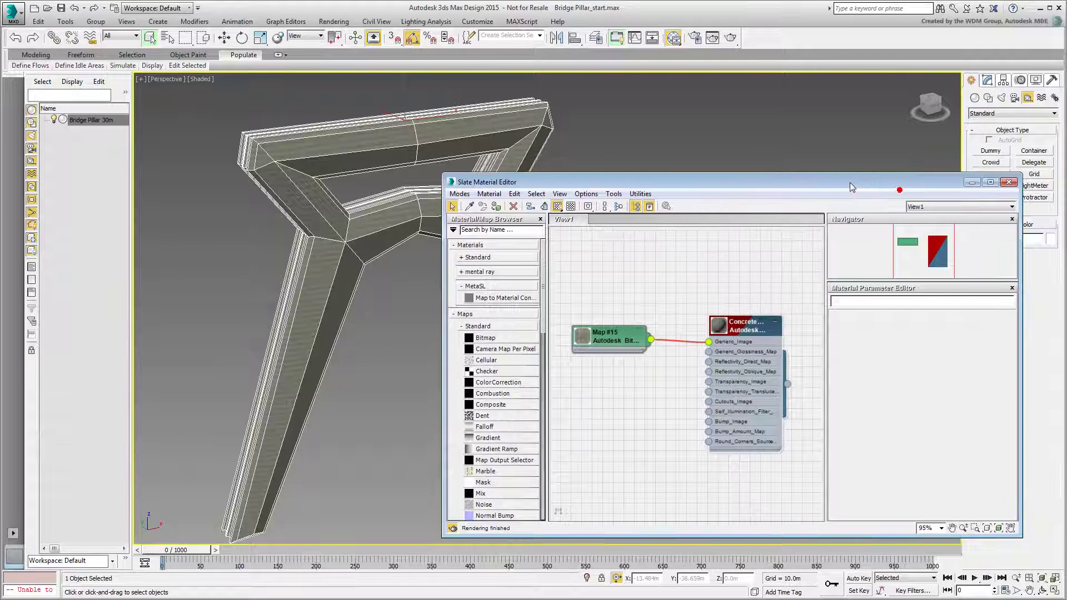
pyautogui.click(1010, 183)
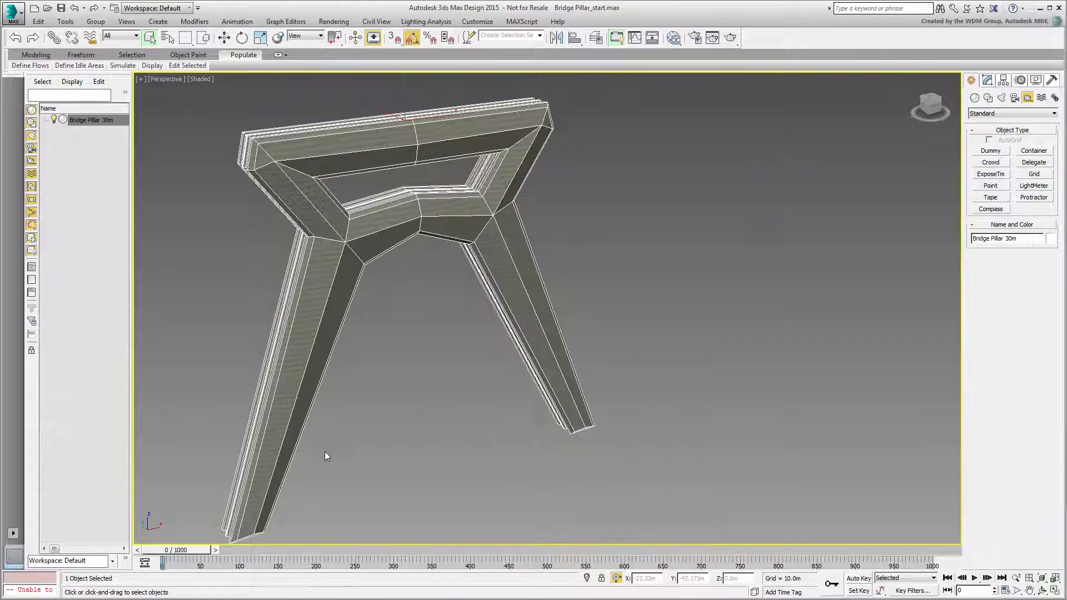
pyautogui.moveTo(486, 373); pyautogui.dragTo(532, 368, button='middle')
pyautogui.scroll(5, 395, 308)
pyautogui.scroll(-6, 429, 356)
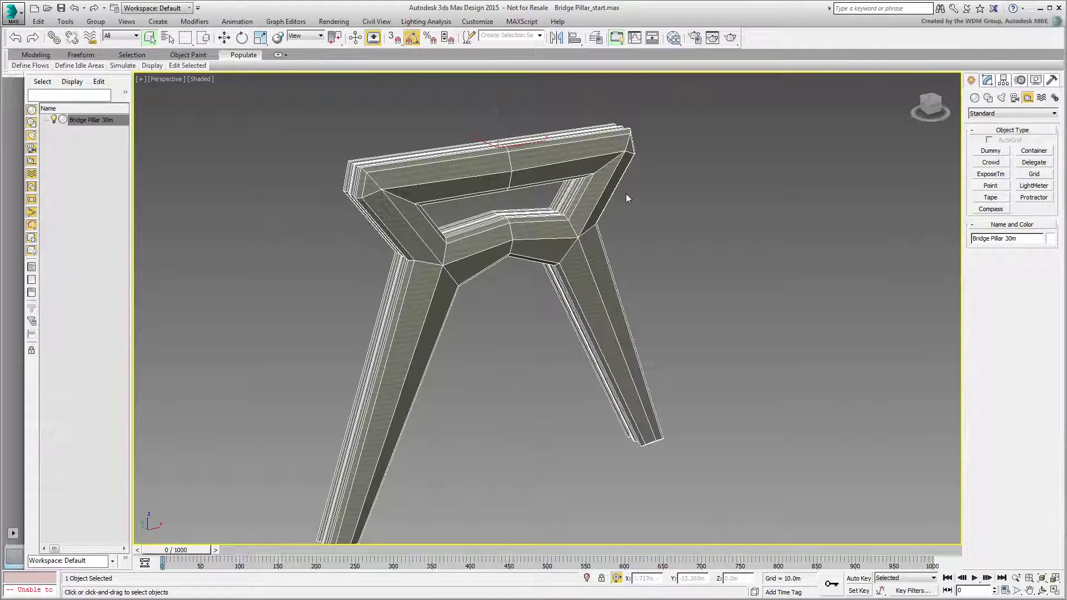
# Apply a UVW Map modifier with Box mapping to the bridge pillar and turn off Real-World Map Size.
pyautogui.click(987, 80)
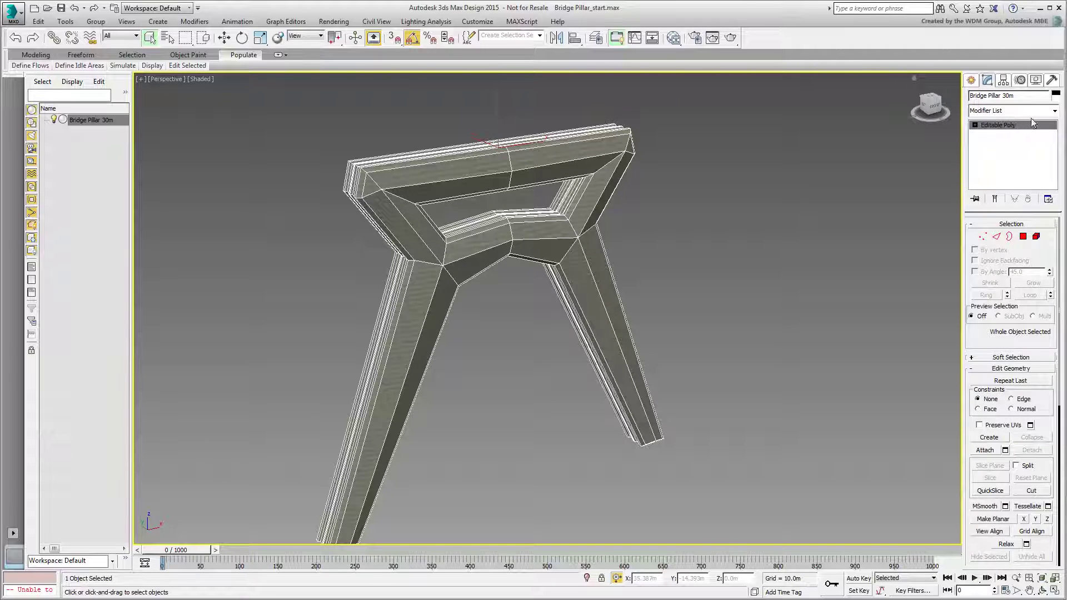
pyautogui.click(1034, 111)
pyautogui.moveTo(1054, 141); pyautogui.dragTo(1063, 395)
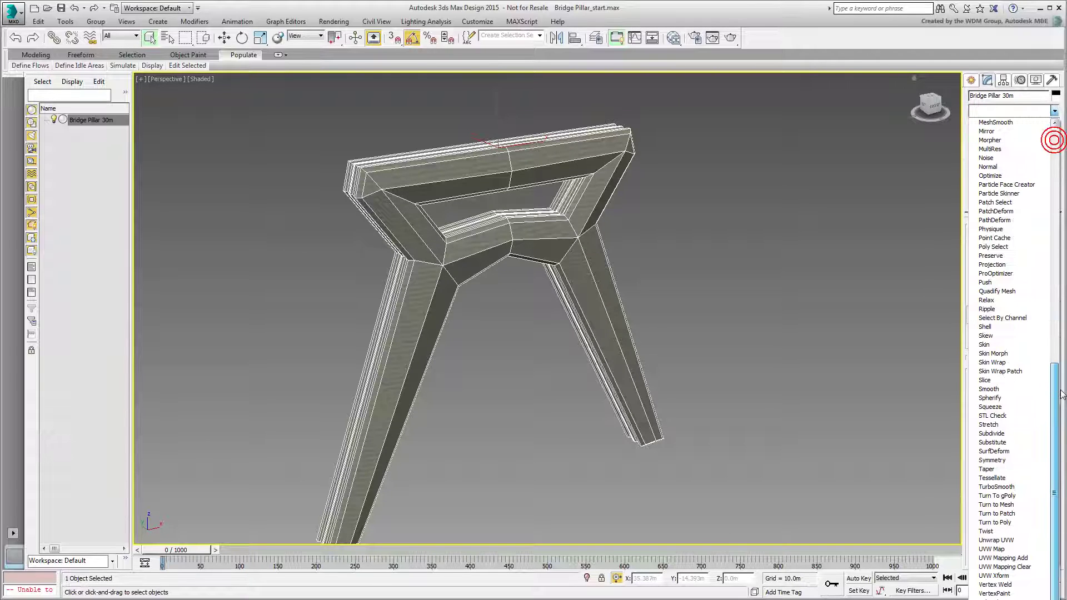
pyautogui.click(993, 549)
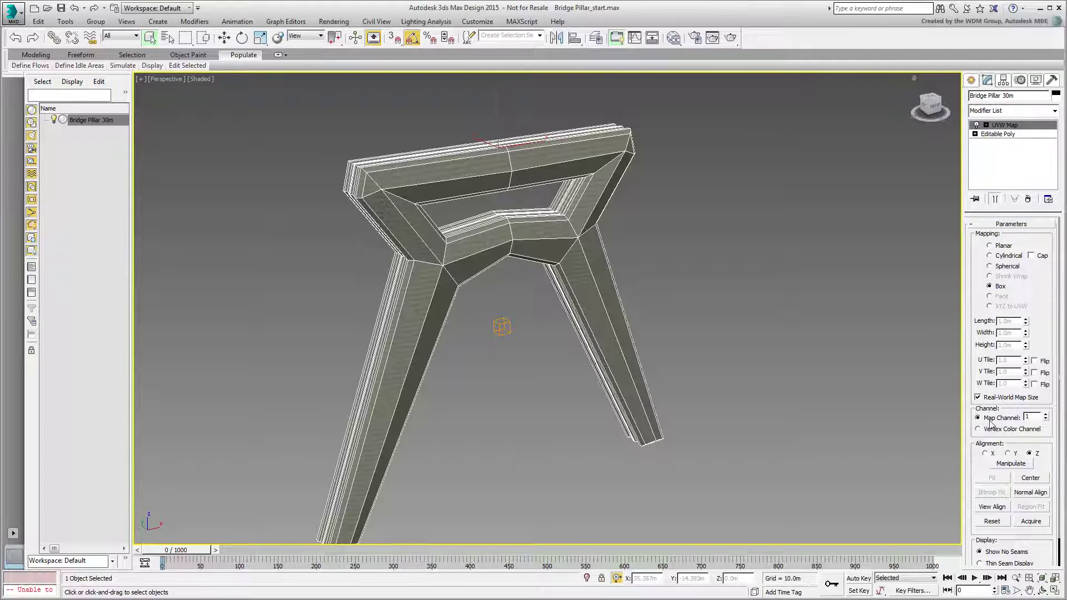
pyautogui.click(978, 397)
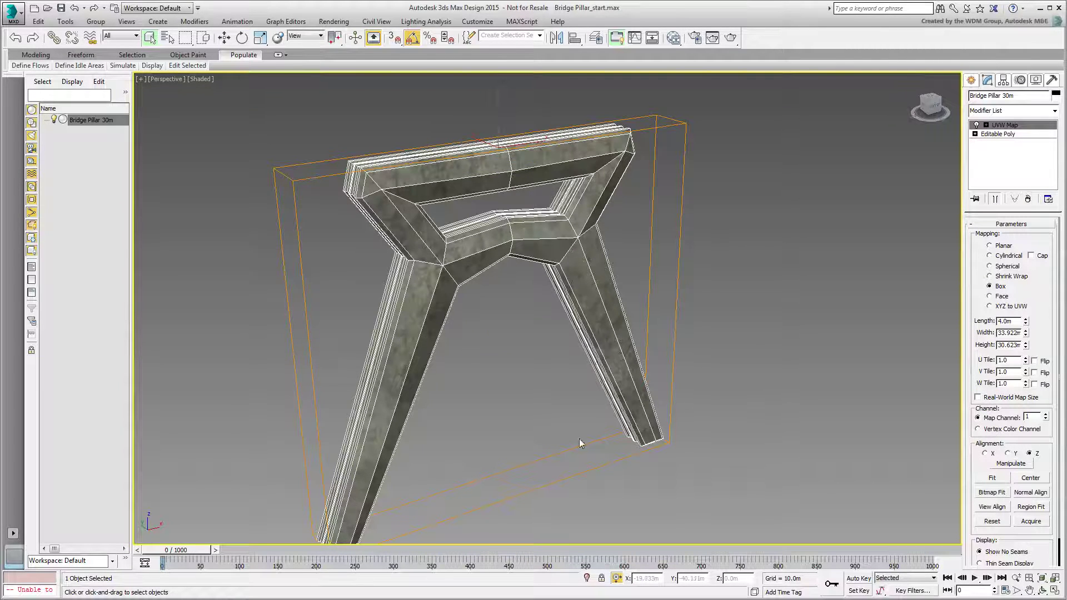
pyautogui.moveTo(579, 439); pyautogui.dragTo(665, 420, button='middle')
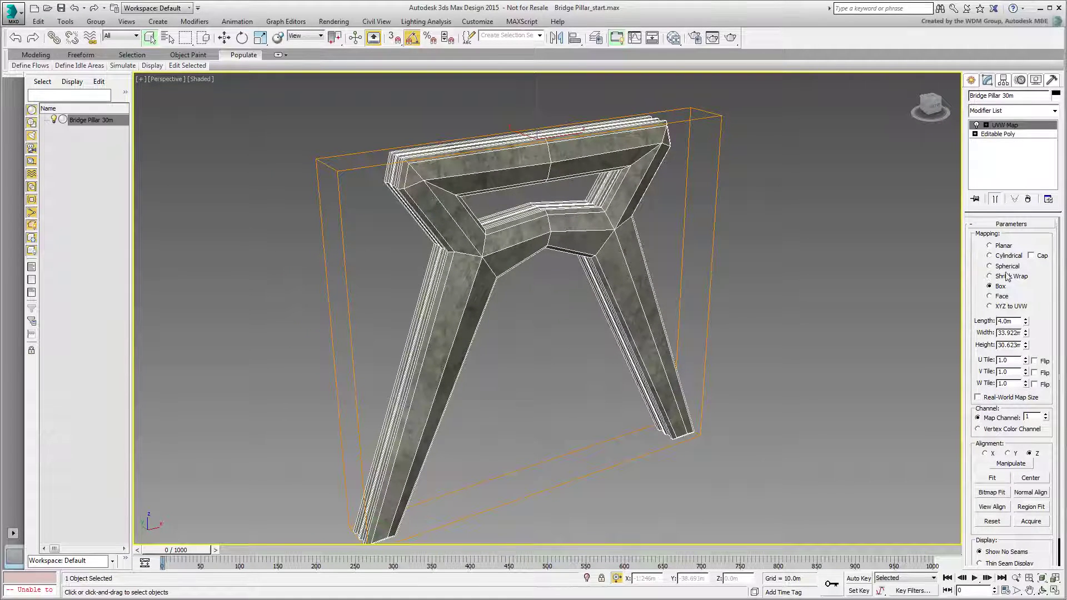
# Enlarge the pillar's box mapping to about 39 m length, 65 m width and 78 m height.
pyautogui.moveTo(1026, 327); pyautogui.dragTo(1026, 267)
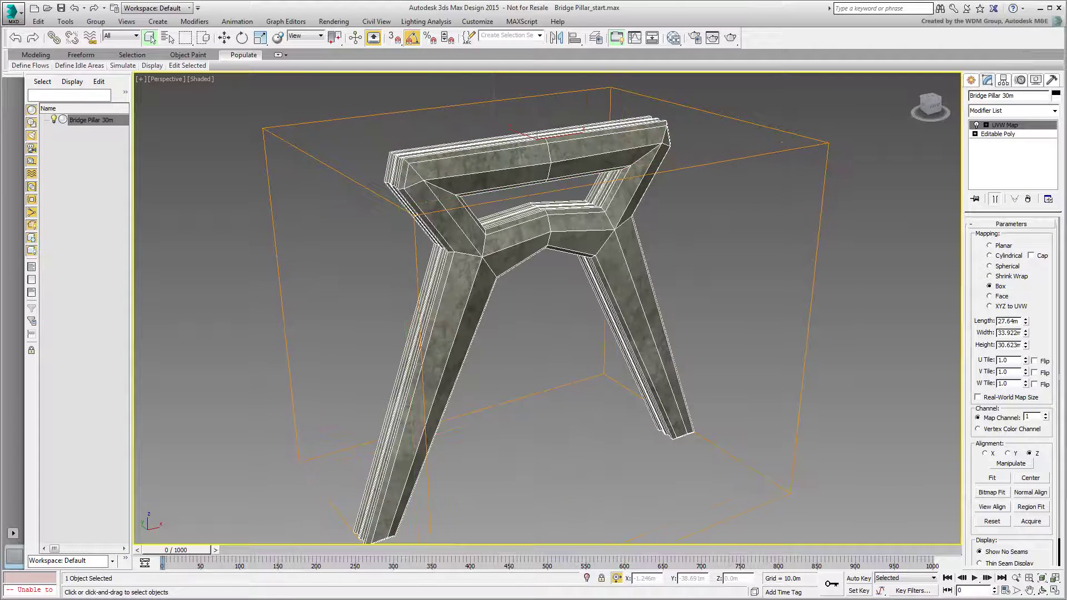
pyautogui.moveTo(1025, 321)
pyautogui.mouseDown()
pyautogui.moveTo(1030, 255)
pyautogui.moveTo(1027, 306)
pyautogui.mouseUp()
pyautogui.moveTo(1025, 346)
pyautogui.mouseDown()
pyautogui.moveTo(1029, 307)
pyautogui.moveTo(1028, 331)
pyautogui.mouseUp()
pyautogui.scroll(-3, 799, 367)
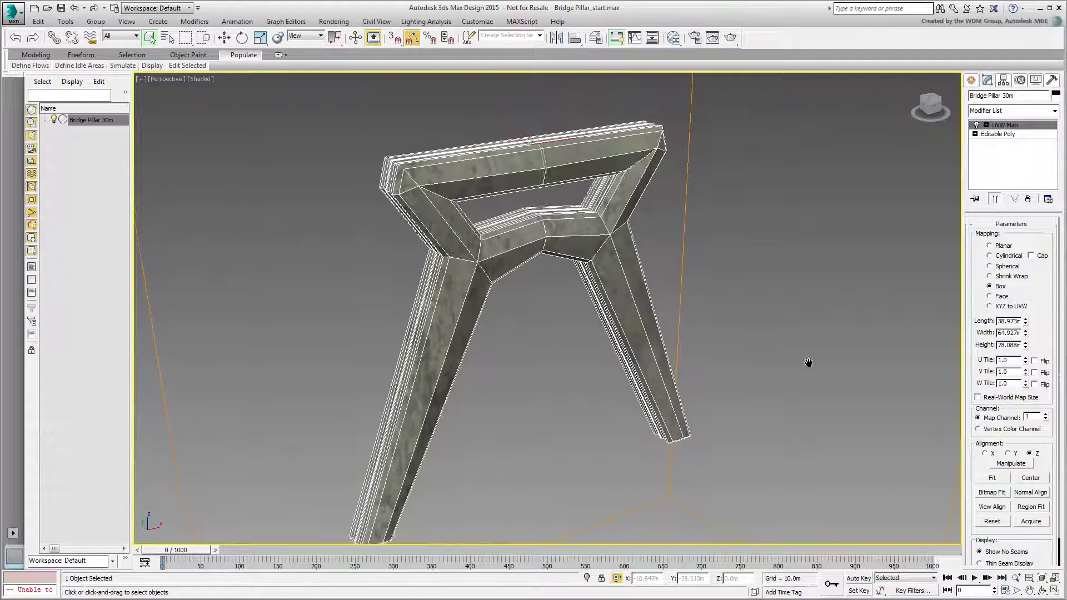
pyautogui.keyDown('alt'); pyautogui.moveTo(815, 364); pyautogui.dragTo(769, 362, button='middle'); pyautogui.keyUp('alt')
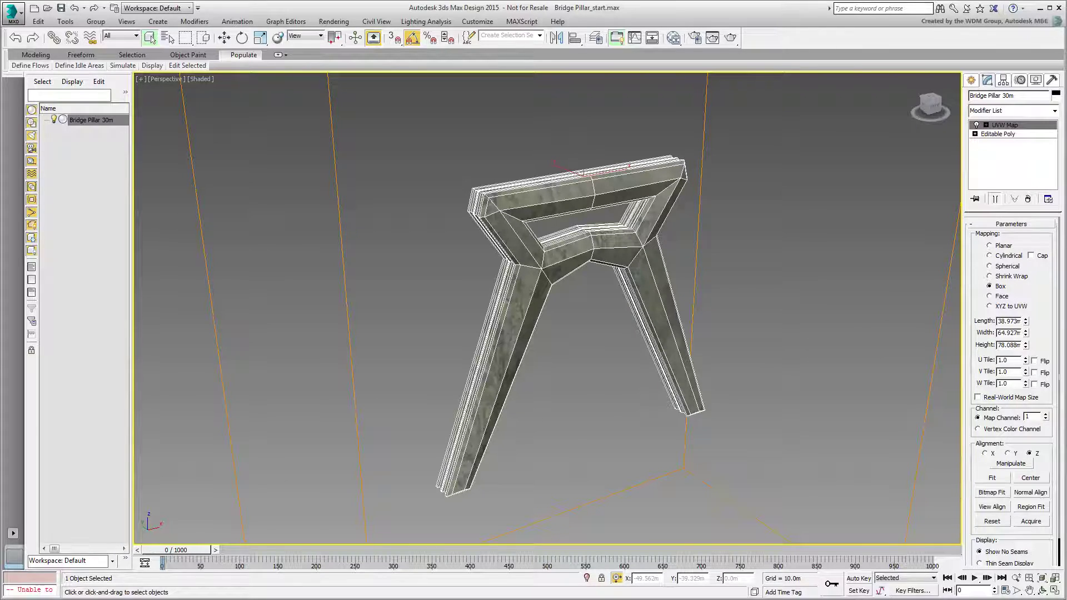
# Insert a Color Correction map between the bitmap and the concrete material in the Slate Material Editor and space out the nodes.
pyautogui.click(674, 37)
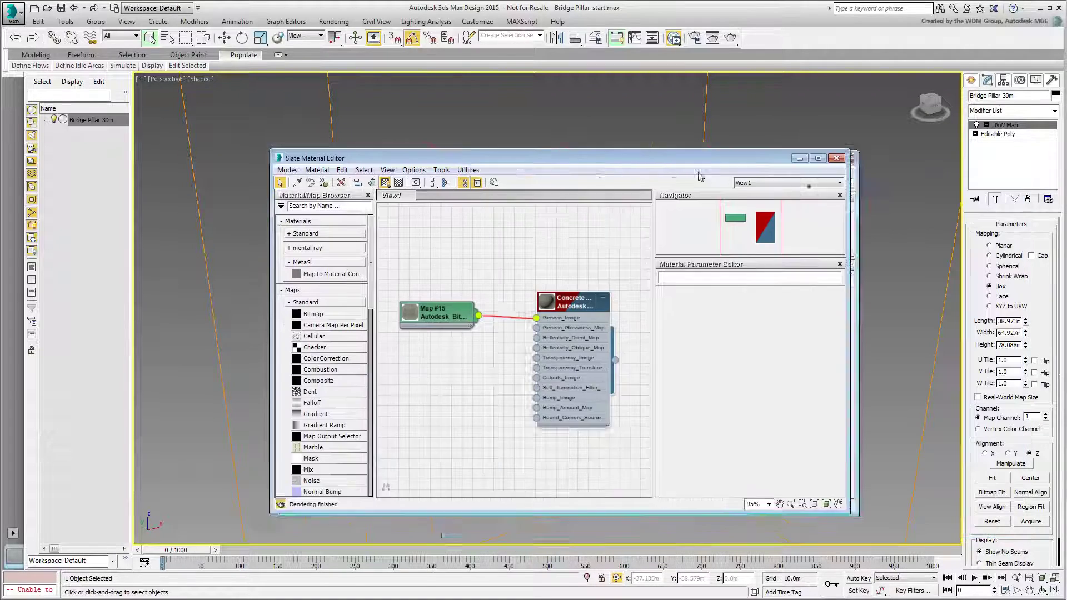
pyautogui.moveTo(701, 177); pyautogui.dragTo(473, 174)
pyautogui.keyDown('alt'); pyautogui.moveTo(734, 298); pyautogui.dragTo(959, 336, button='middle'); pyautogui.keyUp('alt')
pyautogui.keyDown('alt'); pyautogui.moveTo(792, 341); pyautogui.dragTo(832, 368, button='middle'); pyautogui.keyUp('alt')
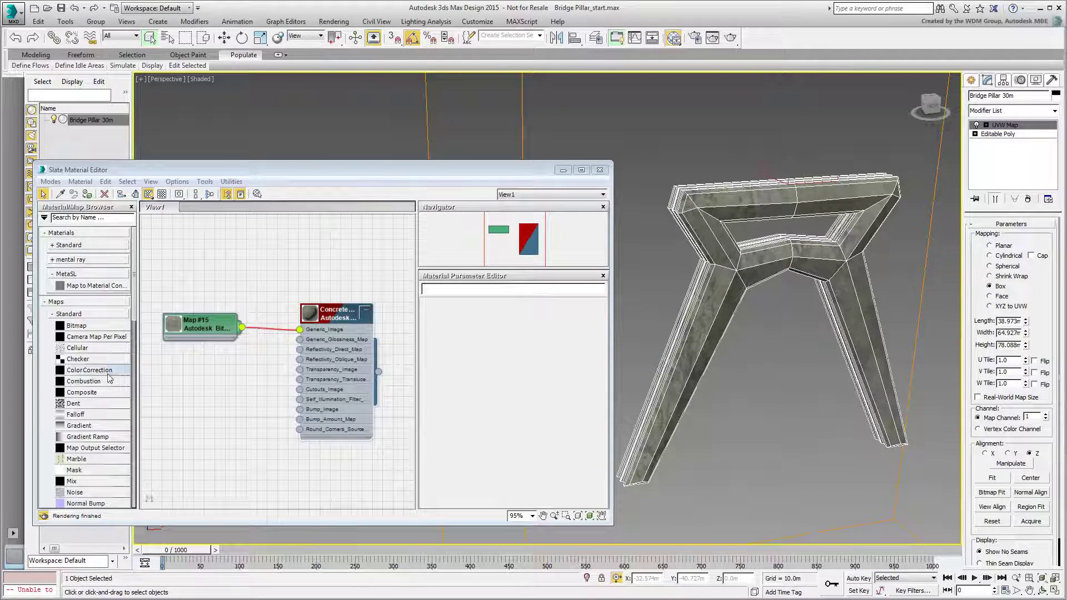
pyautogui.click(83, 371)
pyautogui.moveTo(84, 371); pyautogui.dragTo(267, 329)
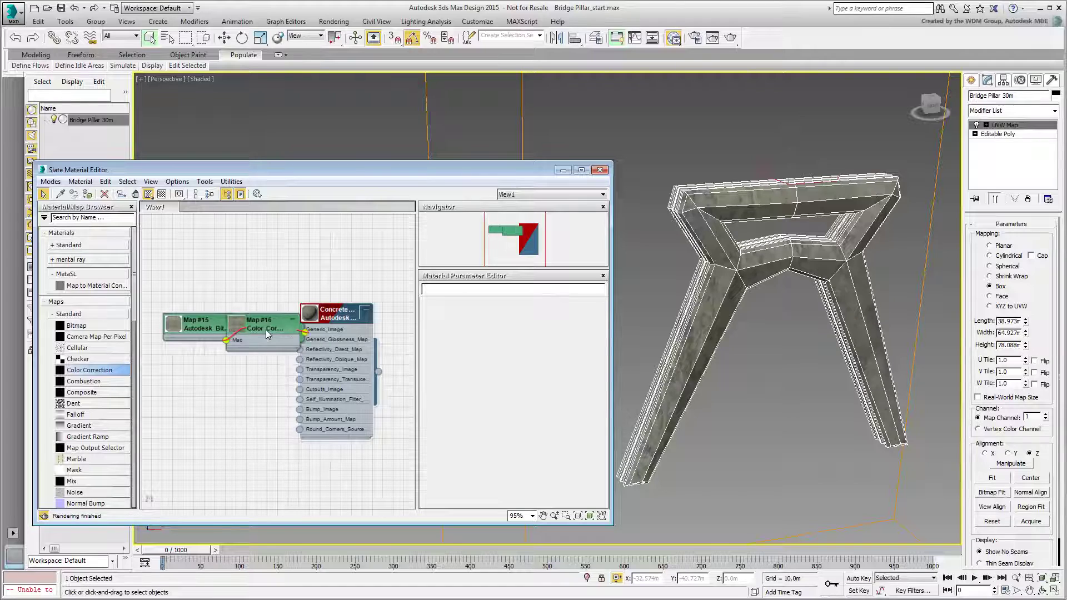
pyautogui.moveTo(201, 323); pyautogui.dragTo(128, 312)
pyautogui.moveTo(268, 327); pyautogui.dragTo(236, 318)
# Raise the Color Correction map's brightness to about 40.2 and close the material editor.
pyautogui.doubleClick(232, 318)
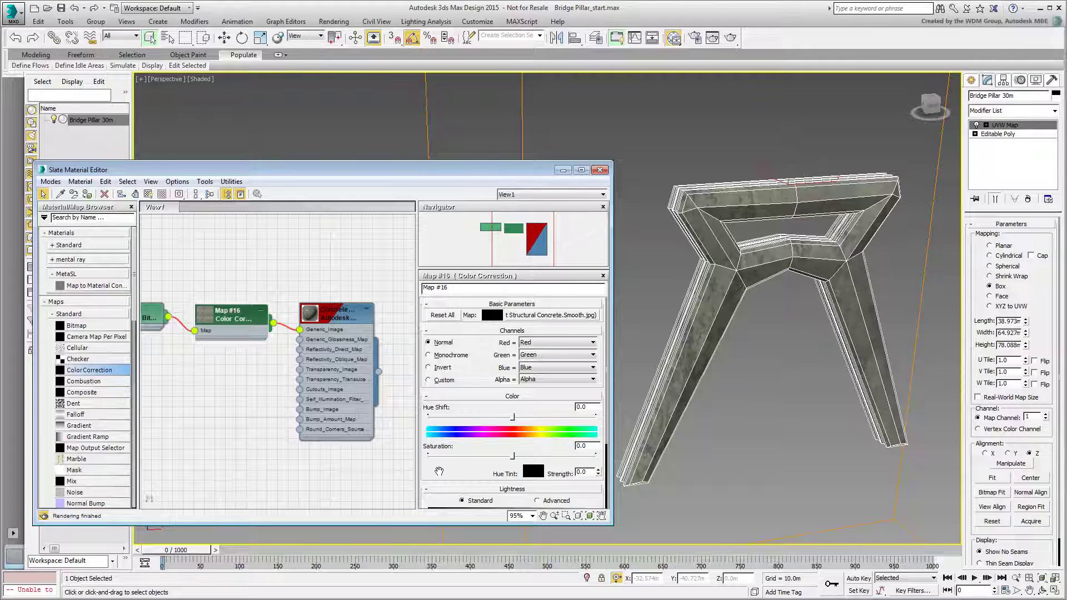
pyautogui.moveTo(438, 471); pyautogui.dragTo(440, 363)
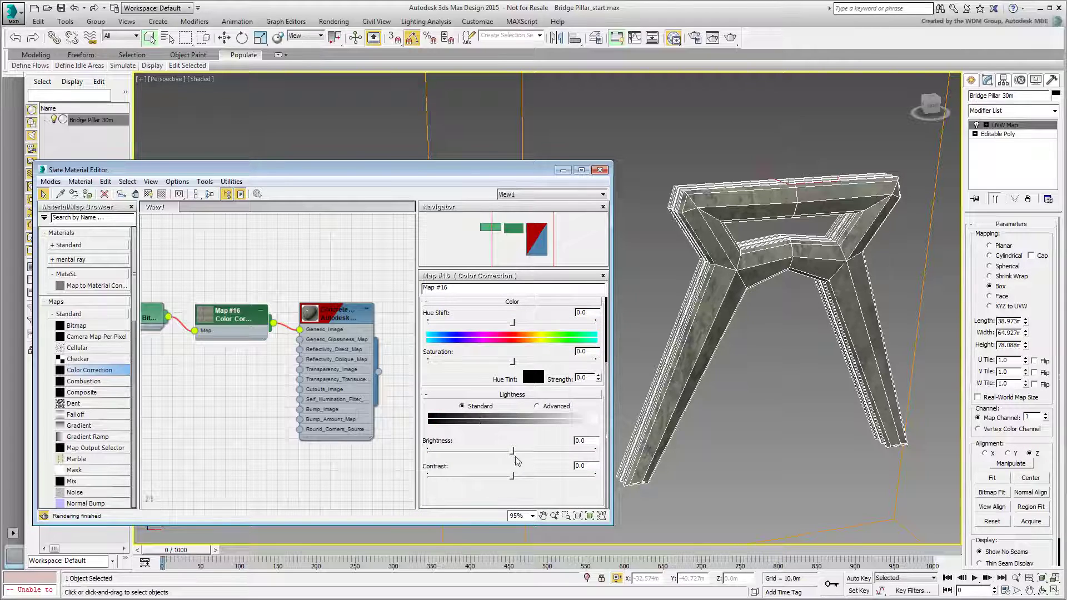
pyautogui.moveTo(512, 451); pyautogui.dragTo(545, 455)
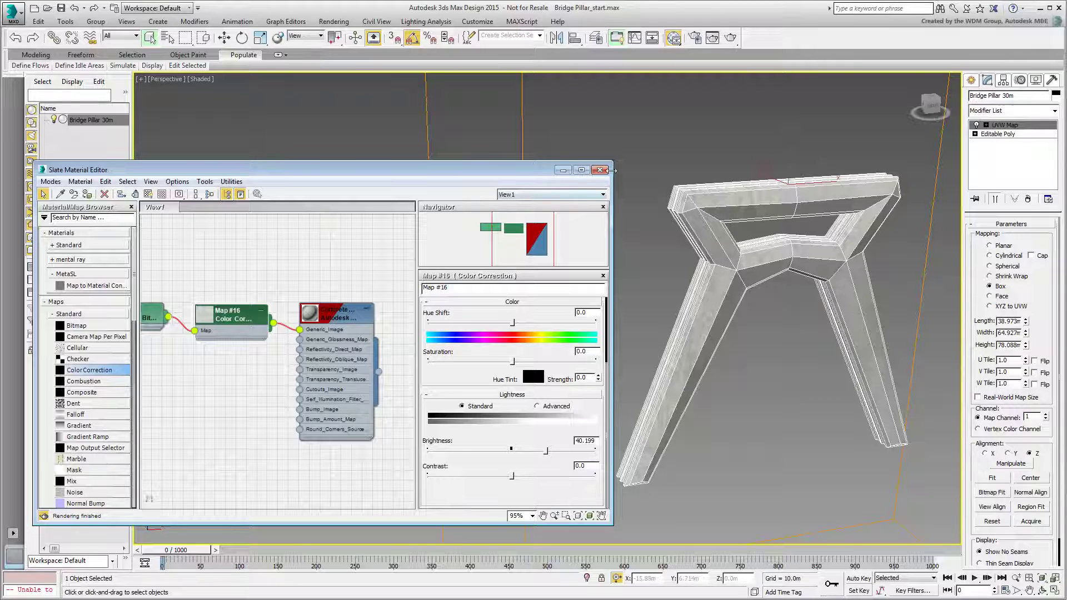
pyautogui.click(600, 170)
pyautogui.moveTo(745, 328); pyautogui.dragTo(426, 304, button='middle')
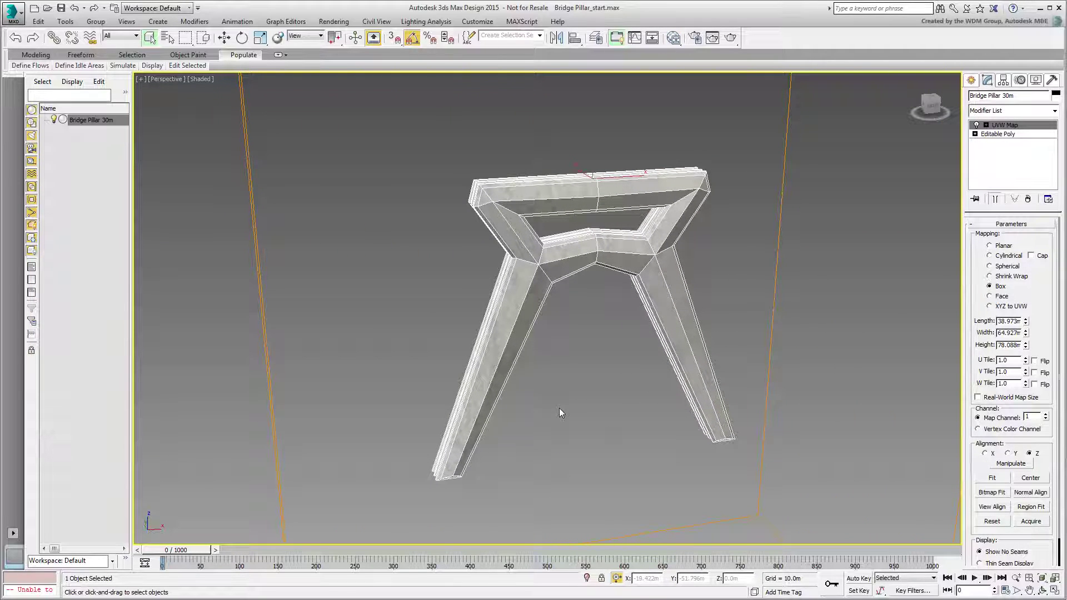
# Collapse the pillar's UVW Map modifier by converting the object to Editable Poly.
pyautogui.rightClick(625, 253)
pyautogui.moveTo(667, 367)
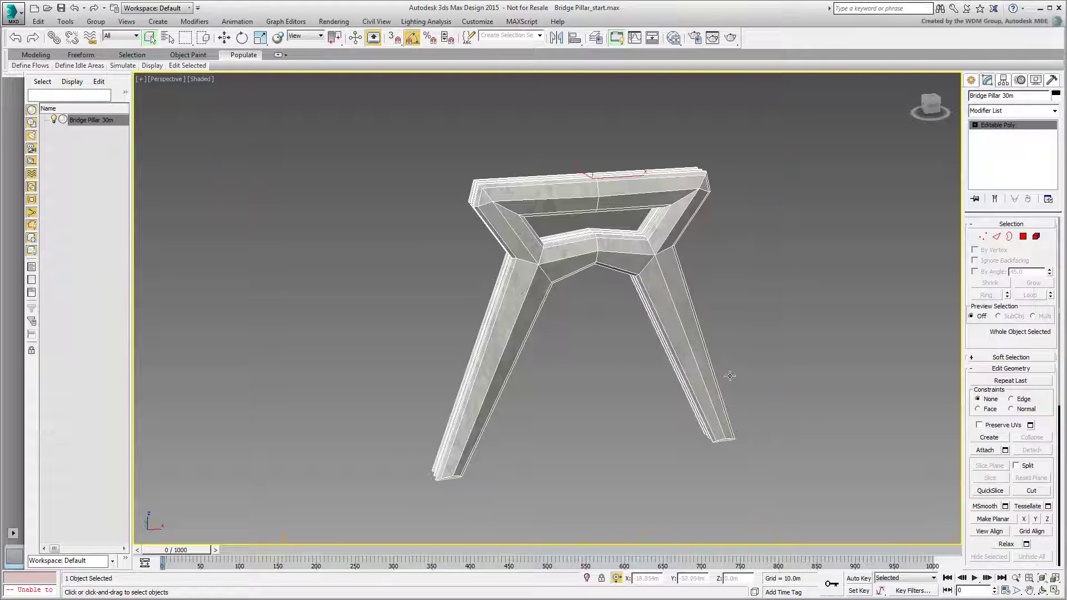
pyautogui.keyDown('alt'); pyautogui.moveTo(578, 410); pyautogui.dragTo(562, 362, button='middle'); pyautogui.keyUp('alt')
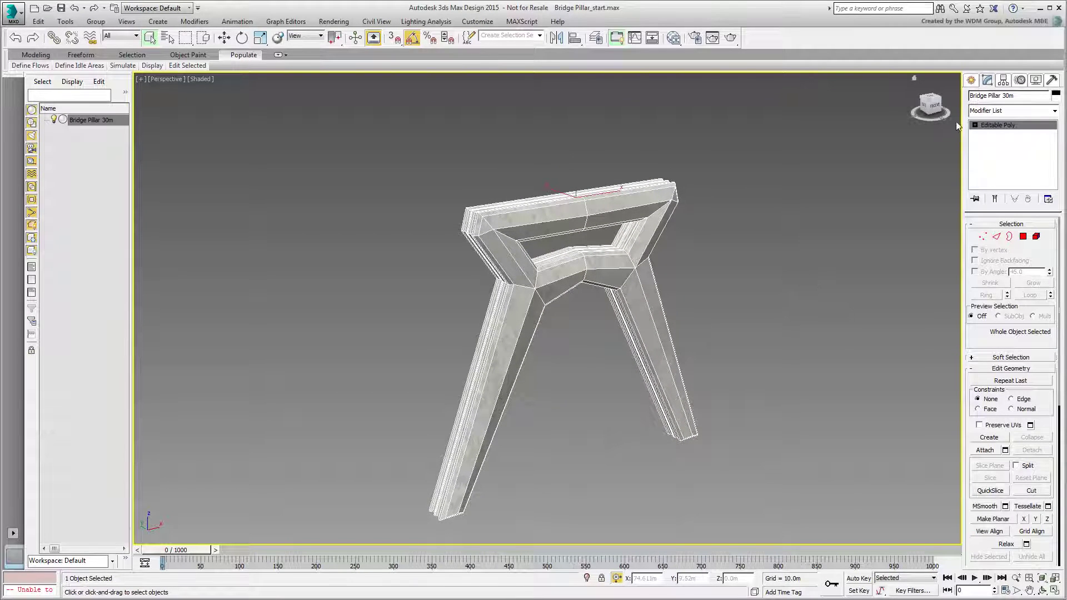
# Examine the orientation of the pillar's pivot axes in the Perspective, Top, Front and Left views using Affect Pivot Only.
pyautogui.click(1004, 81)
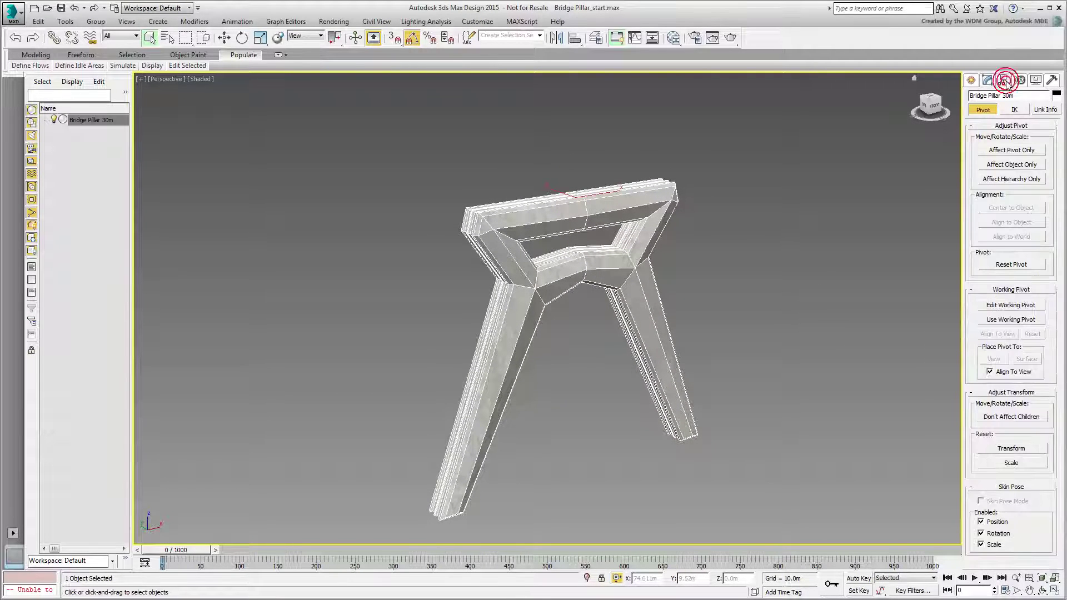
pyautogui.click(1010, 151)
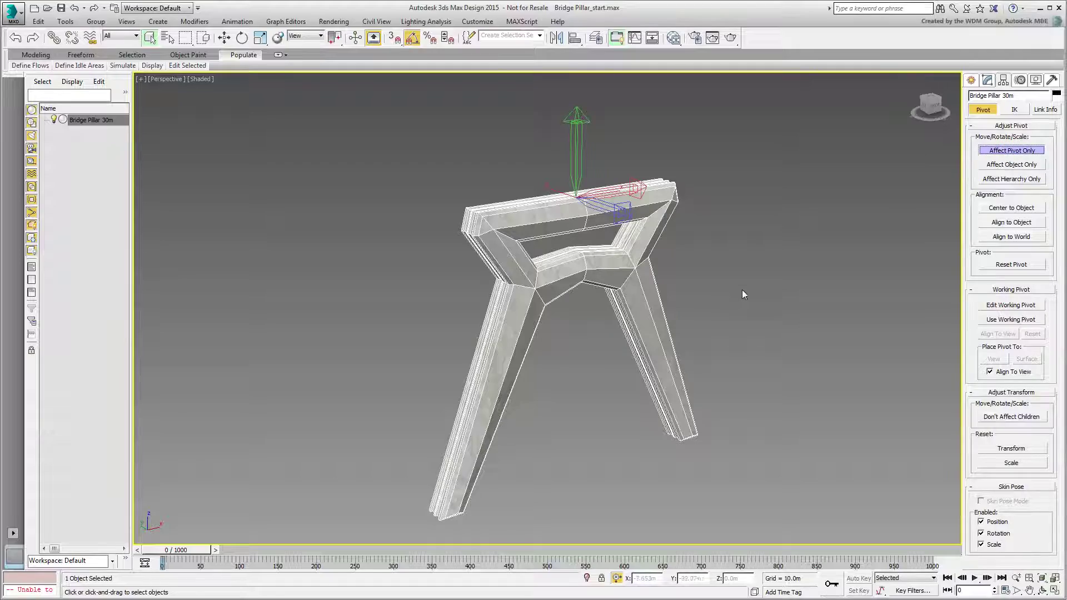
pyautogui.keyDown('alt'); pyautogui.moveTo(731, 287); pyautogui.dragTo(758, 371, button='middle'); pyautogui.keyUp('alt')
pyautogui.scroll(5, 651, 335)
pyautogui.scroll(-1, 800, 376)
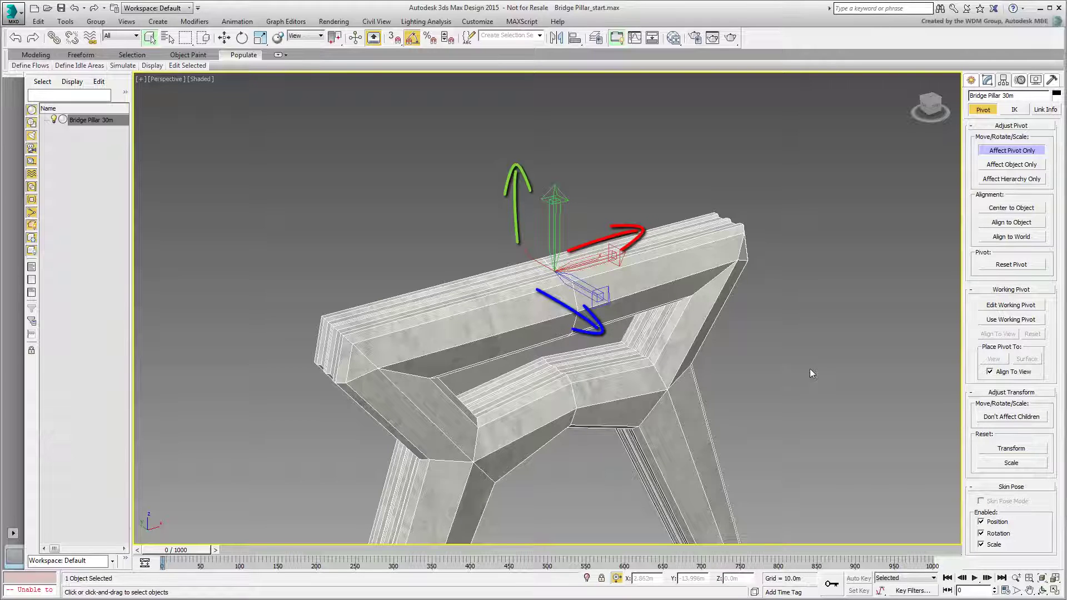
pyautogui.hotkey('alt', 'w')
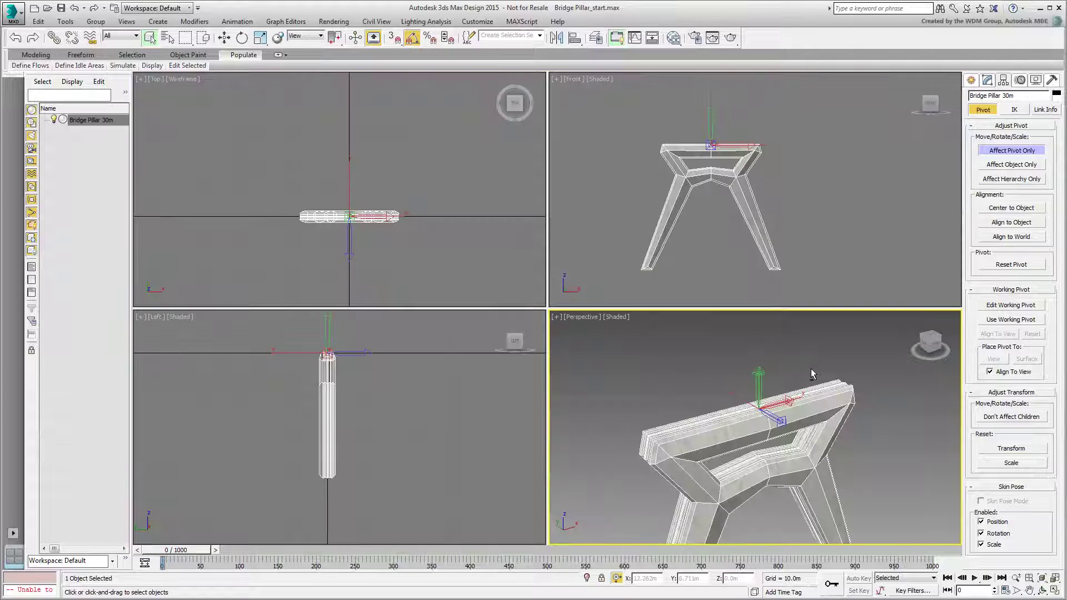
pyautogui.scroll(5, 378, 234)
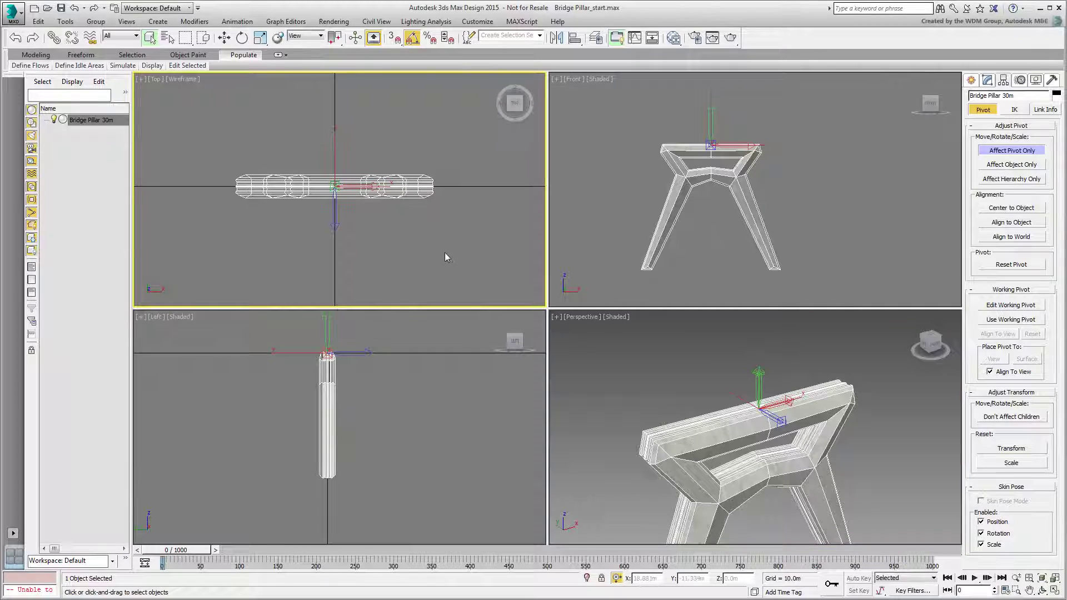
pyautogui.moveTo(423, 384); pyautogui.dragTo(422, 446, button='middle')
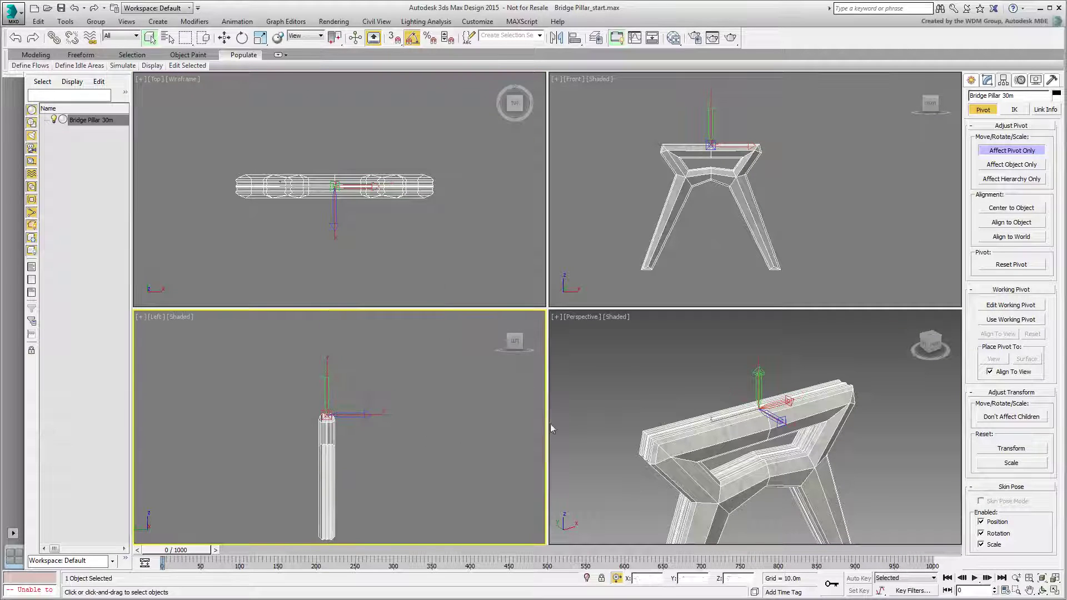
pyautogui.scroll(-2, 768, 267)
pyautogui.scroll(2, 739, 254)
pyautogui.moveTo(726, 266)
pyautogui.mouseDown(button='middle')
pyautogui.moveTo(738, 254)
pyautogui.moveTo(742, 269)
pyautogui.mouseUp(button='middle')
pyautogui.moveTo(878, 434); pyautogui.dragTo(861, 433, button='middle')
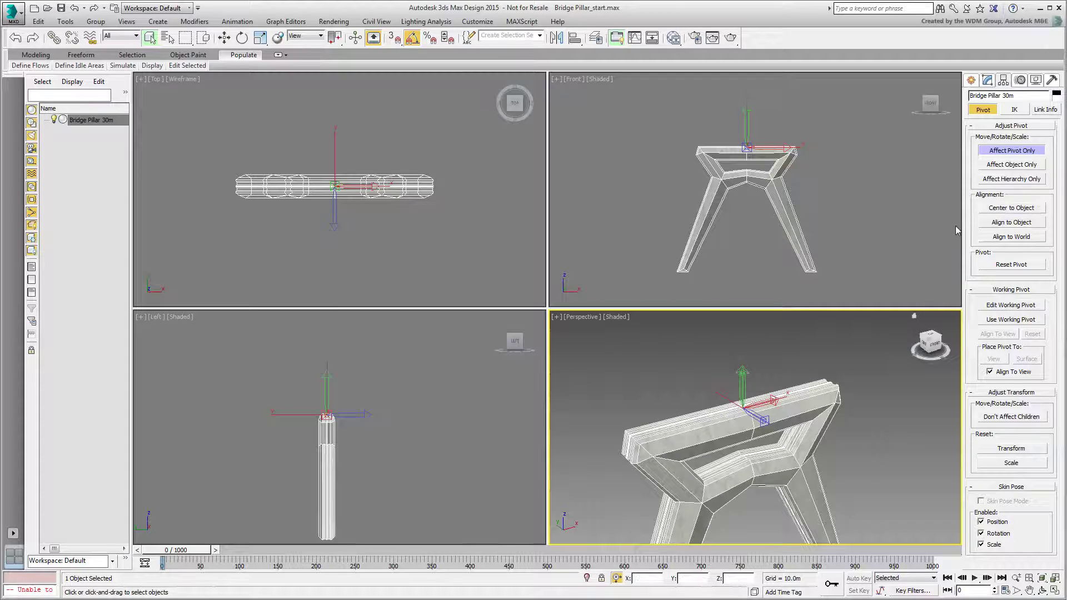
# Reset the pillar's transform with the Reset XForm utility and collapse the XForm modifier to Editable Poly.
pyautogui.click(1052, 82)
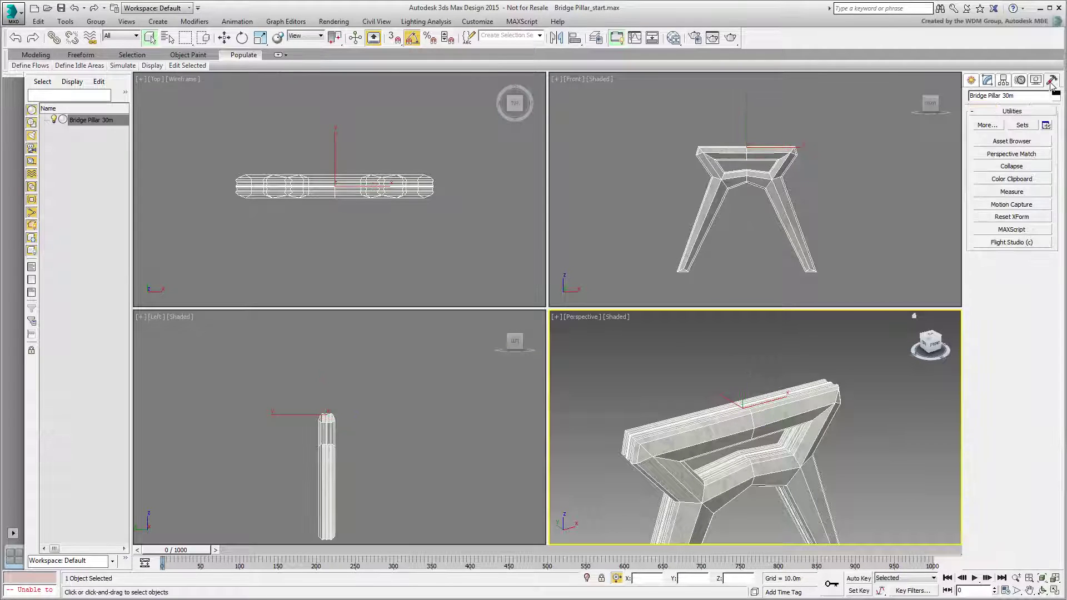
pyautogui.click(1011, 217)
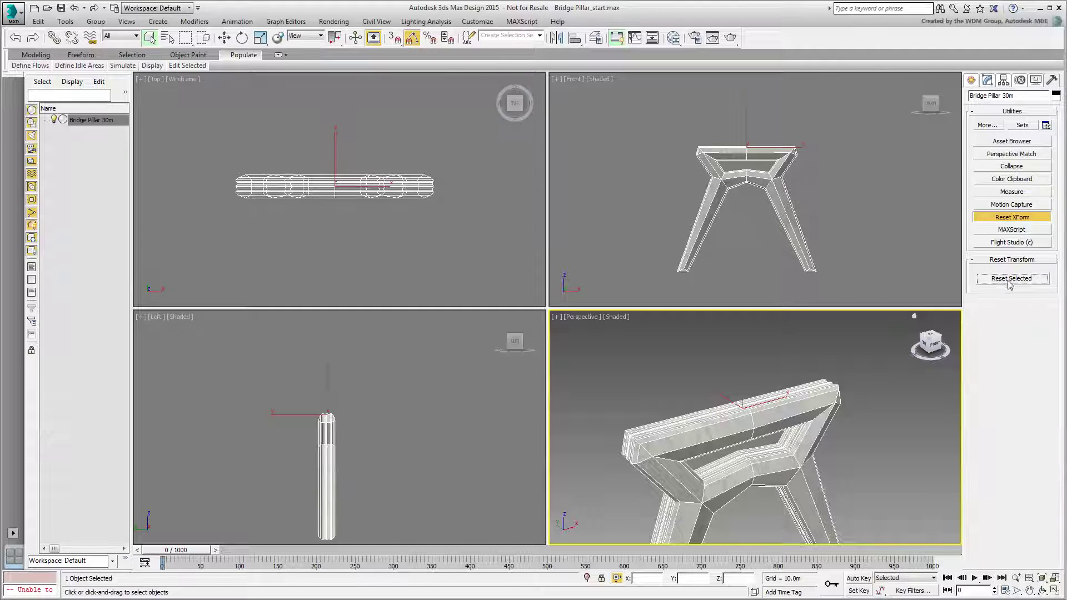
pyautogui.click(1000, 281)
pyautogui.click(988, 80)
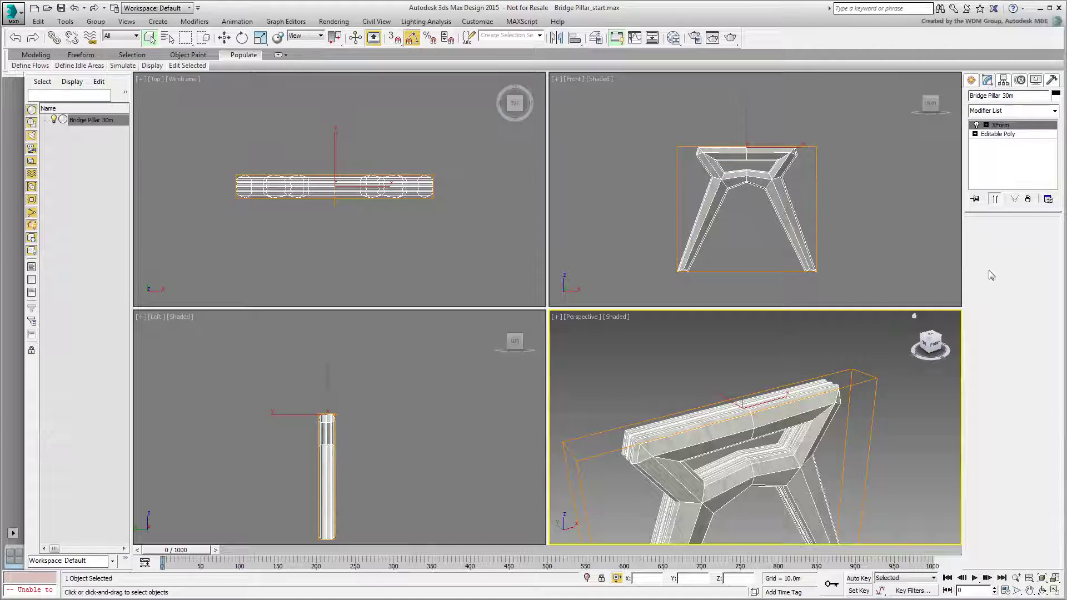
pyautogui.rightClick(781, 402)
pyautogui.moveTo(816, 511)
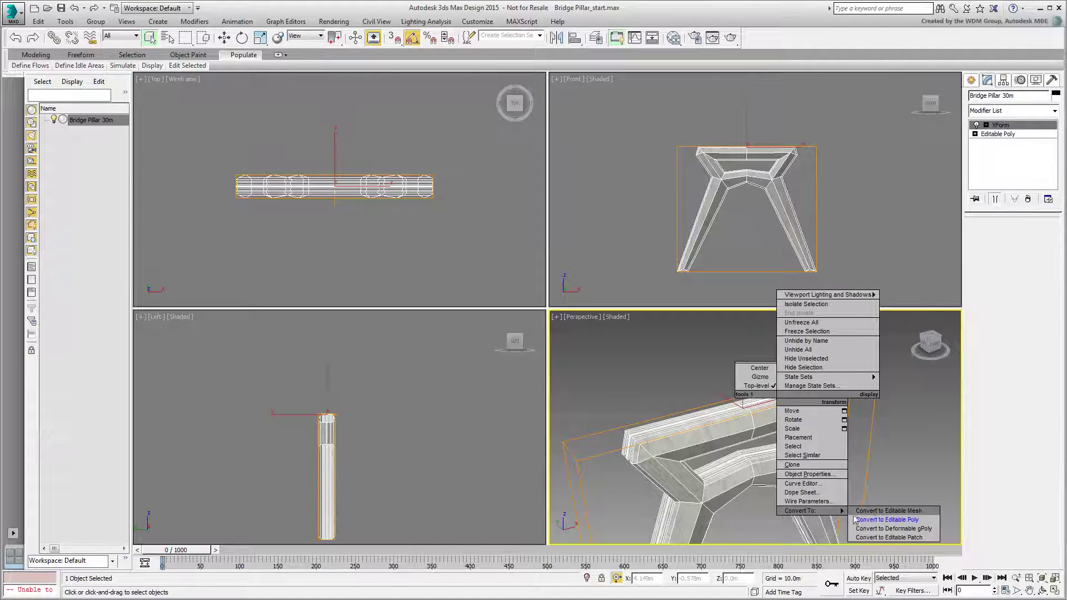
pyautogui.click(888, 520)
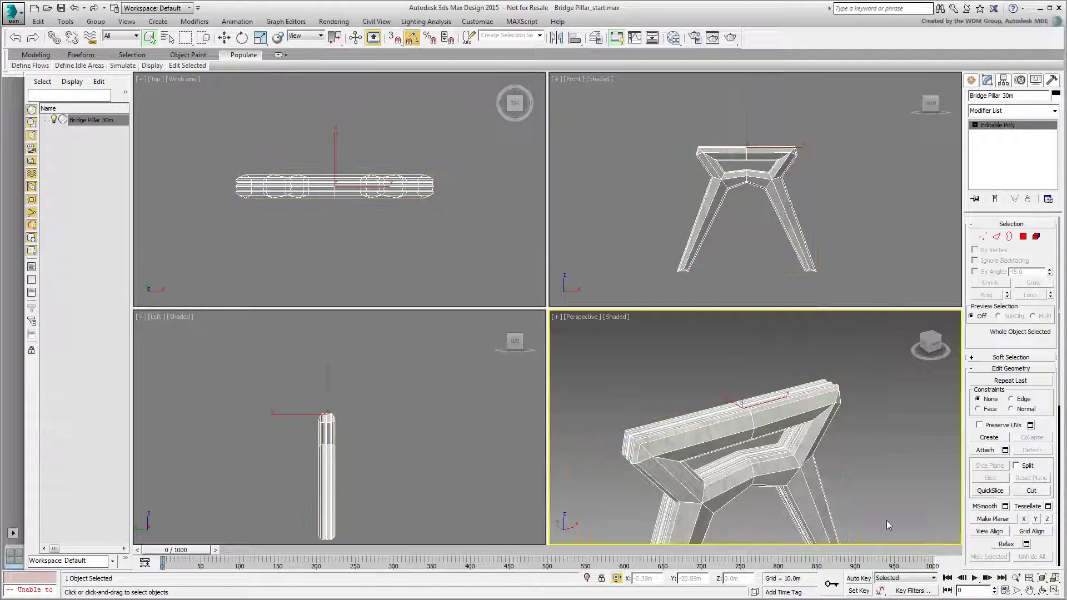
# Recheck the orientation of the pillar's pivot axes using Affect Pivot Only.
pyautogui.click(1003, 82)
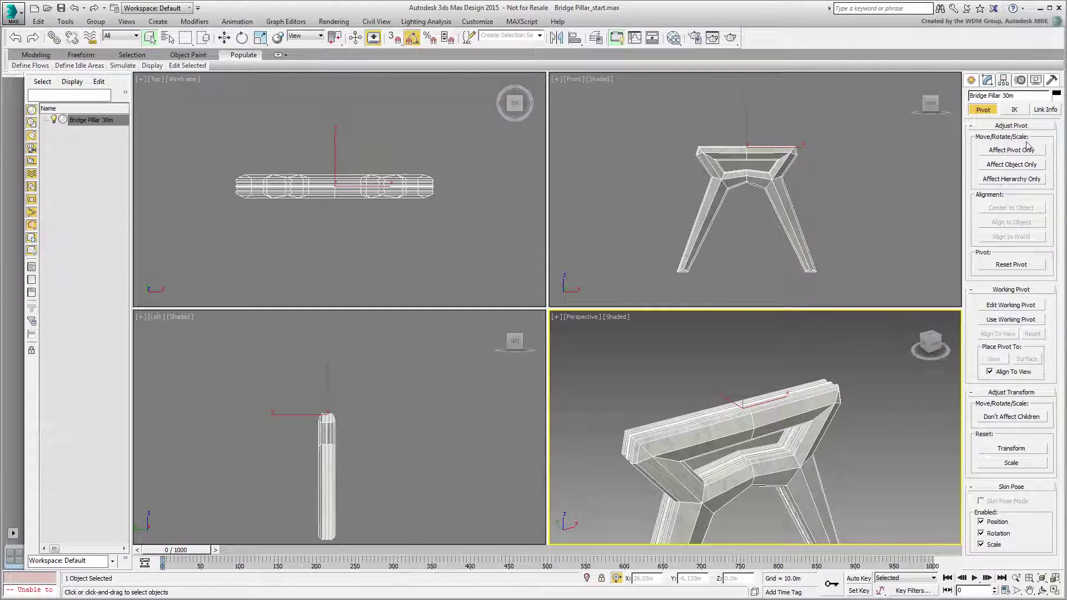
pyautogui.click(1026, 149)
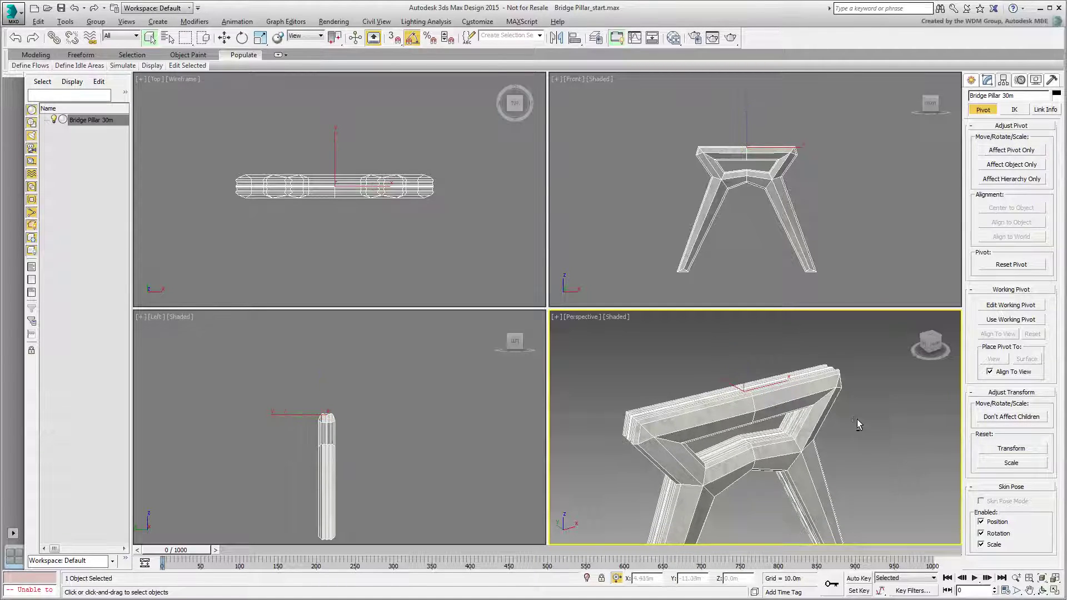
# Render the Perspective view with the whole pillar in frame to preview the concrete finish, and close the rendered image.
pyautogui.hotkey('alt', 'w')
pyautogui.scroll(-5, 631, 389)
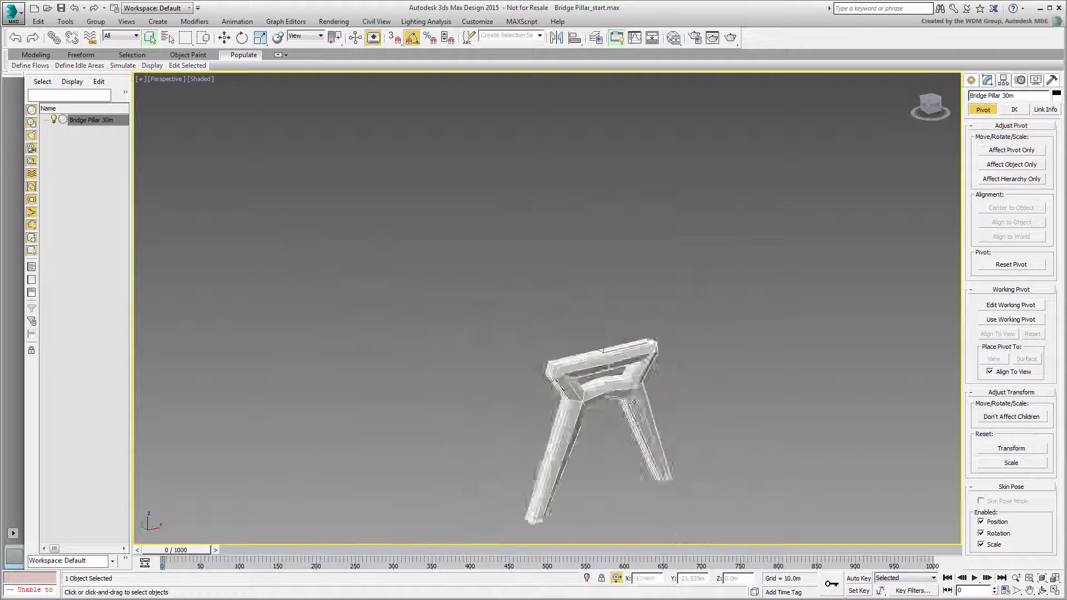
pyautogui.scroll(2, 617, 417)
pyautogui.moveTo(612, 424); pyautogui.dragTo(589, 331, button='middle')
pyautogui.scroll(4, 588, 331)
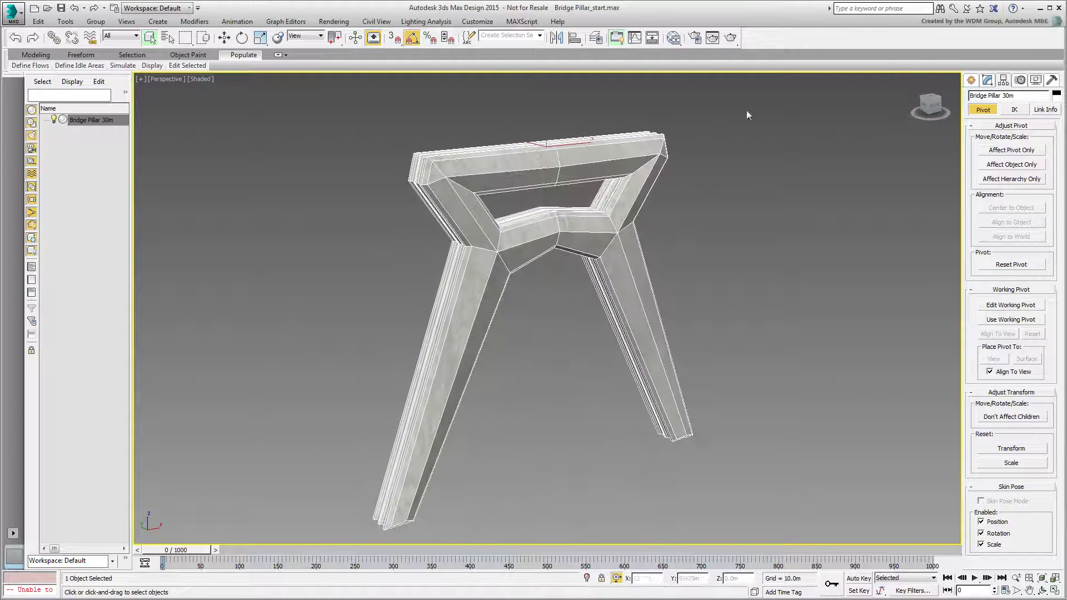
pyautogui.click(732, 38)
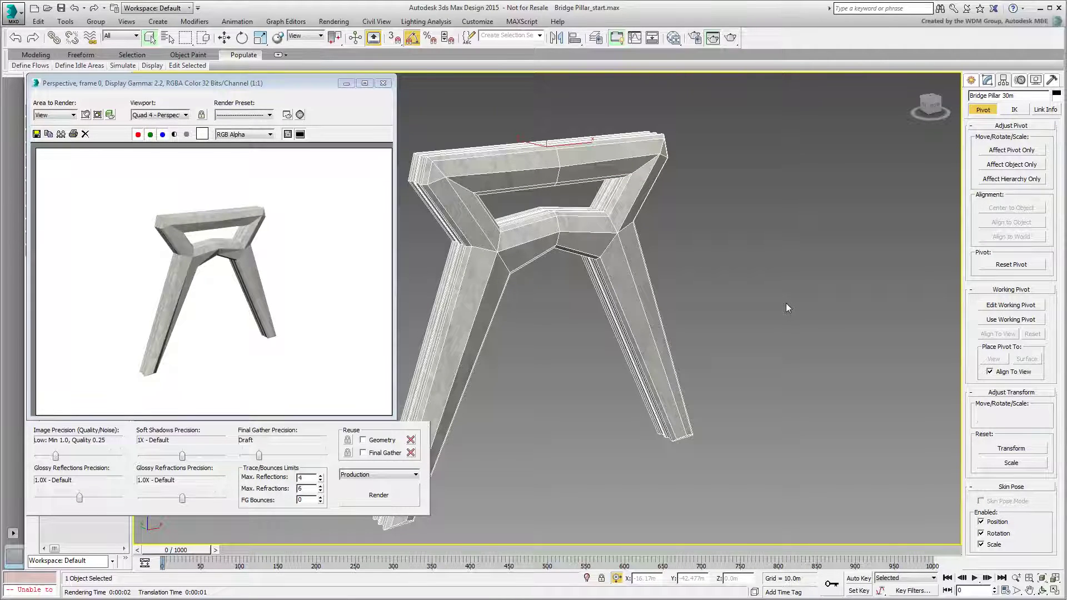
pyautogui.click(383, 84)
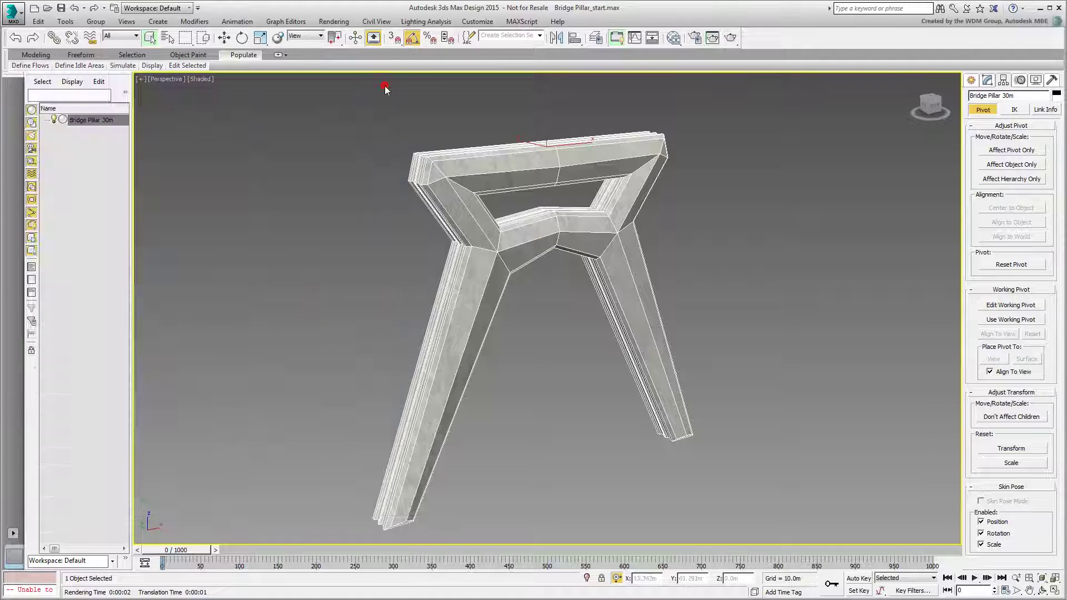
# View the image file Bridge Pillar 30m.jpg from the C3D_to_3dsMax folder, and close the image window.
pyautogui.click(334, 21)
pyautogui.click(371, 238)
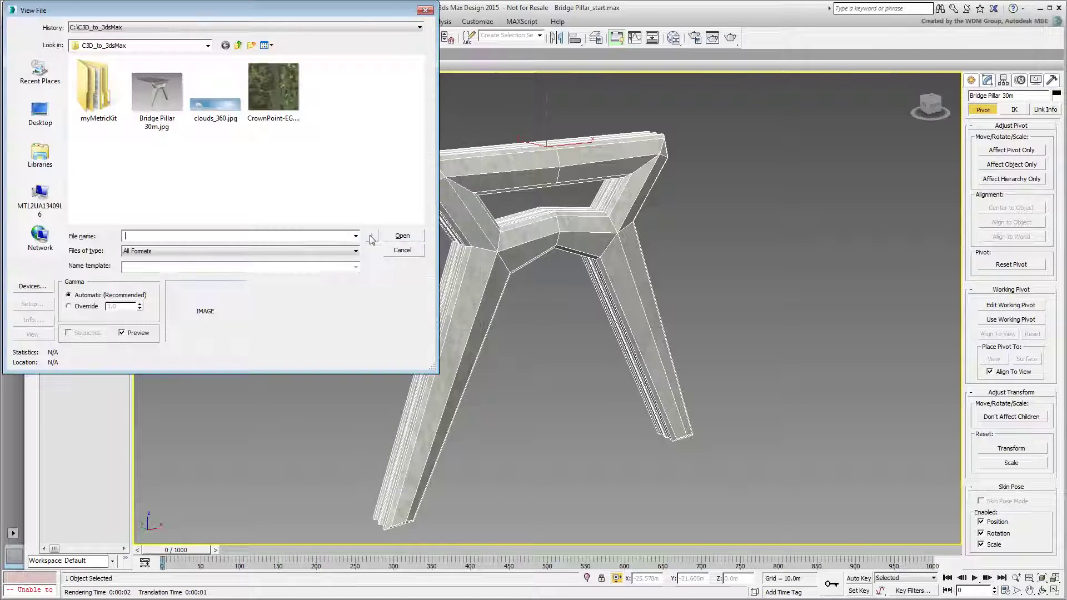
pyautogui.click(158, 103)
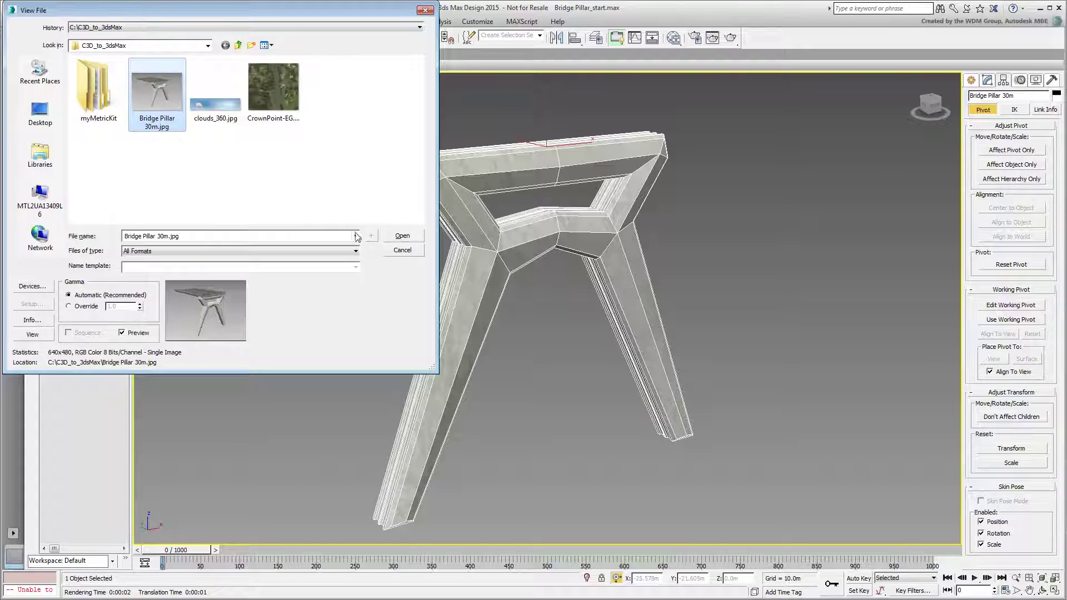
pyautogui.click(403, 236)
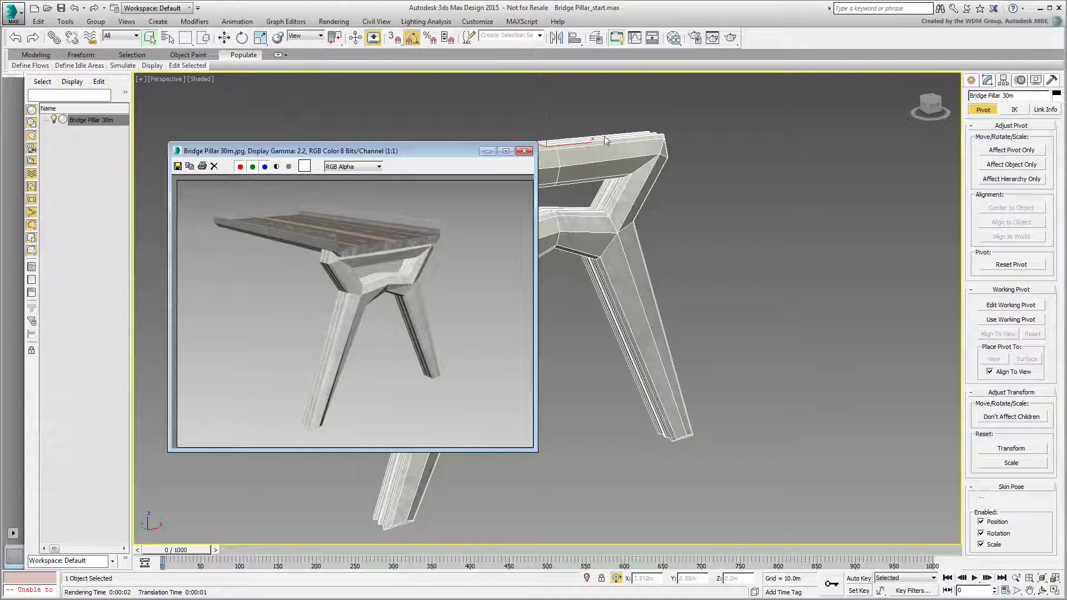
pyautogui.click(525, 150)
# Open the recent scene Bridge Pillar 30m.max without saving the changes to the current scene.
pyautogui.click(13, 12)
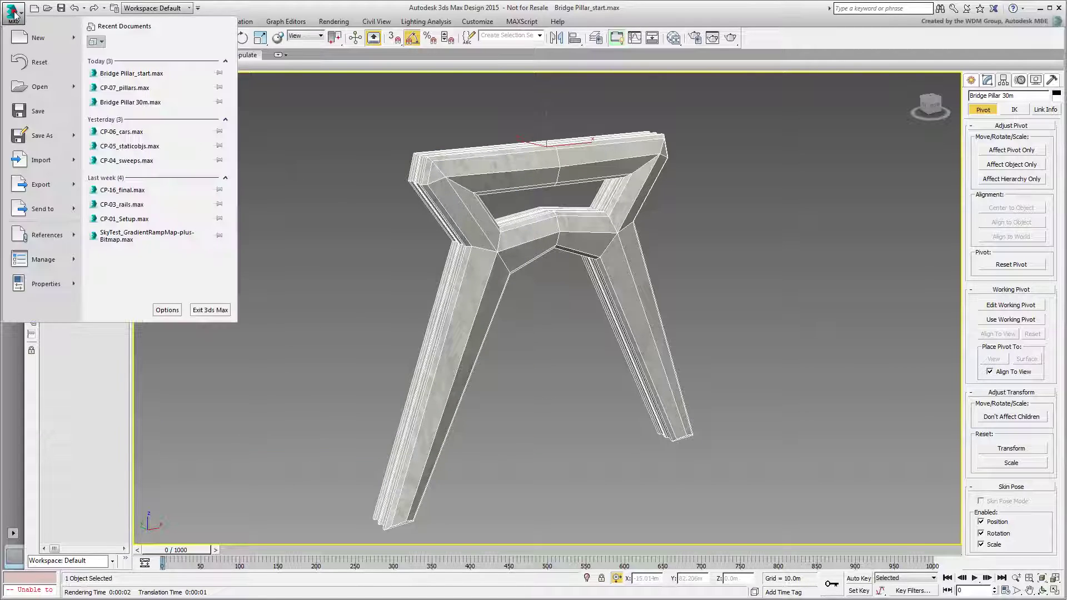
pyautogui.click(155, 103)
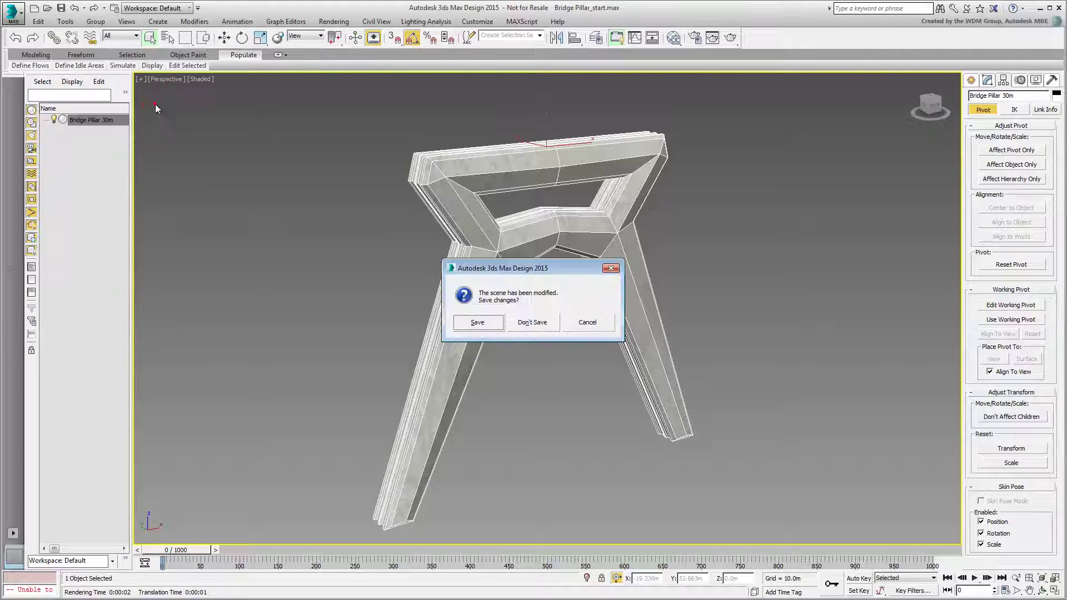
pyautogui.click(528, 325)
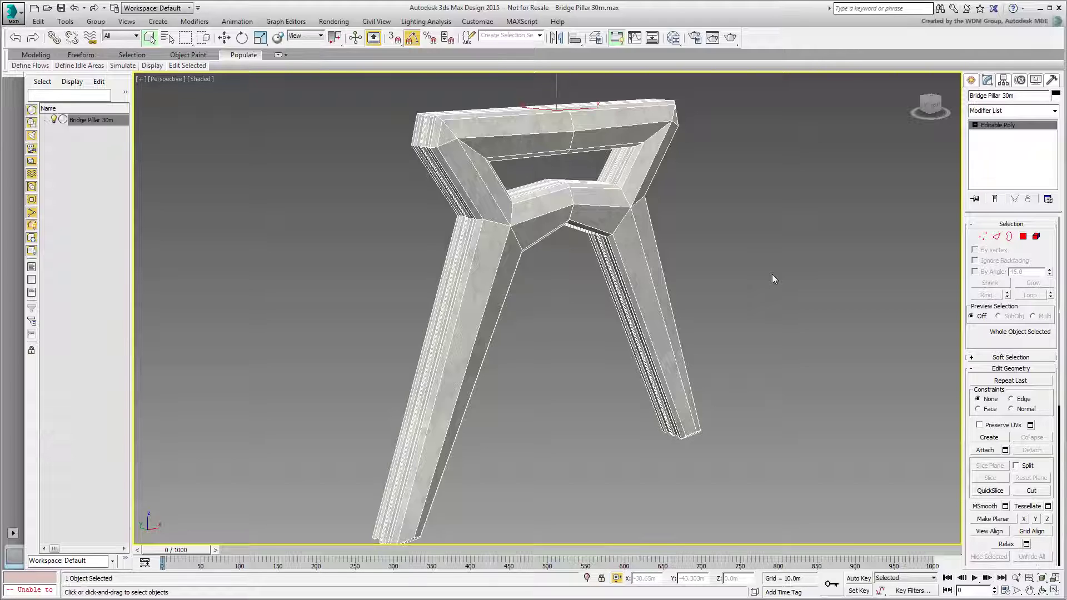
# Reset to an empty scene without saving the changes to Bridge Pillar 30m.max.
pyautogui.click(15, 15)
pyautogui.click(36, 62)
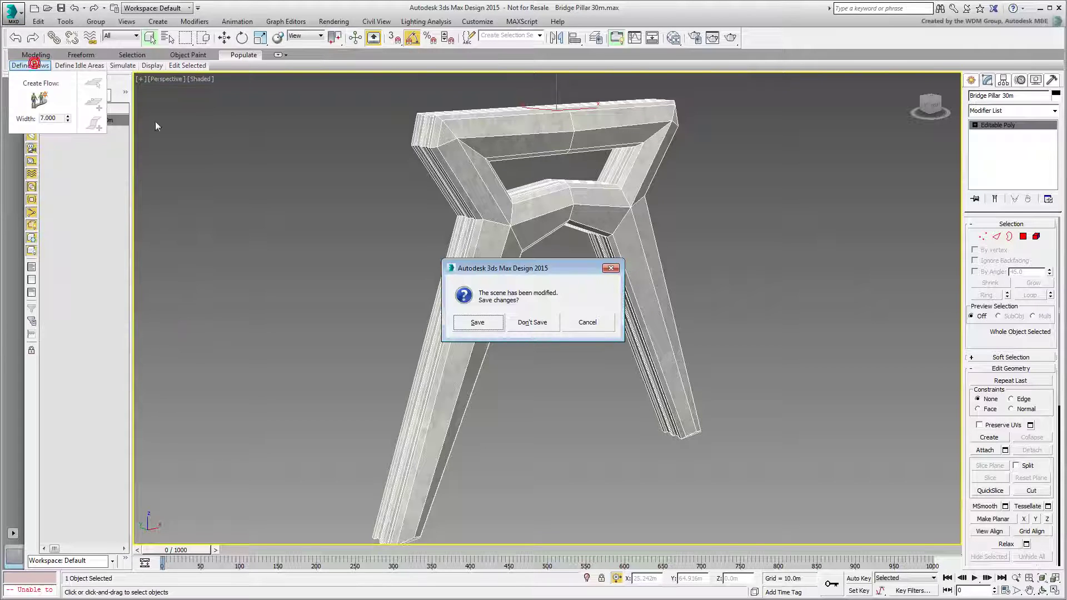
pyautogui.click(528, 328)
pyautogui.click(502, 324)
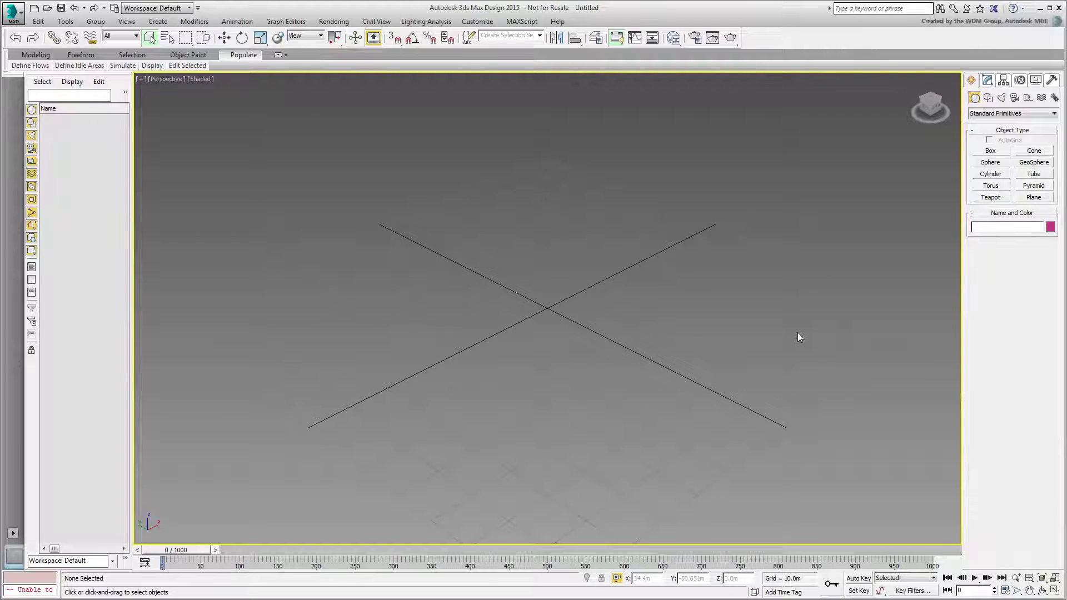
# Open the Civil View Resource Kit Manager and display the Furniture category of the Private Resource Kit.
pyautogui.click(383, 26)
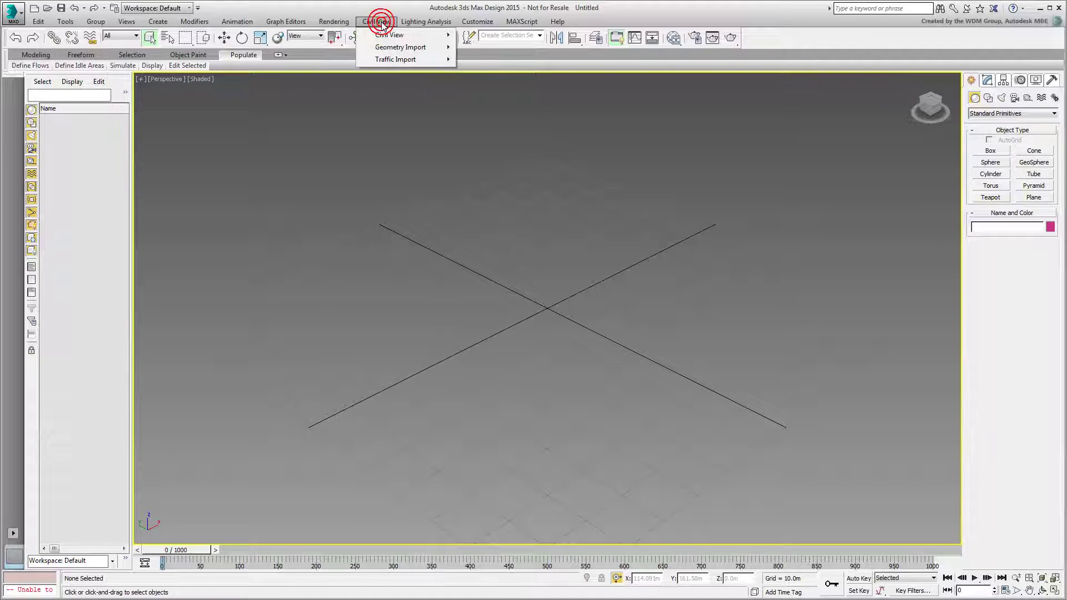
pyautogui.moveTo(393, 38)
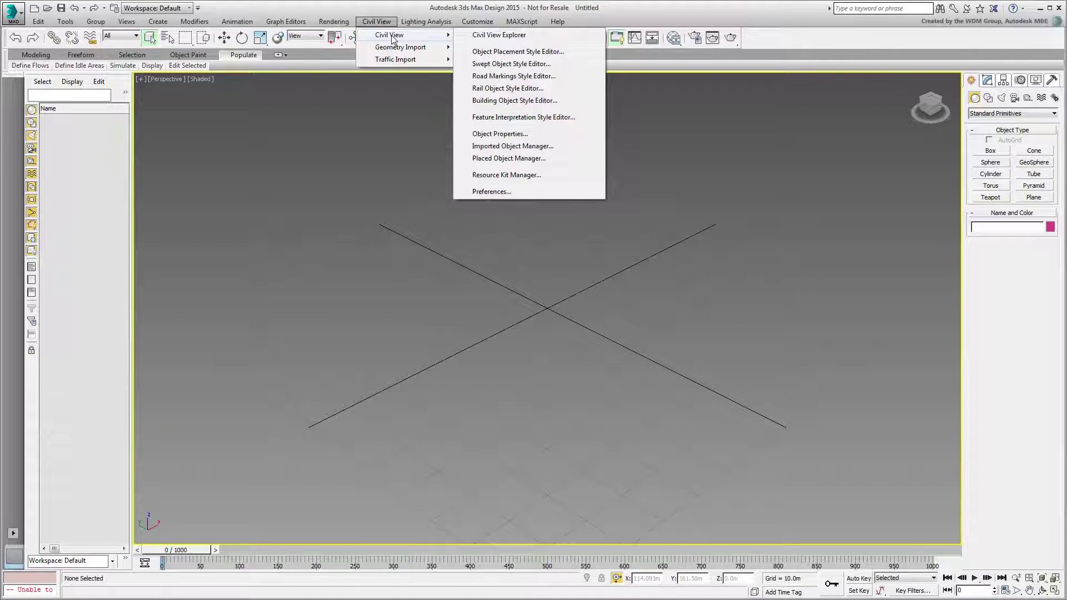
pyautogui.click(507, 175)
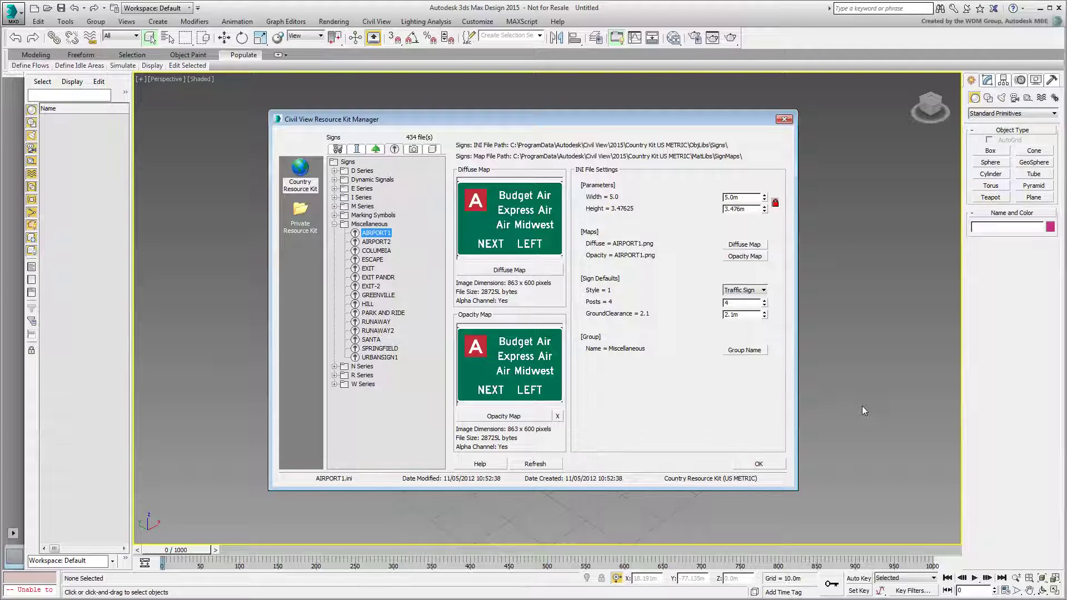
pyautogui.click(300, 222)
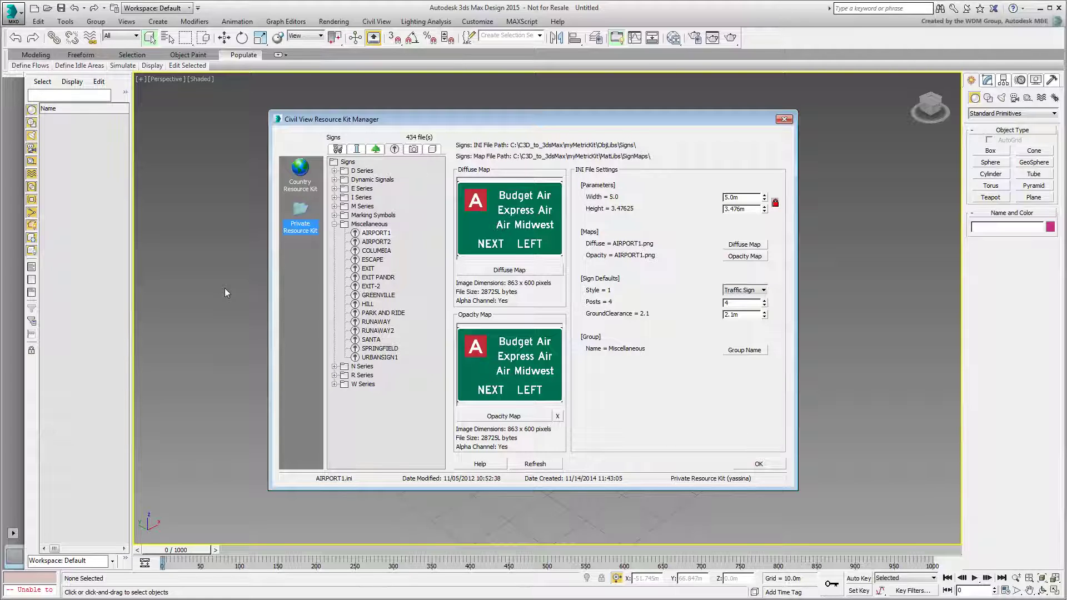
pyautogui.click(357, 149)
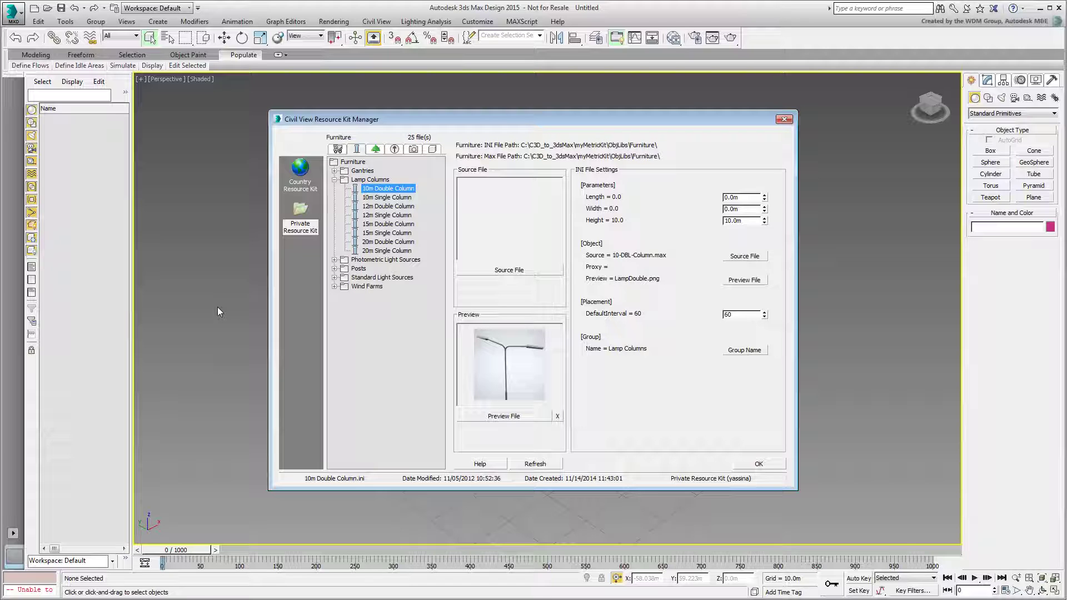
# Copy the Wirepost definition in the Posts group under the new file name Bridge Pillar 30m.
pyautogui.click(335, 268)
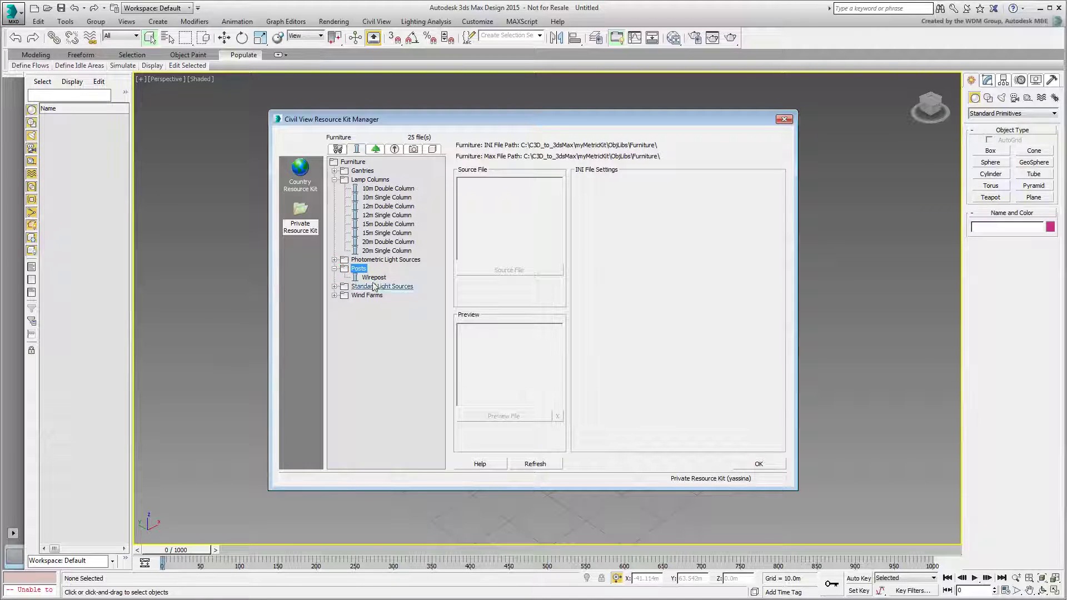
pyautogui.click(374, 277)
pyautogui.rightClick(378, 279)
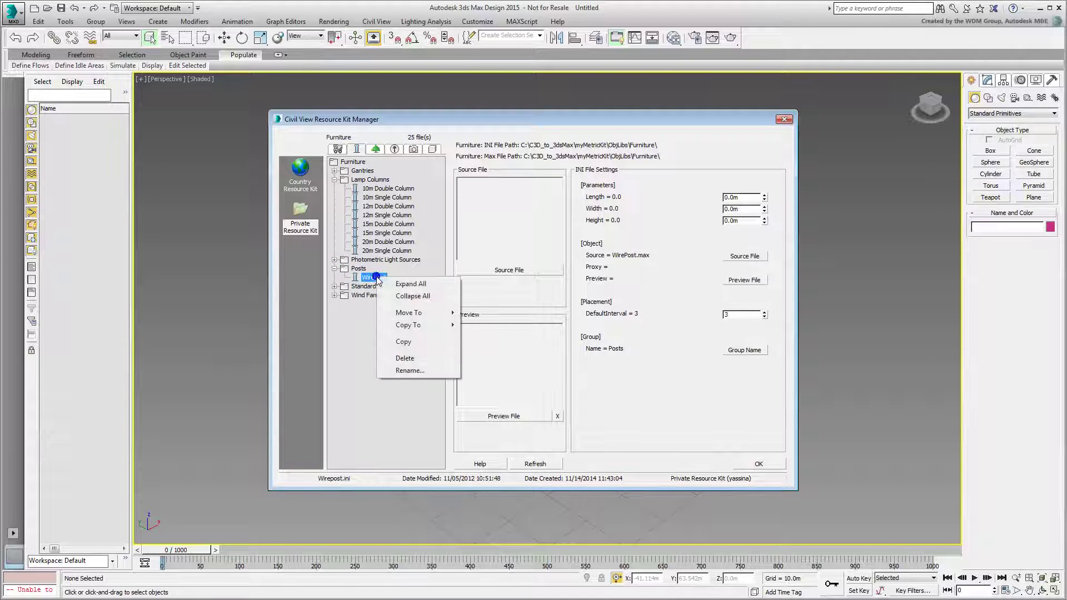
pyautogui.click(403, 342)
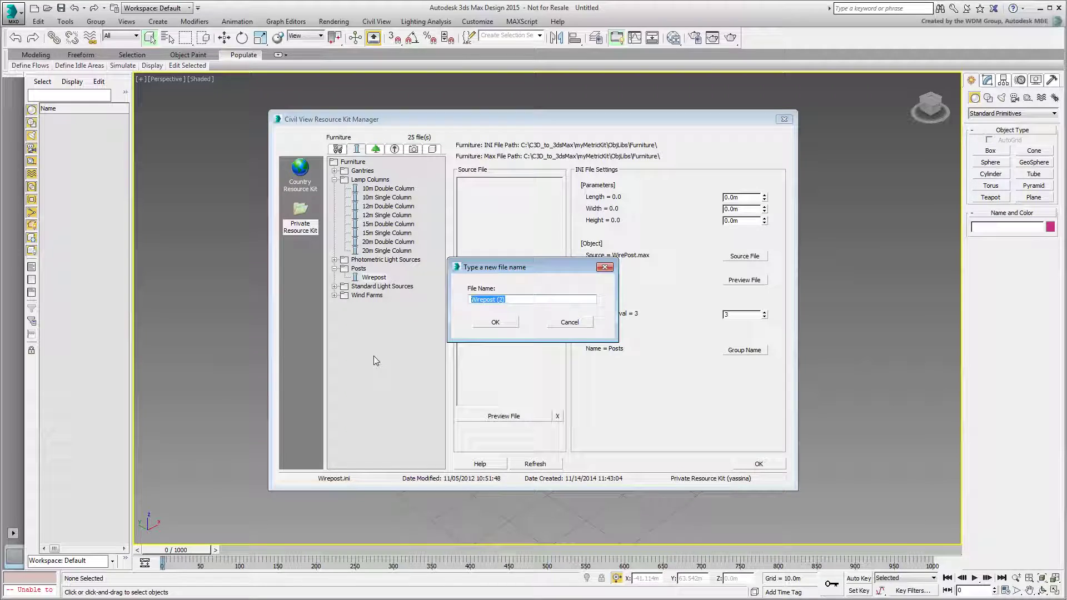
pyautogui.write('Bridge Pillar 30m')
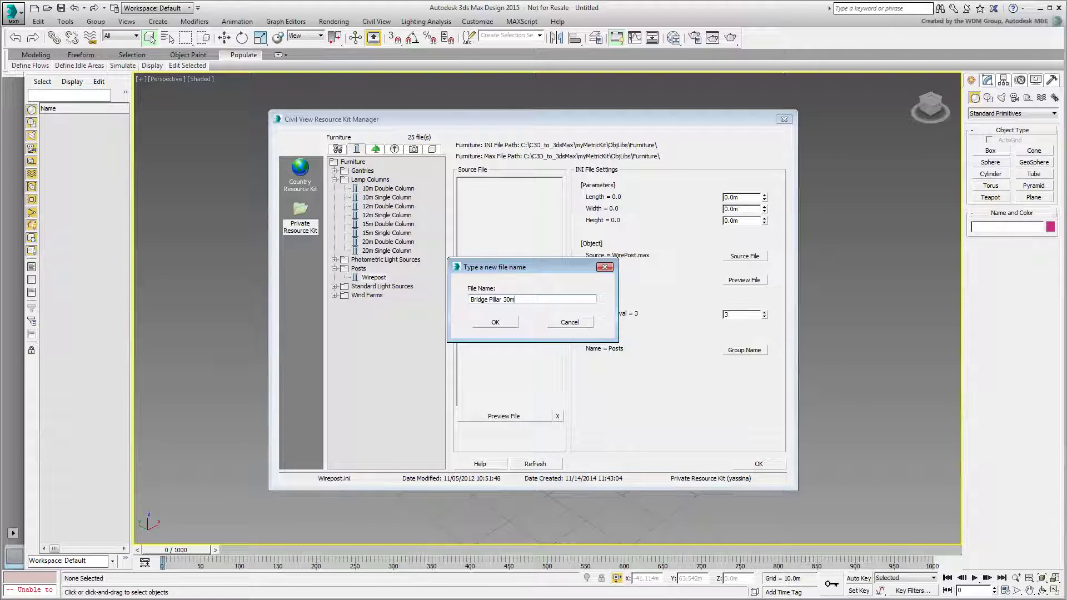
pyautogui.click(495, 322)
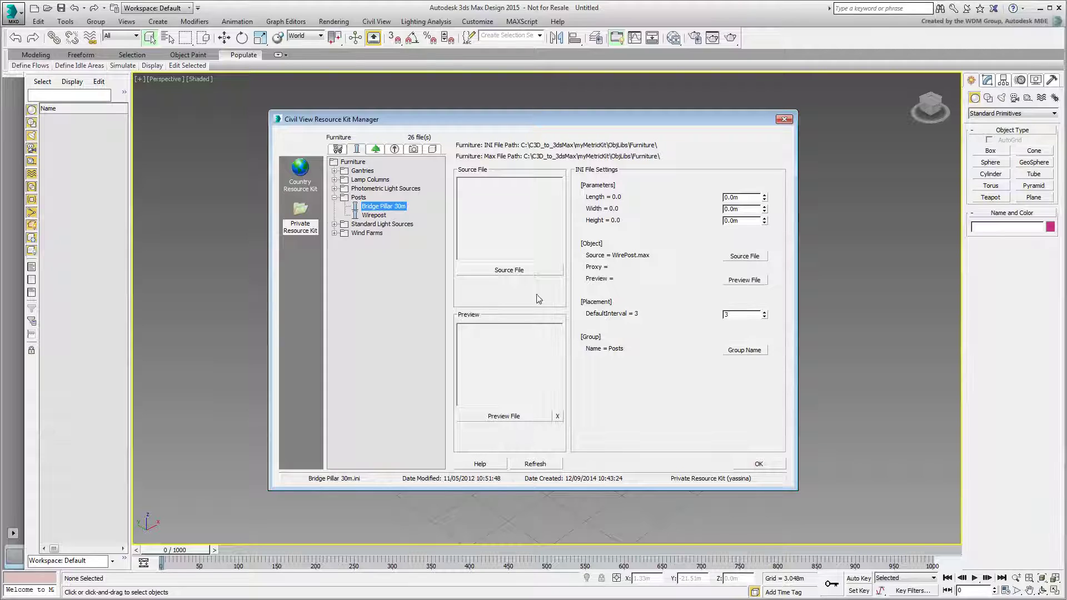
# Assign Bridge Pillar 30m.max from the C3D_to_3dsMax folder as the new definition's source file, copying it into the resource kit.
pyautogui.click(518, 272)
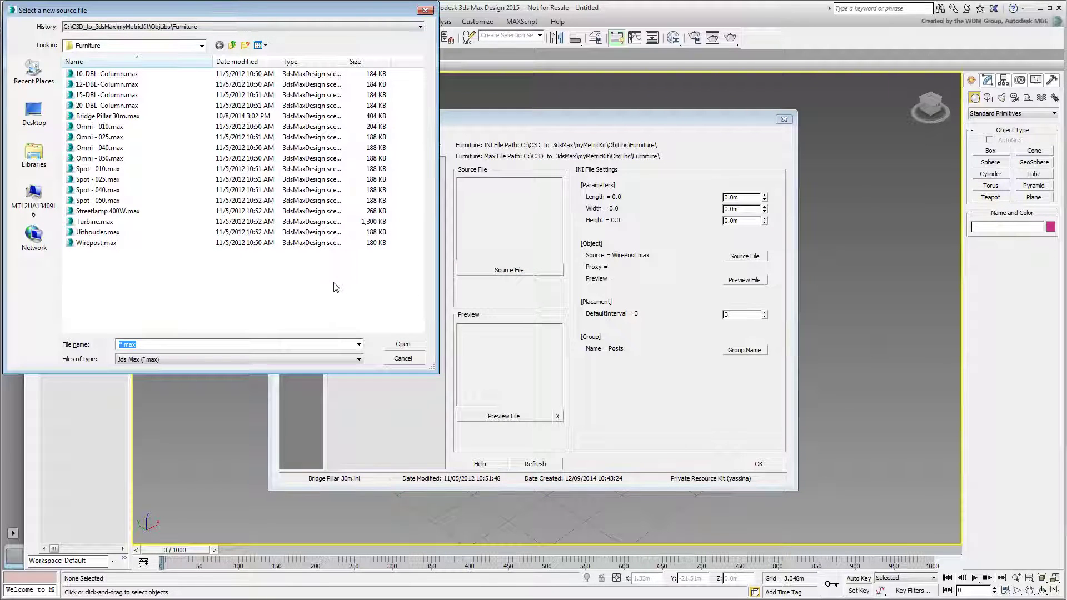
pyautogui.click(155, 46)
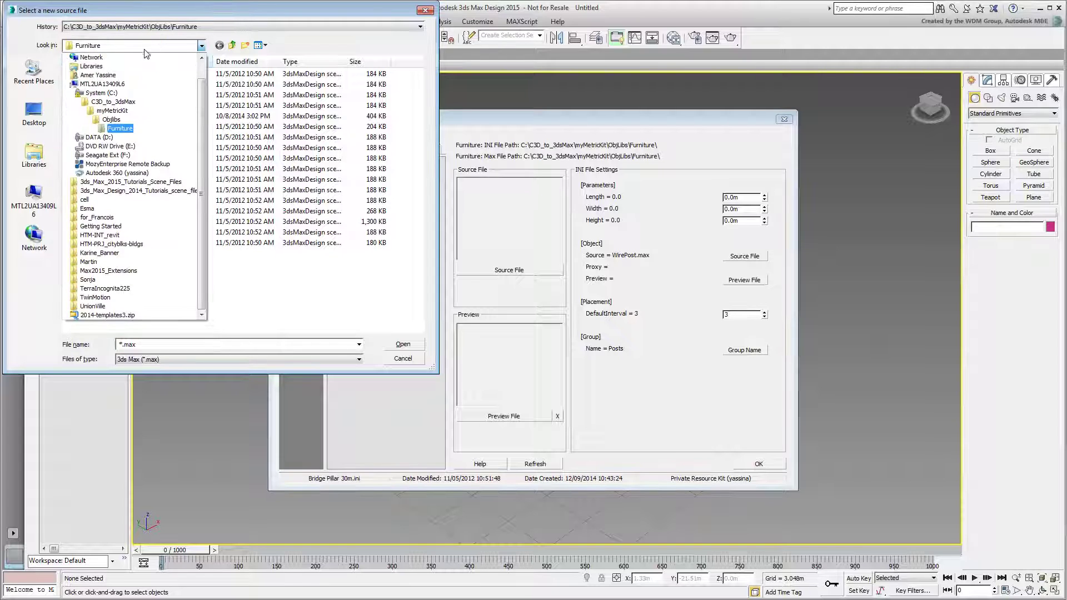
pyautogui.click(113, 106)
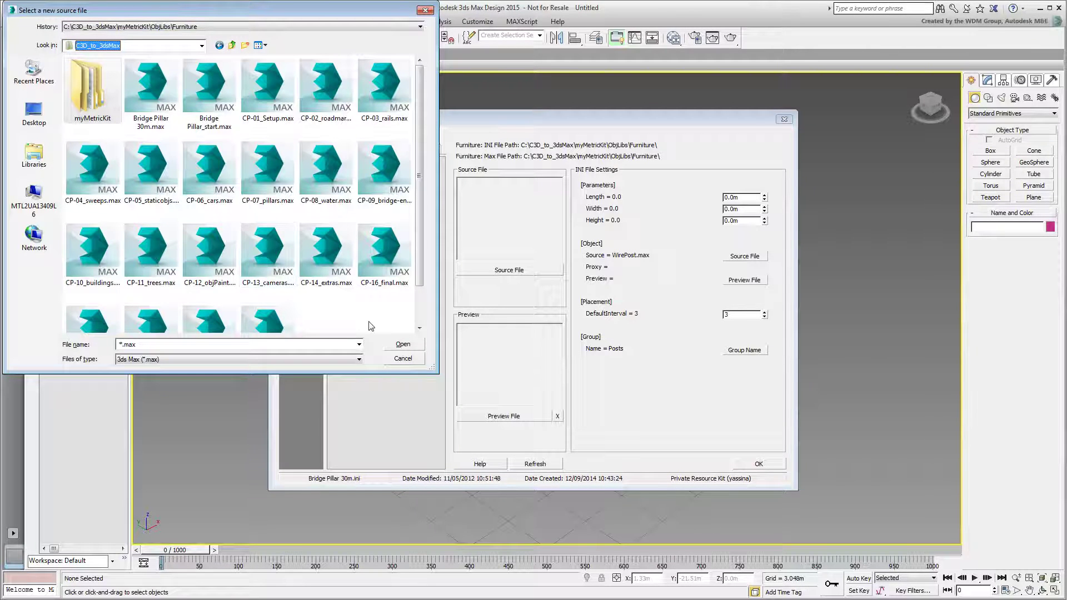
pyautogui.click(154, 94)
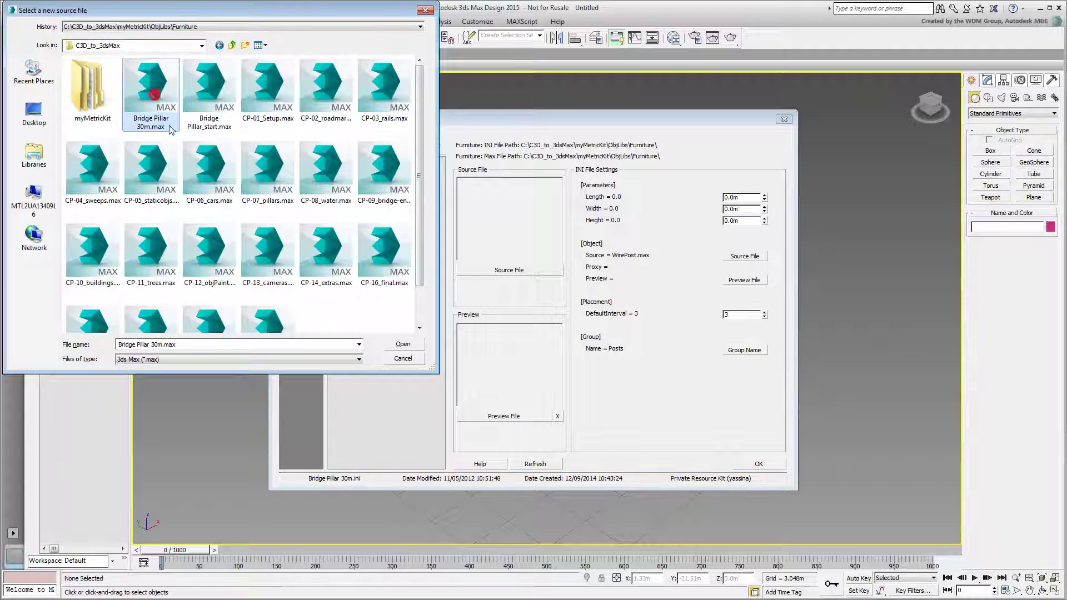
pyautogui.click(403, 344)
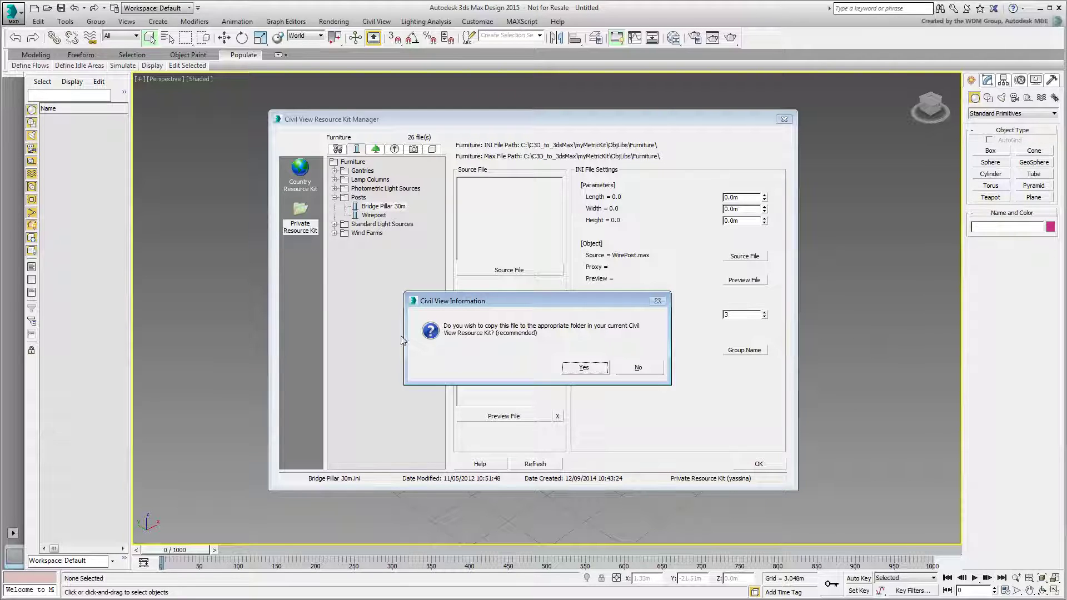
pyautogui.click(582, 368)
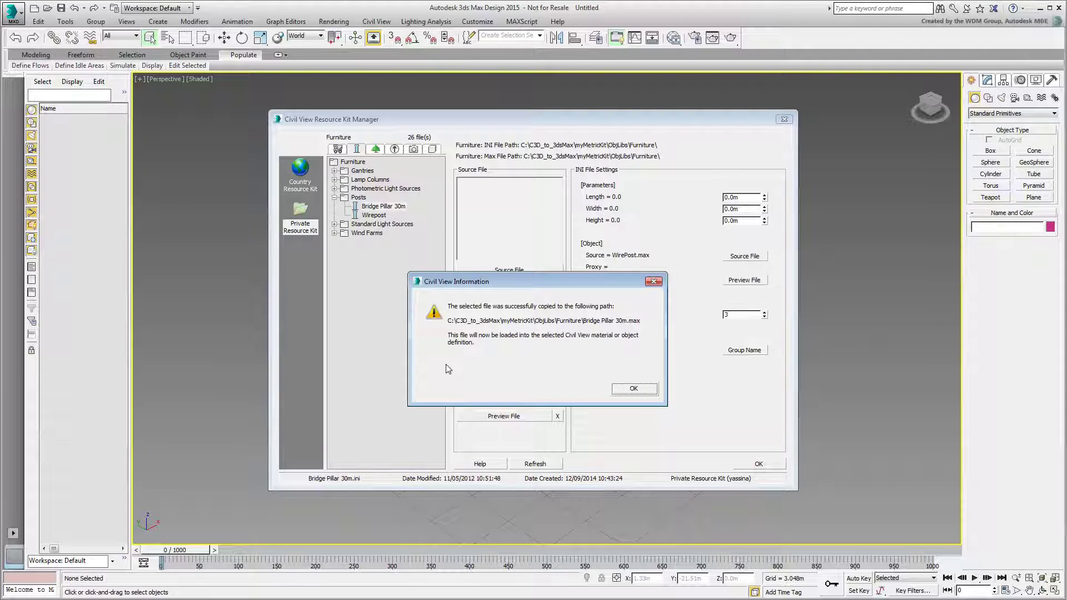
pyautogui.click(639, 393)
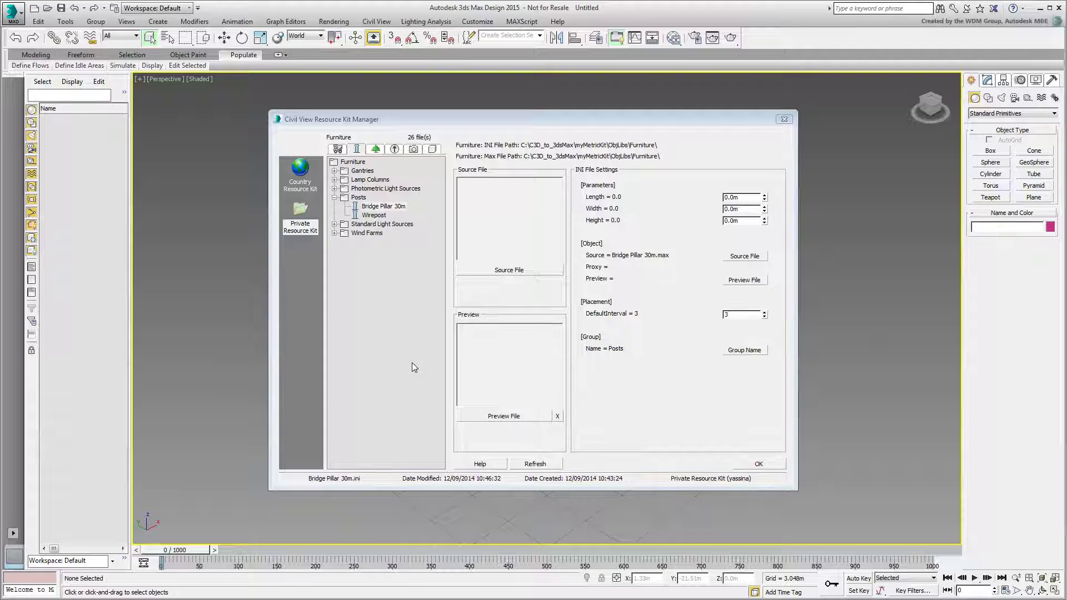
# Assign Bridge Pillar 30m.jpg as the pillar definition's preview image, copying it into the resource kit.
pyautogui.click(503, 417)
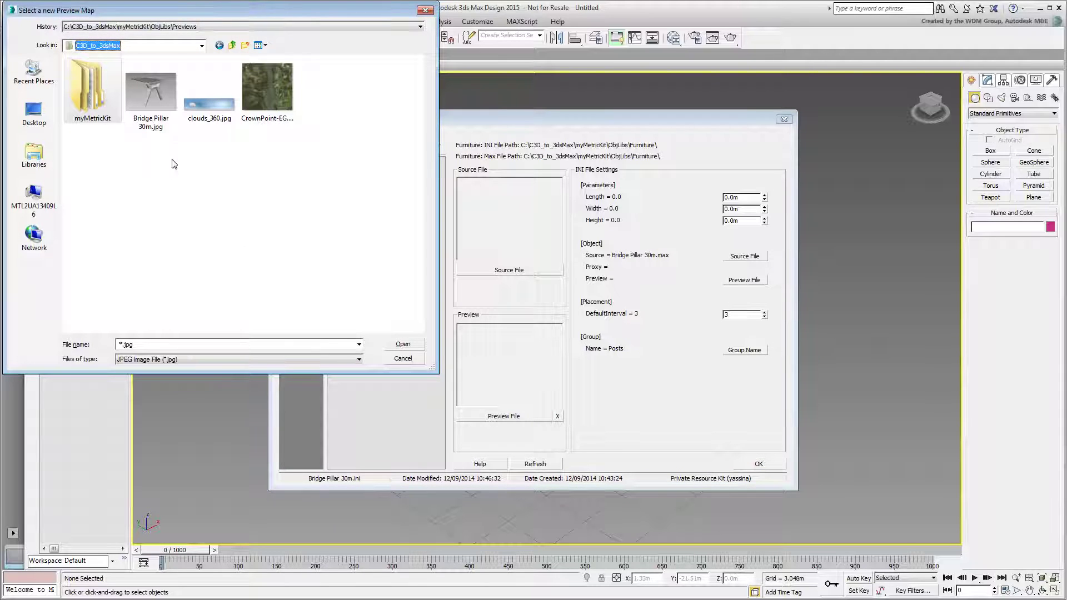
pyautogui.click(150, 93)
pyautogui.click(402, 345)
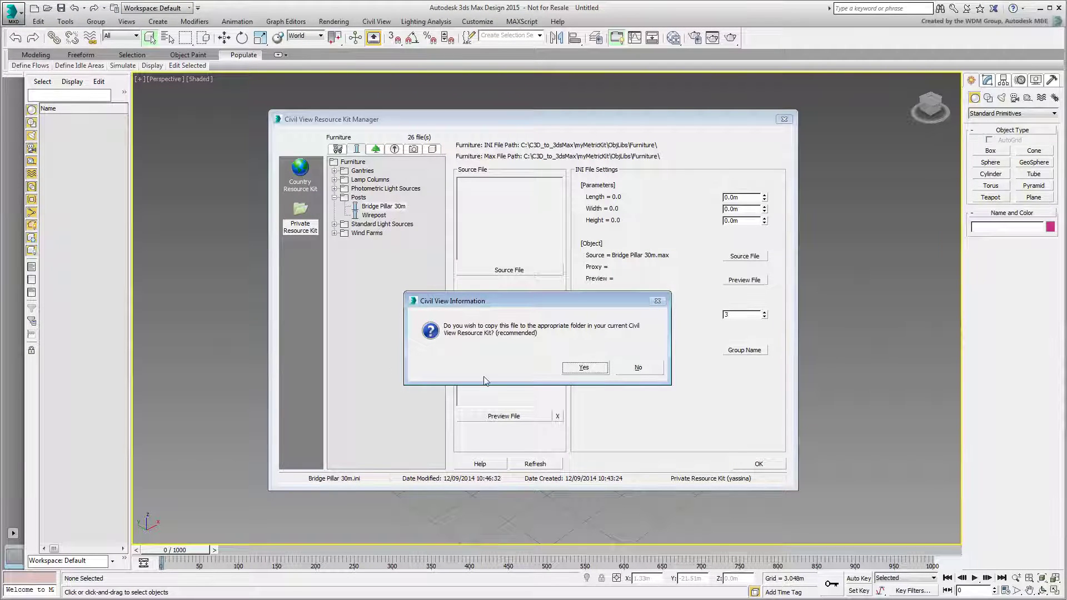
pyautogui.click(583, 370)
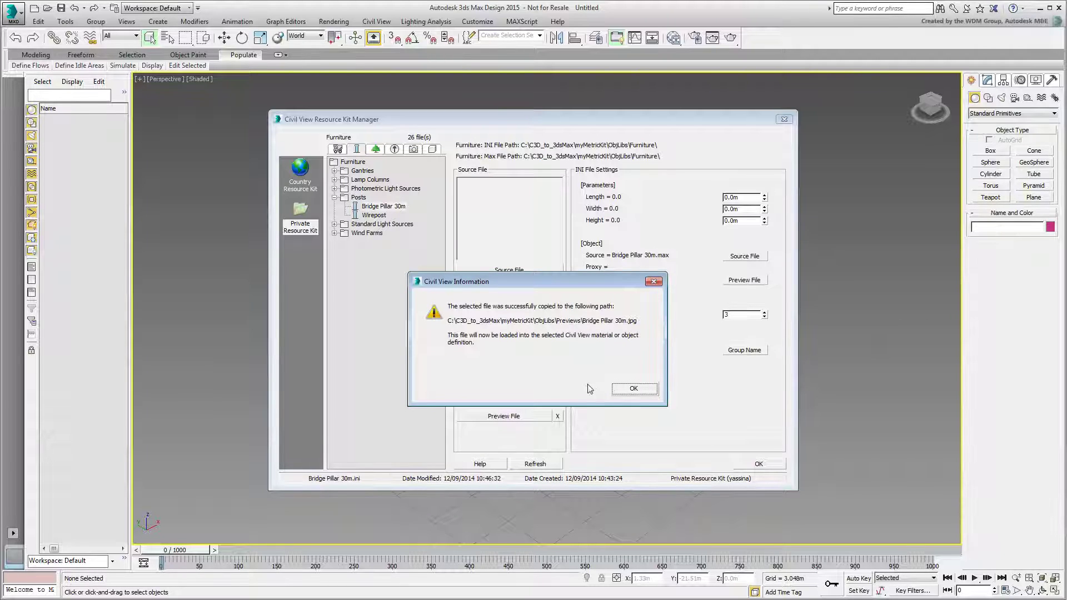
pyautogui.click(634, 389)
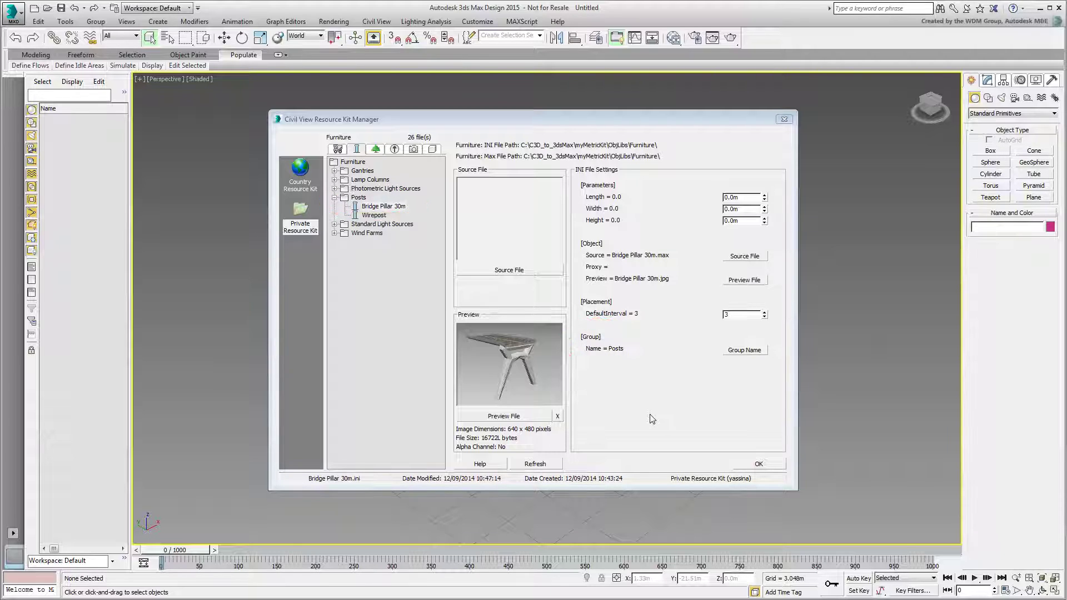
# Set the pillar definition's group name to Bridge Structure and close the Resource Kit Manager.
pyautogui.click(741, 350)
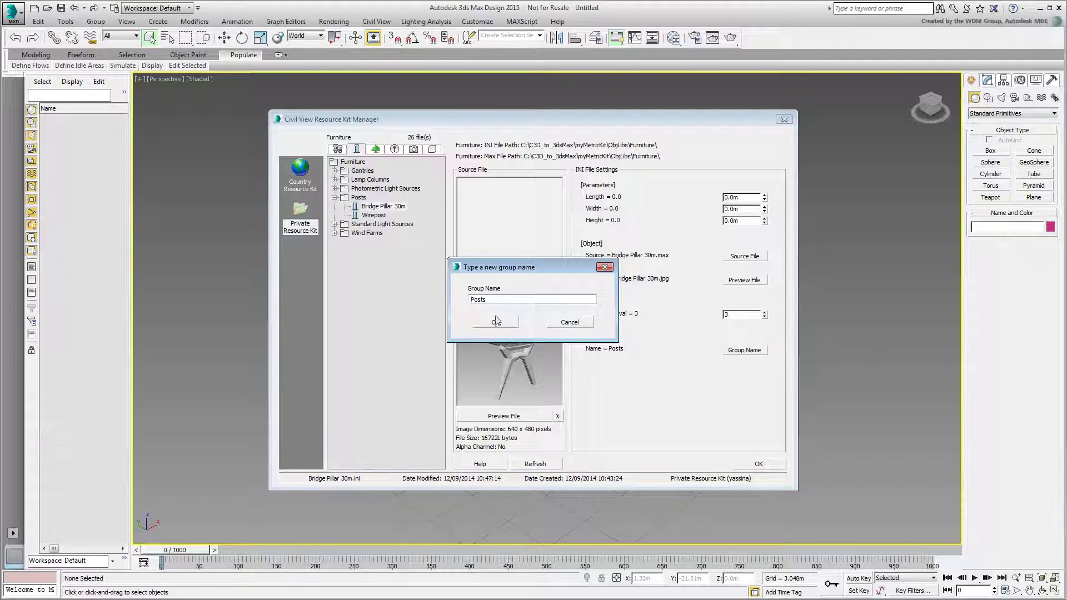
pyautogui.doubleClick(500, 301)
pyautogui.write('Bridge Structure')
pyautogui.click(498, 324)
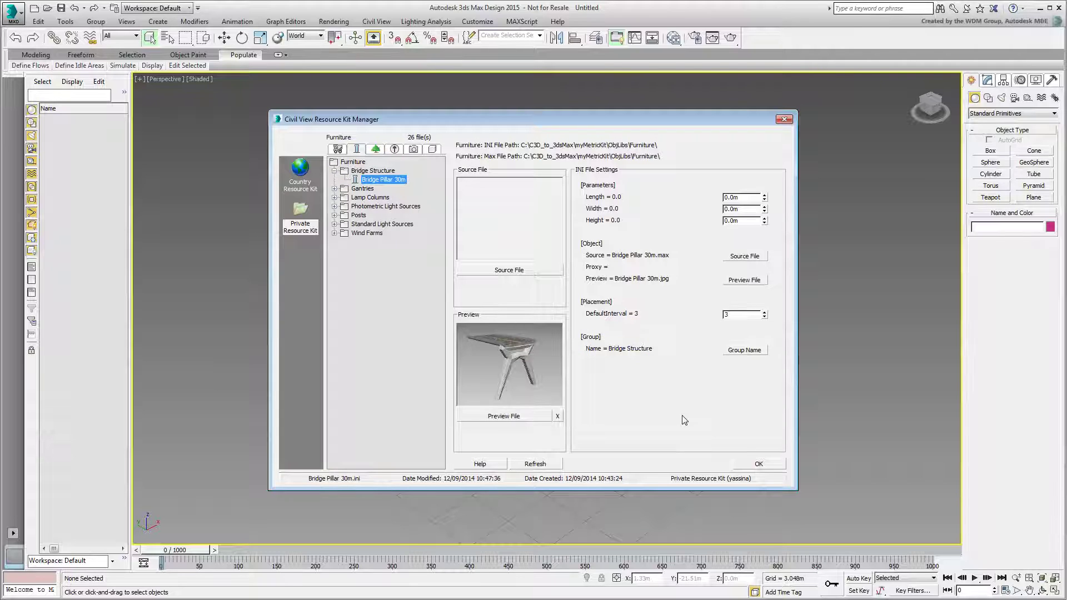
pyautogui.click(760, 464)
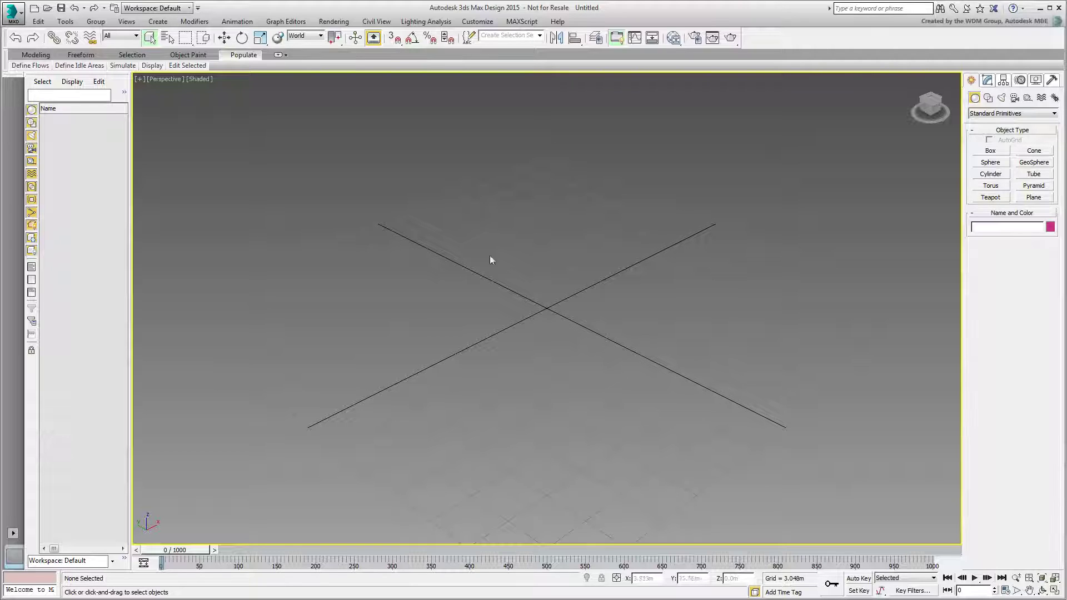
# Open the scene file CP-07_pillars.max from the C3D_to_3dsMax folder.
pyautogui.click(17, 15)
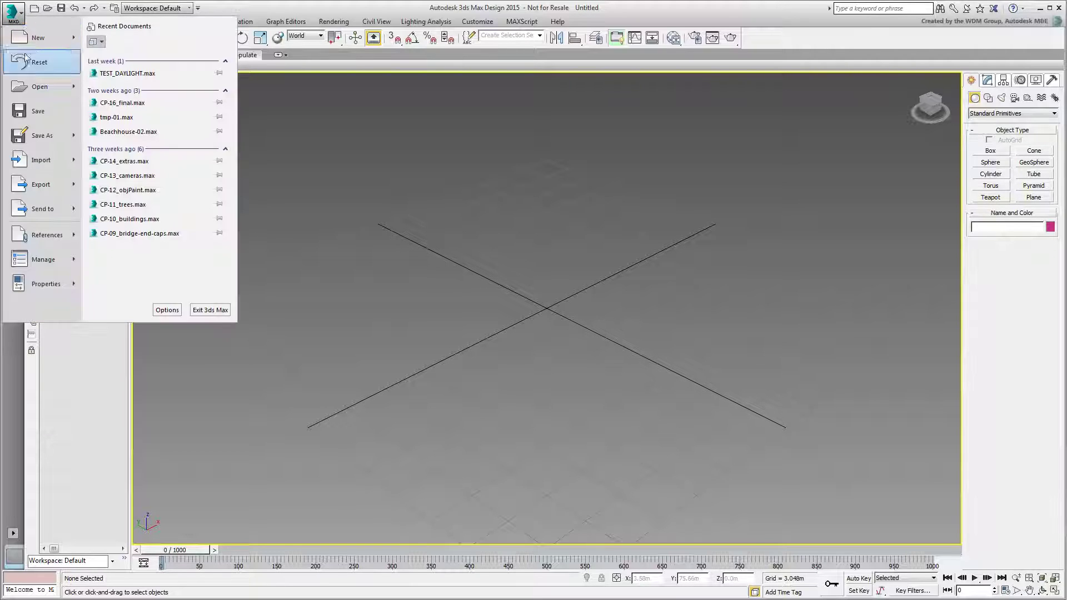
pyautogui.click(38, 87)
pyautogui.click(179, 249)
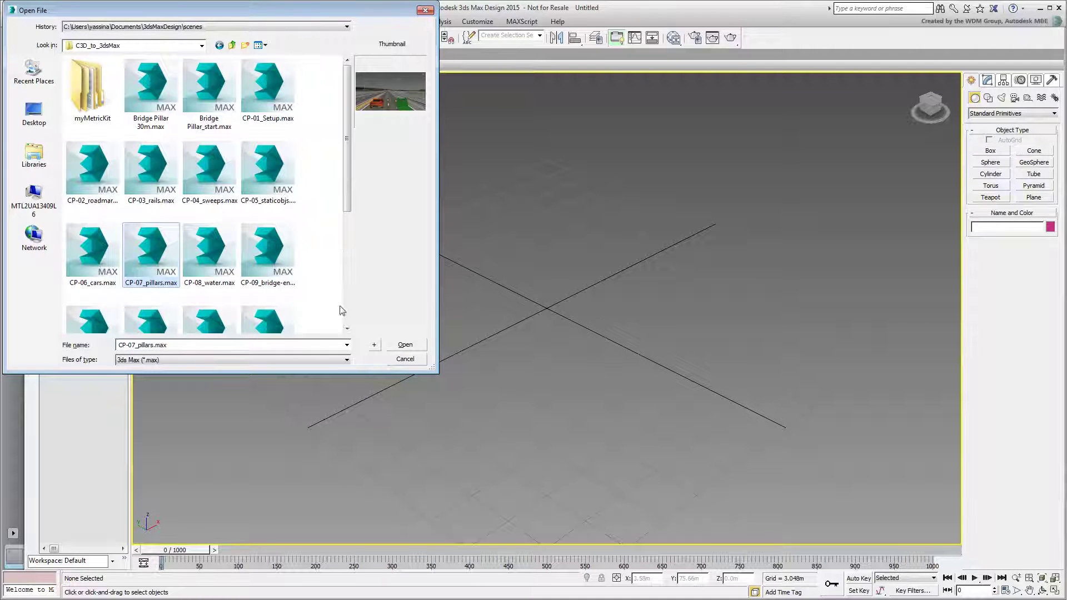
pyautogui.click(406, 345)
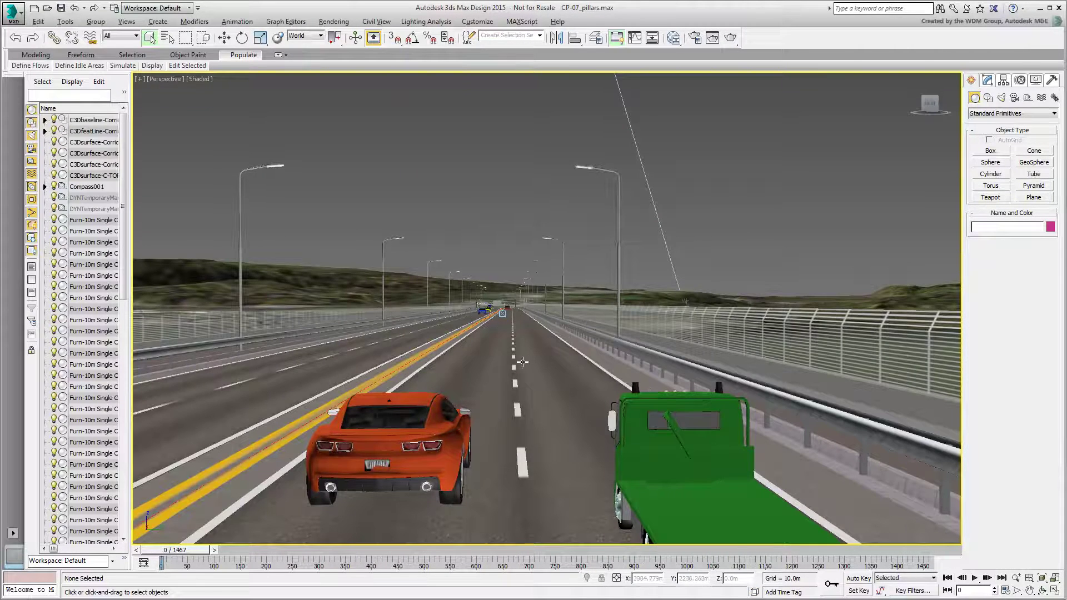
# Examine the bridge from above, including its full span across the river and both shores.
pyautogui.keyDown('alt'); pyautogui.moveTo(523, 363); pyautogui.dragTo(575, 384, button='middle'); pyautogui.keyUp('alt')
pyautogui.scroll(-2, 576, 384)
pyautogui.scroll(-5, 539, 398)
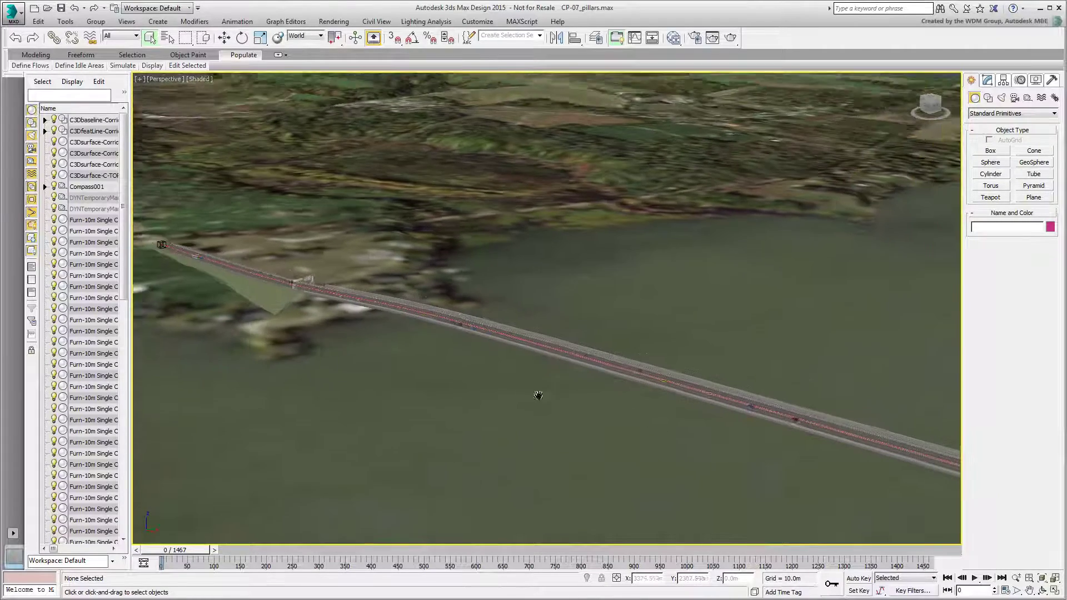
pyautogui.moveTo(531, 394); pyautogui.dragTo(500, 349, button='middle')
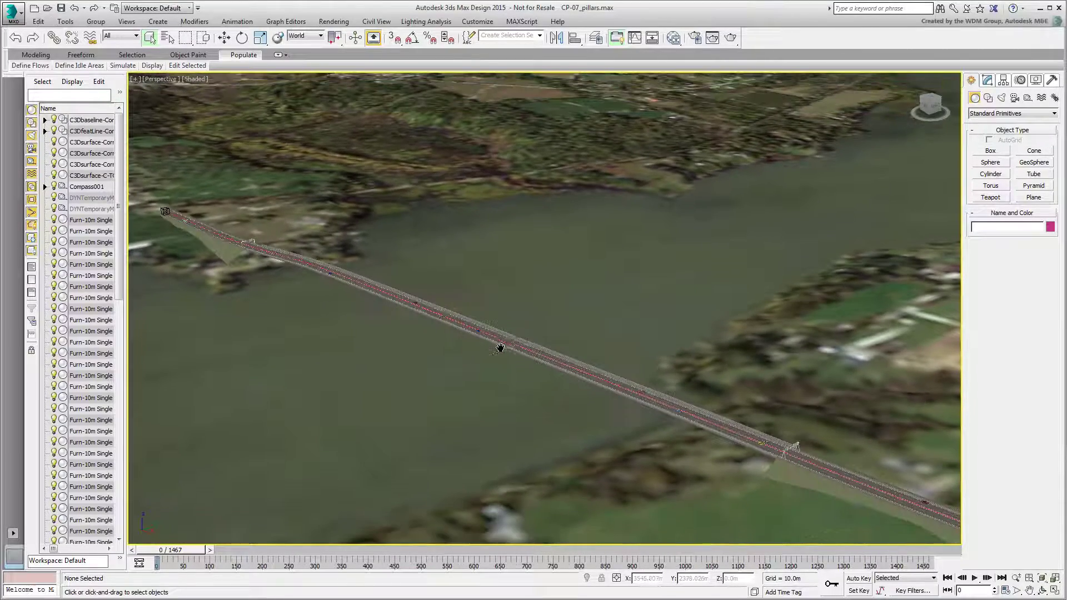
pyautogui.scroll(5, 510, 383)
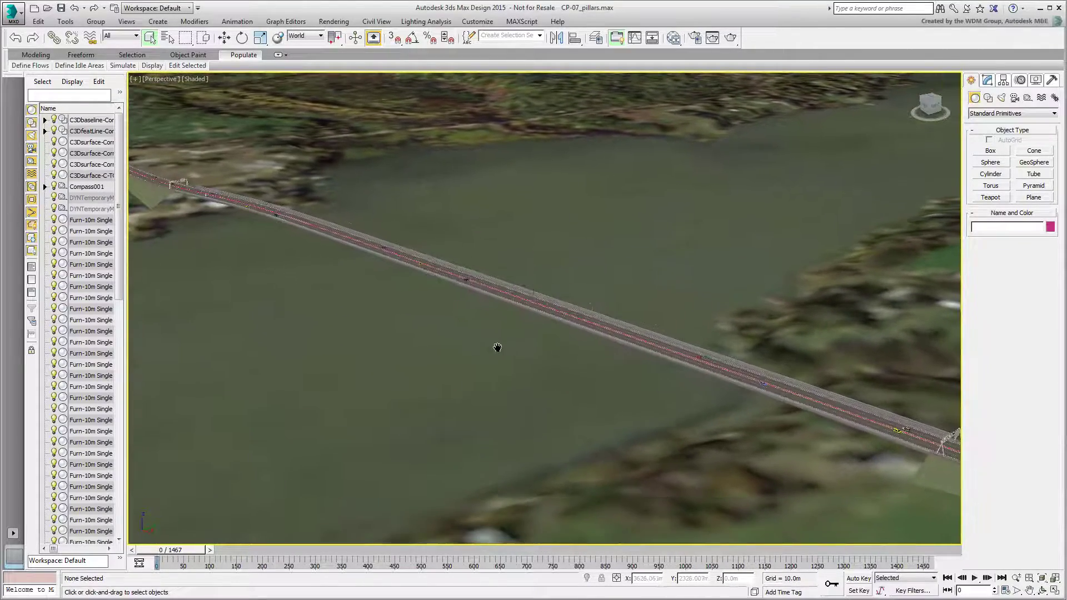
pyautogui.scroll(-2, 497, 348)
pyautogui.scroll(-3, 481, 356)
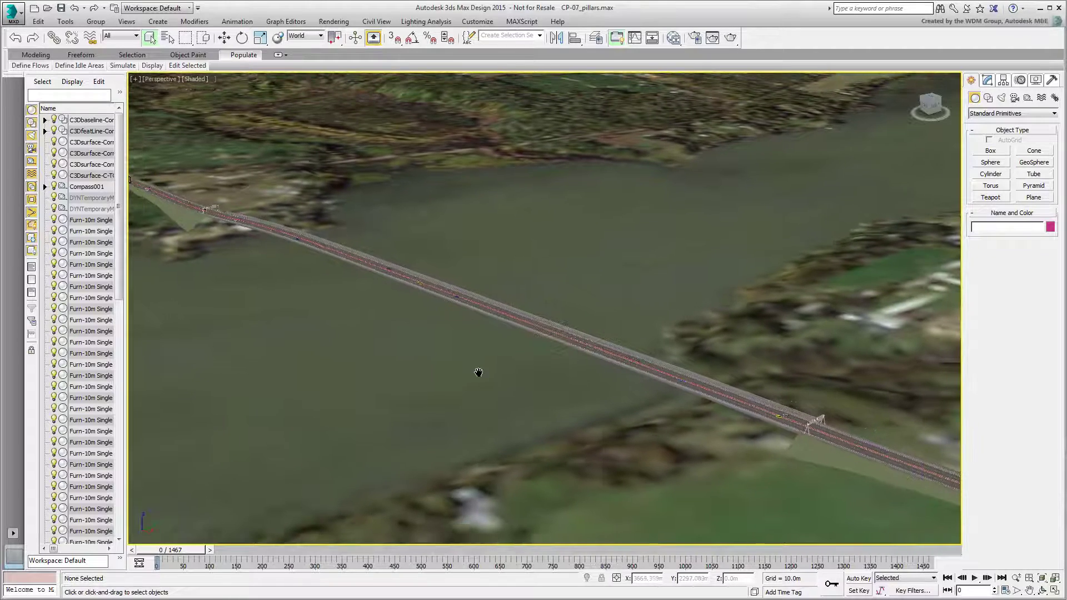
pyautogui.moveTo(479, 373); pyautogui.dragTo(459, 374, button='middle')
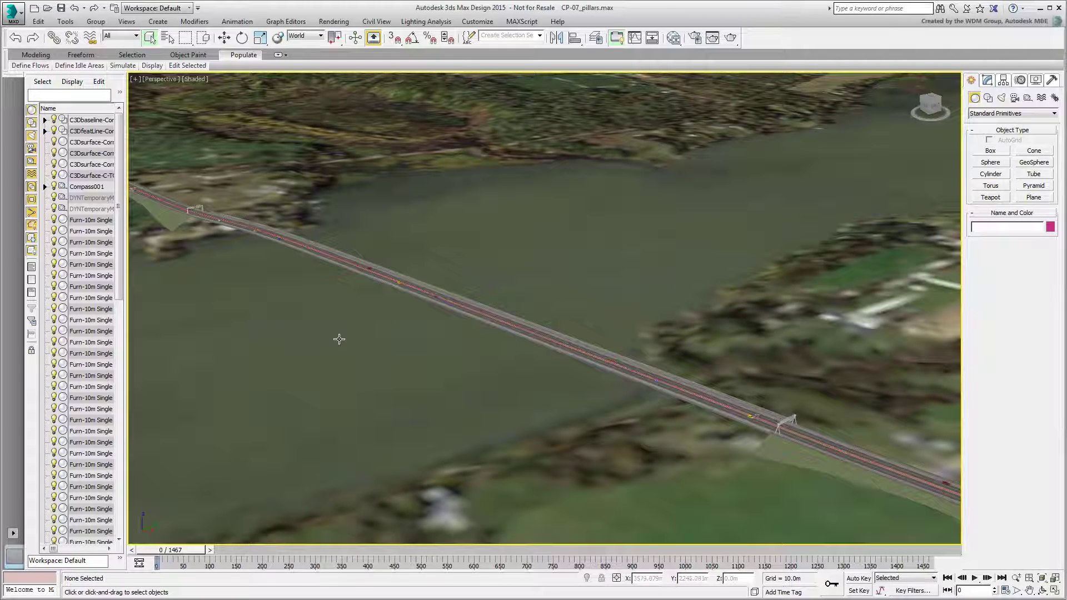
# Select the C3Dbaseline-Corridor shape running along the road and activate the Move tool.
pyautogui.click(92, 121)
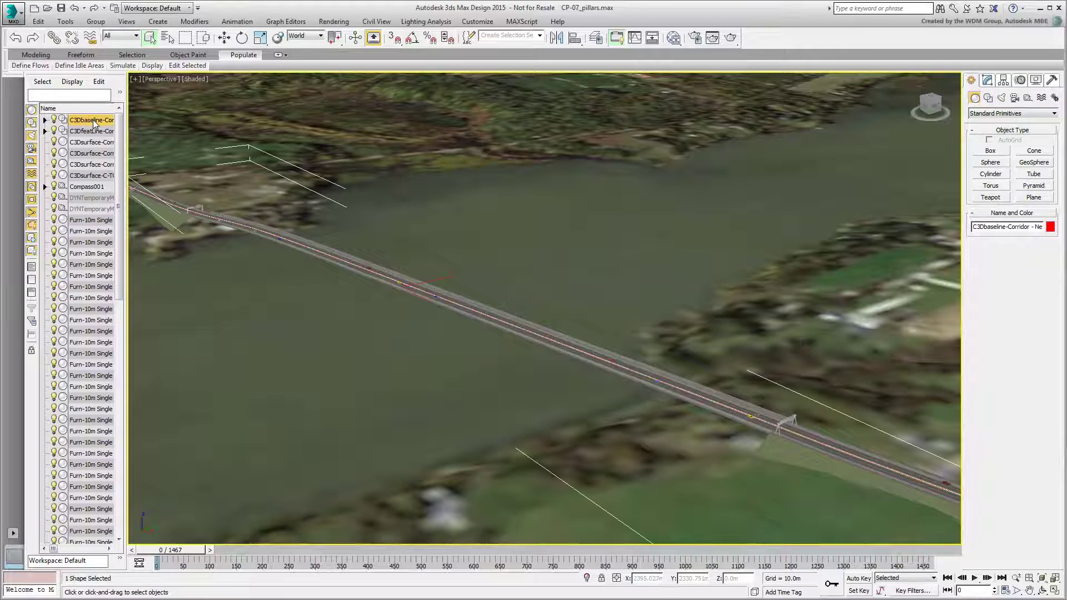
pyautogui.press('w')
pyautogui.moveTo(400, 250)
pyautogui.mouseDown()
pyautogui.moveTo(399, 235)
pyautogui.moveTo(399, 253)
pyautogui.mouseUp()
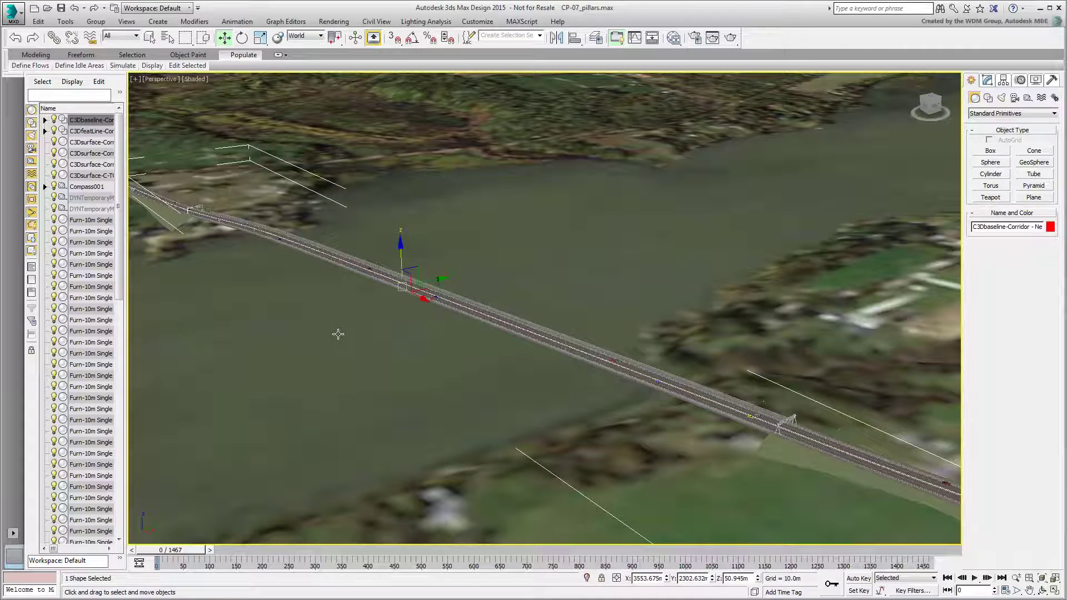
# Open the Object Placement Style Editor with Private Resource Kit content and accept the selected baseline as the parent shape.
pyautogui.click(371, 21)
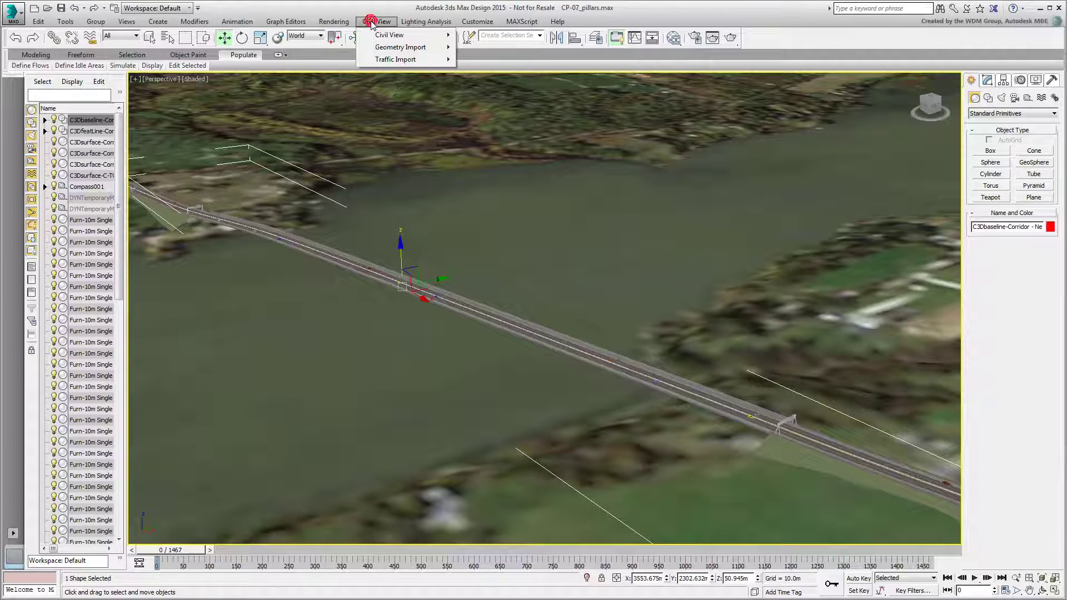
pyautogui.moveTo(389, 35)
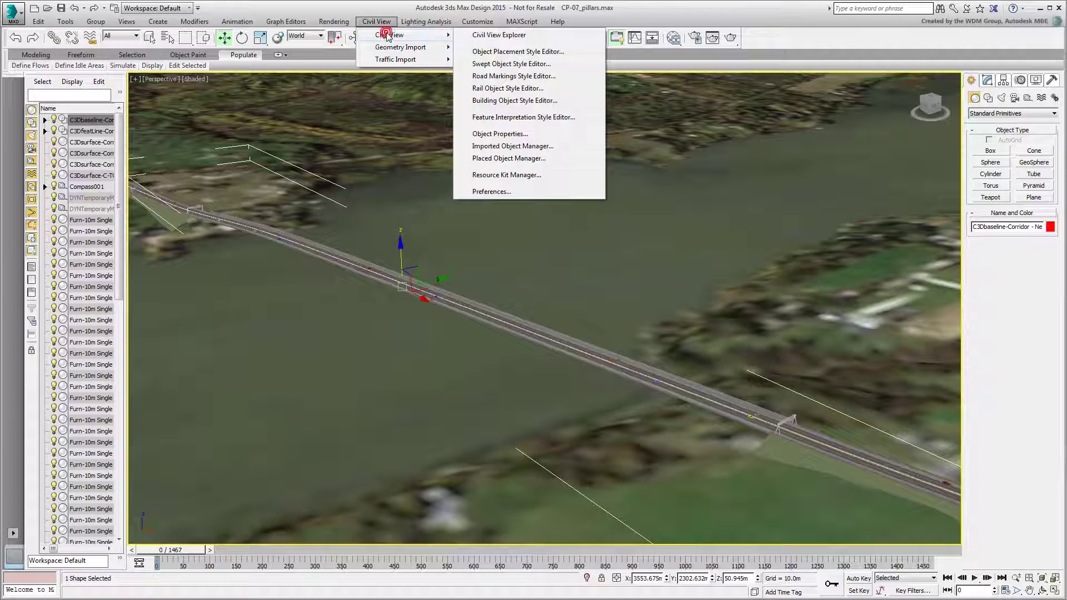
pyautogui.click(501, 51)
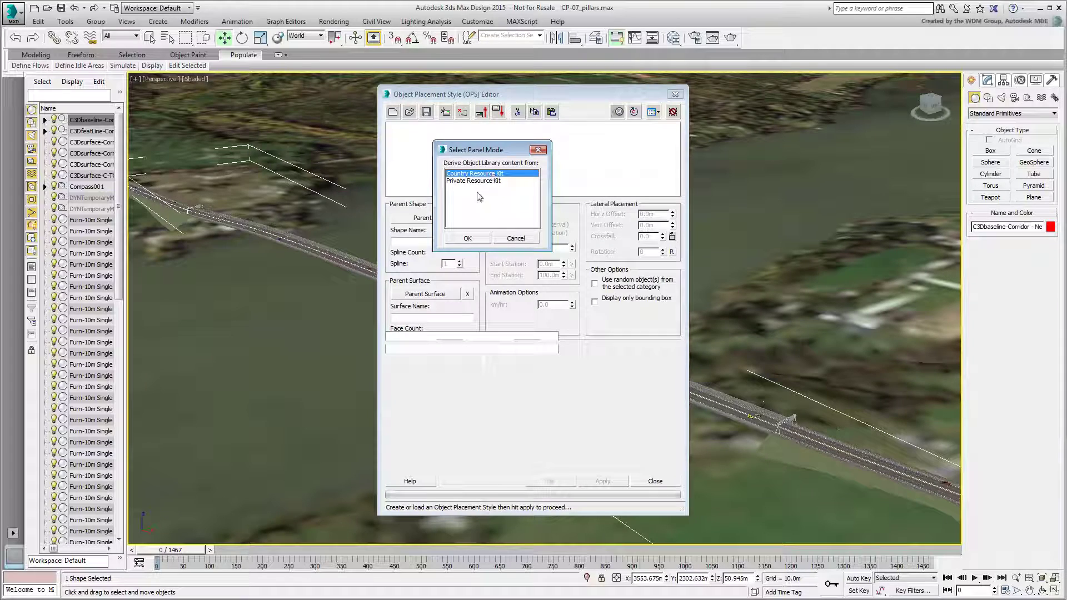
pyautogui.click(473, 181)
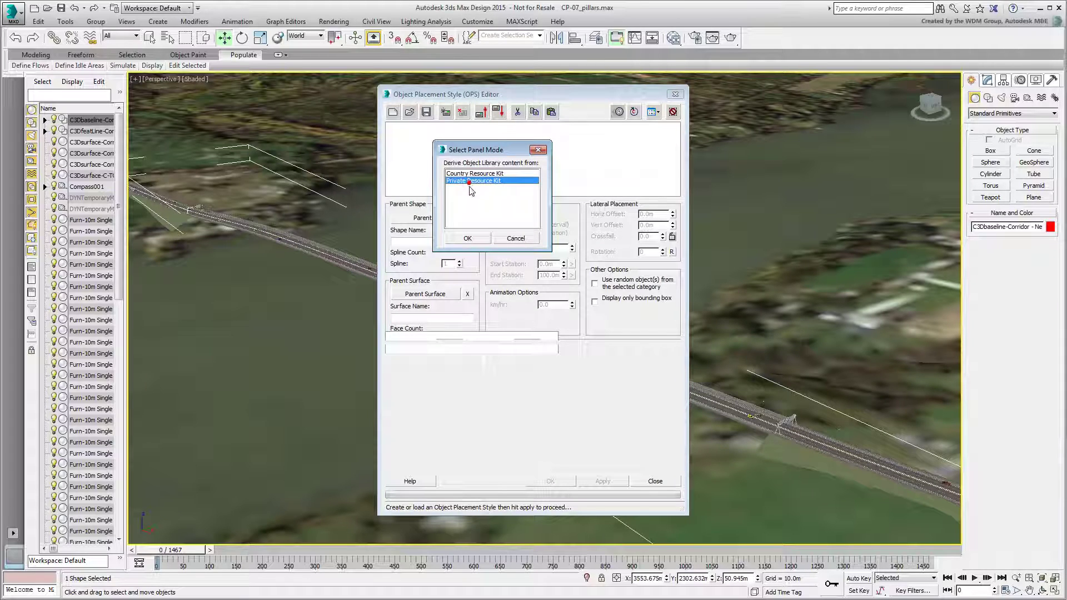
pyautogui.click(467, 239)
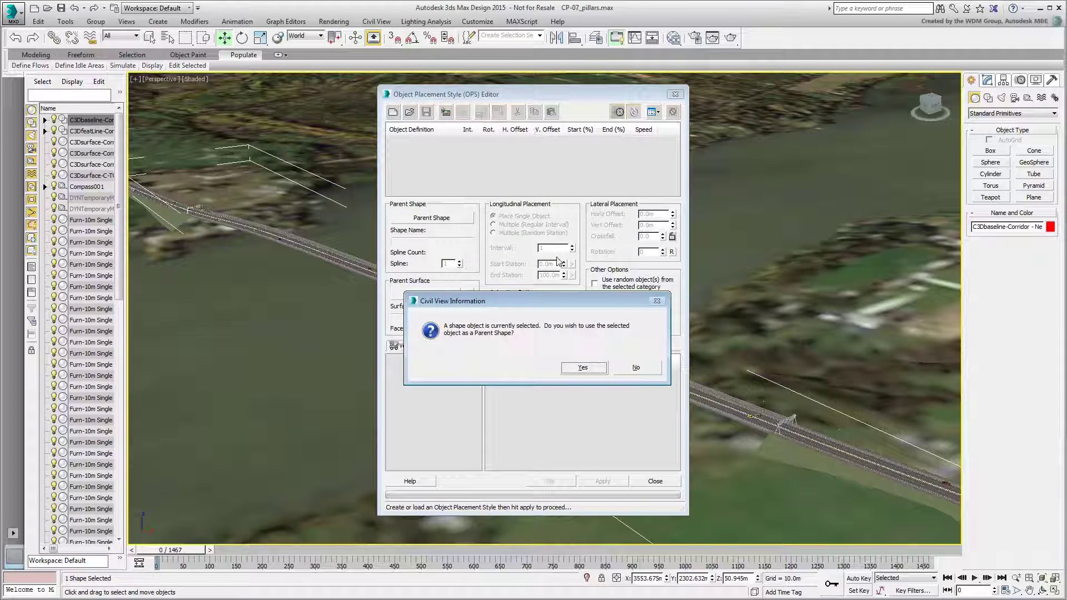
pyautogui.click(581, 368)
pyautogui.moveTo(547, 102); pyautogui.dragTo(922, 87)
# Add an object entry to the placement style and assign it Bridge Pillar 30m from the furniture's Bridge Structure group.
pyautogui.keyDown('alt'); pyautogui.moveTo(497, 327); pyautogui.dragTo(504, 341, button='middle'); pyautogui.keyUp('alt')
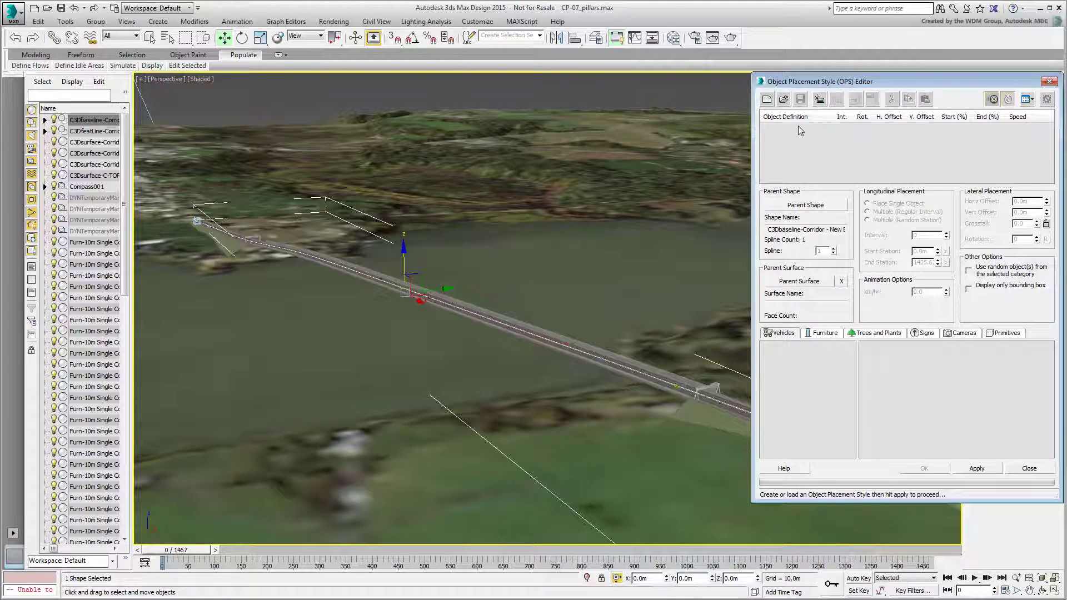
pyautogui.click(820, 101)
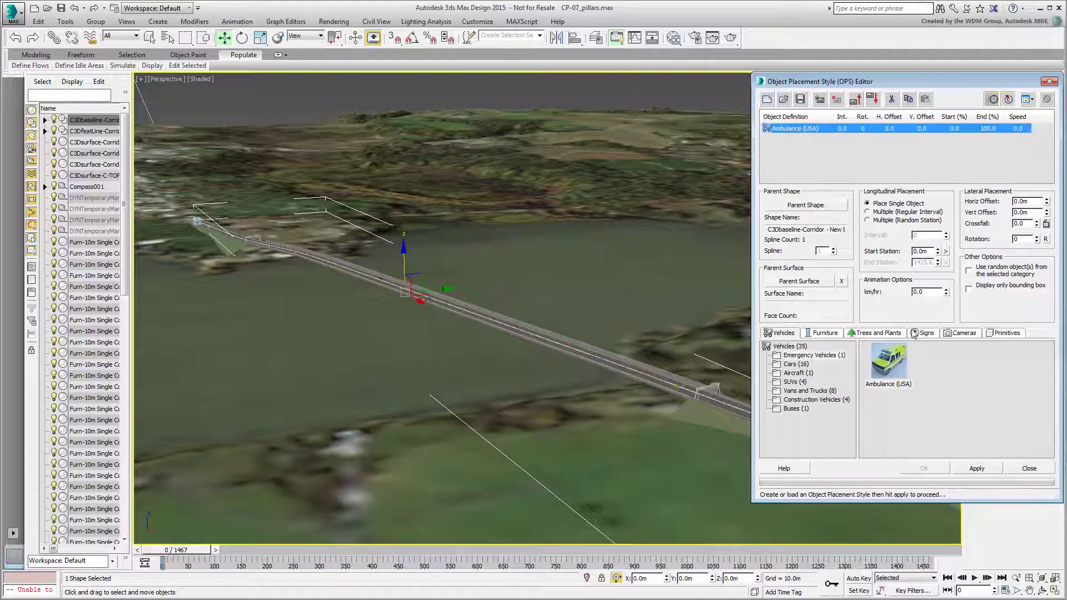
pyautogui.click(832, 335)
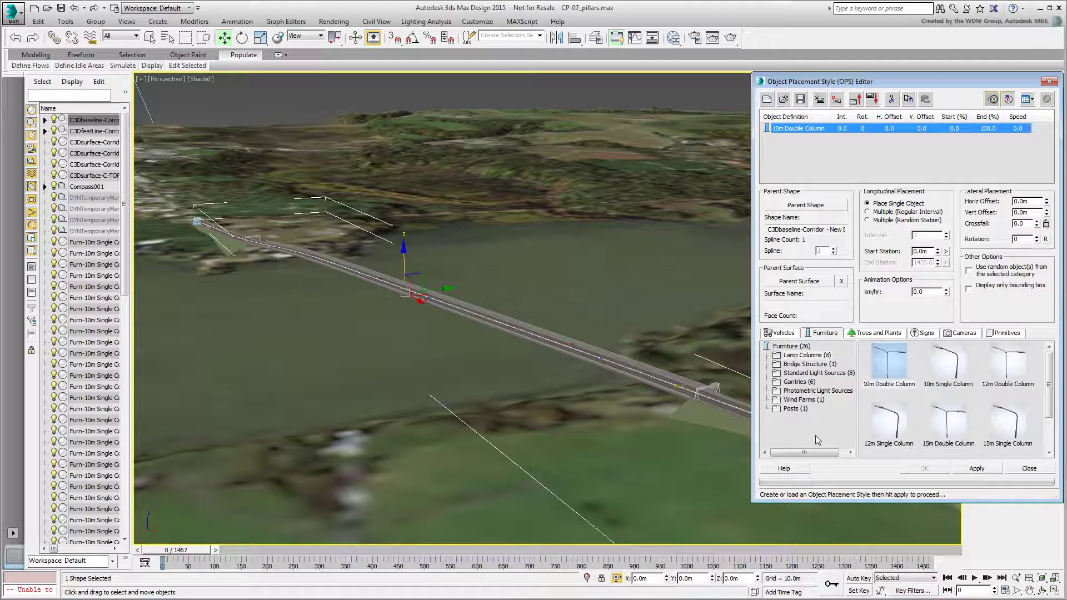
pyautogui.click(807, 364)
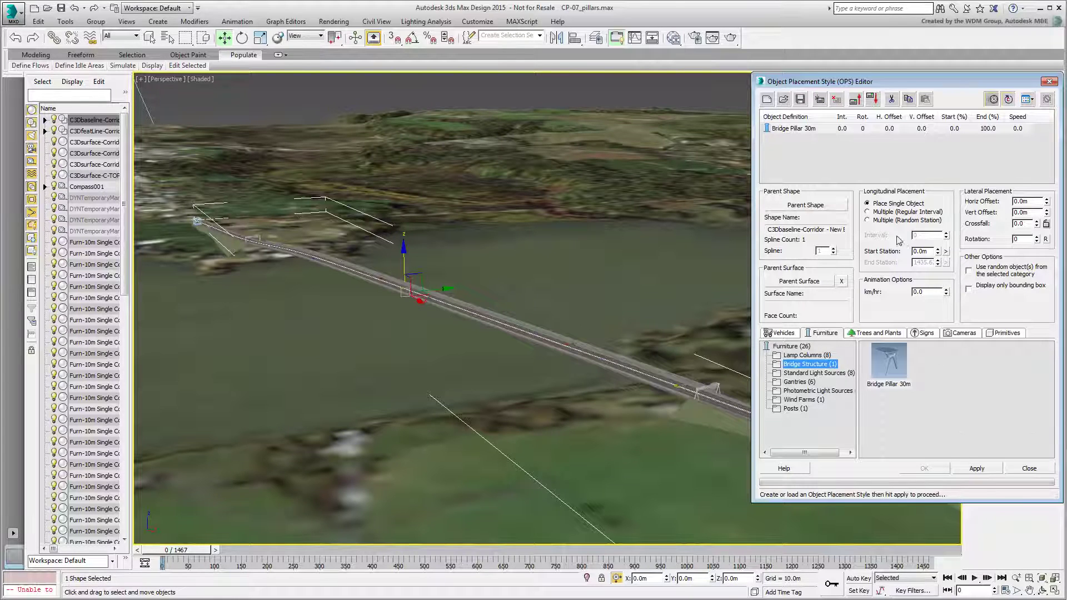
# Place the pillars as multiple objects at a regular interval of 100 m along the baseline and apply the style.
pyautogui.click(869, 212)
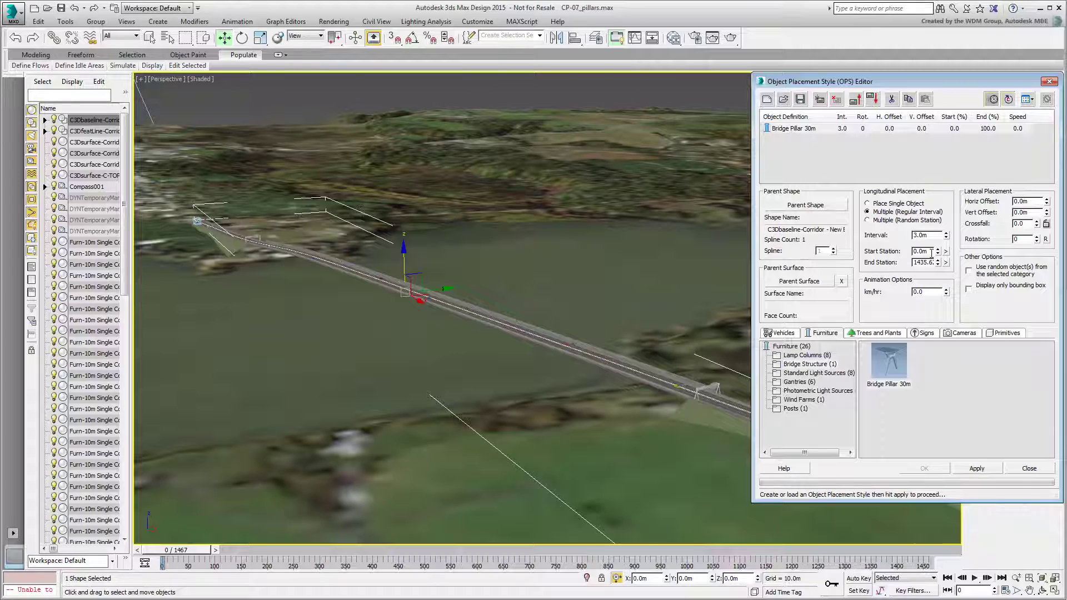
pyautogui.doubleClick(926, 235)
pyautogui.write('100')
pyautogui.press('Return')
pyautogui.click(978, 470)
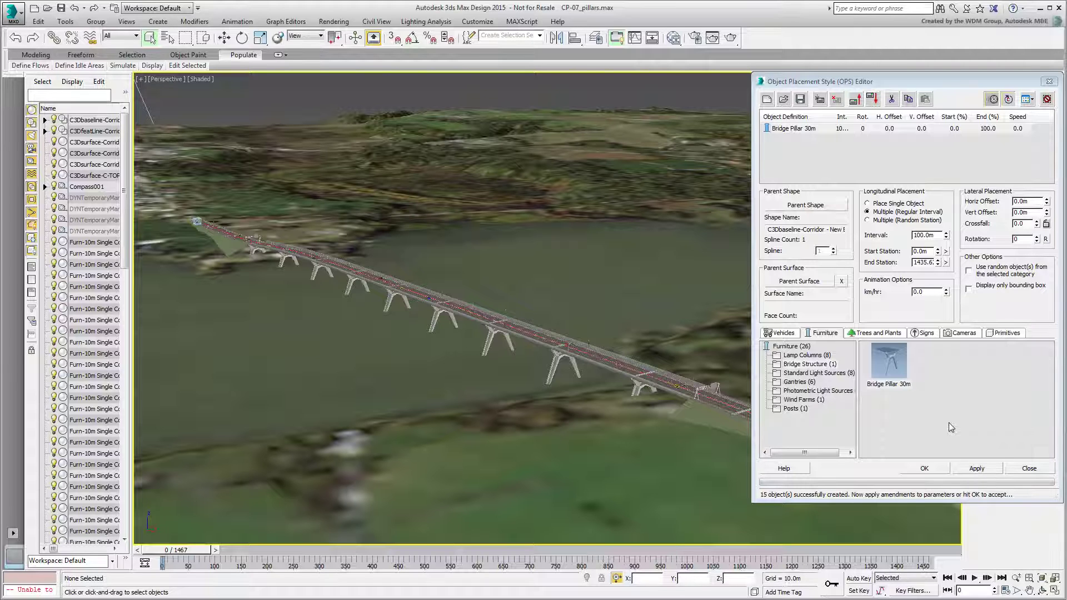
# Set the pillars' vertical offset to -0.75 m and apply the change.
pyautogui.scroll(10, 553, 341)
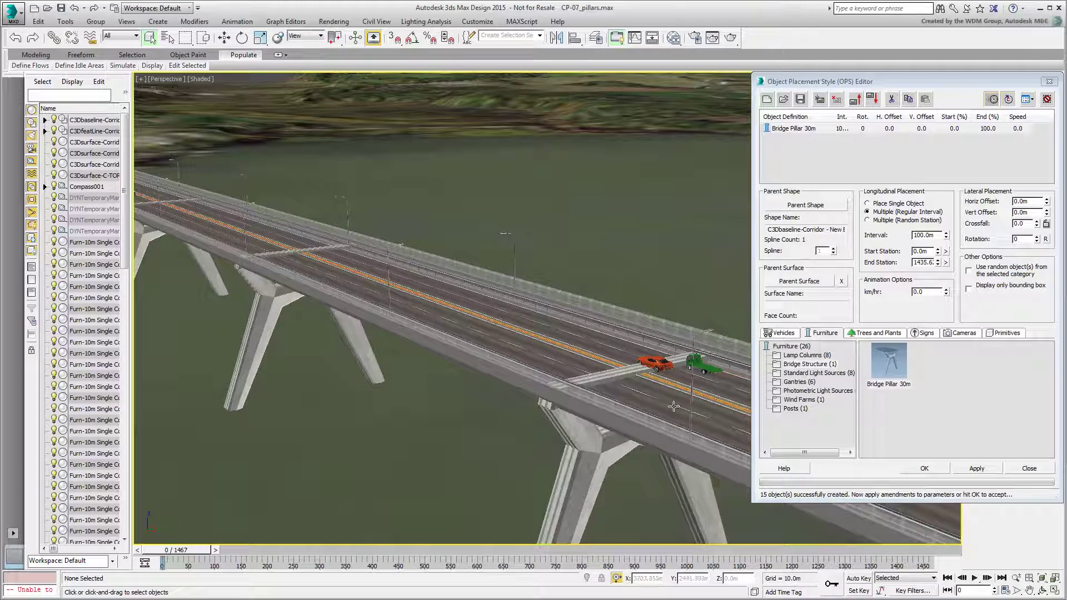
pyautogui.click(1026, 212)
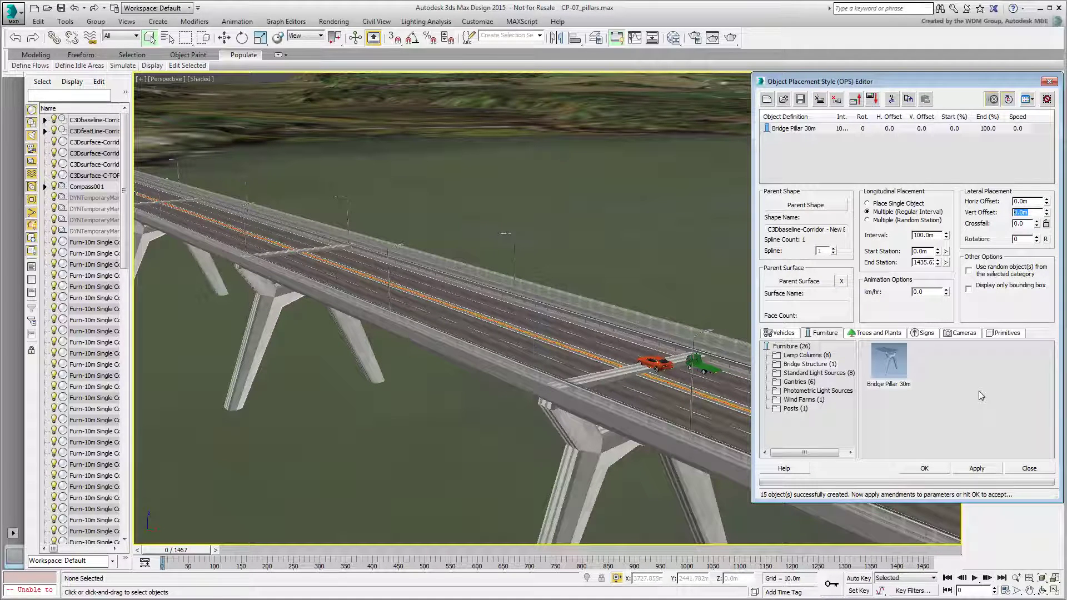
pyautogui.press('Return')
pyautogui.click(977, 469)
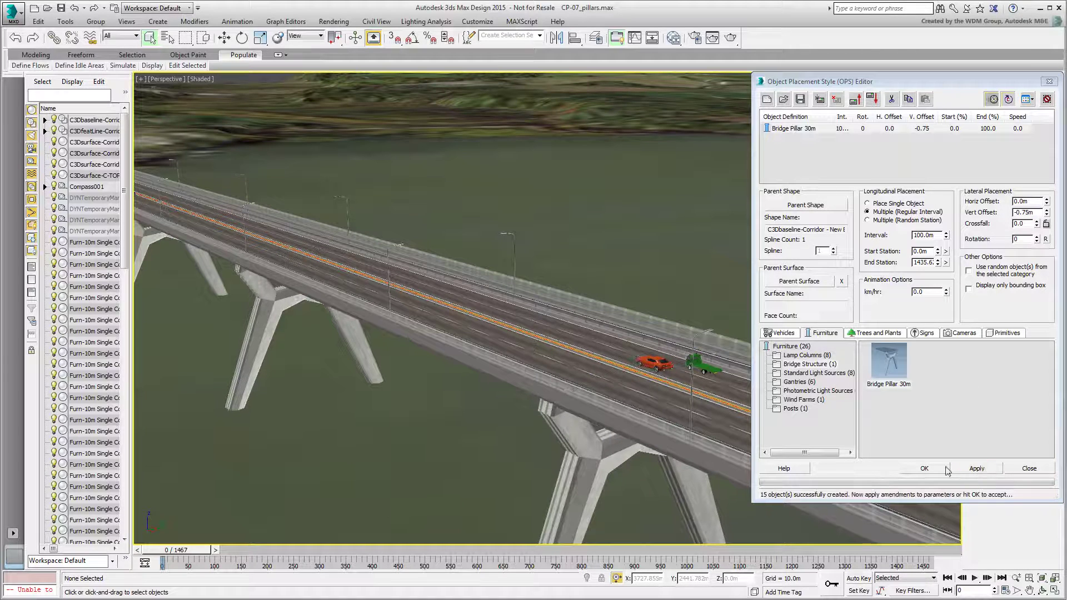
# Examine the pillar placement along the whole bridge and approach roads in both shaded and wireframe display.
pyautogui.scroll(-5, 441, 275)
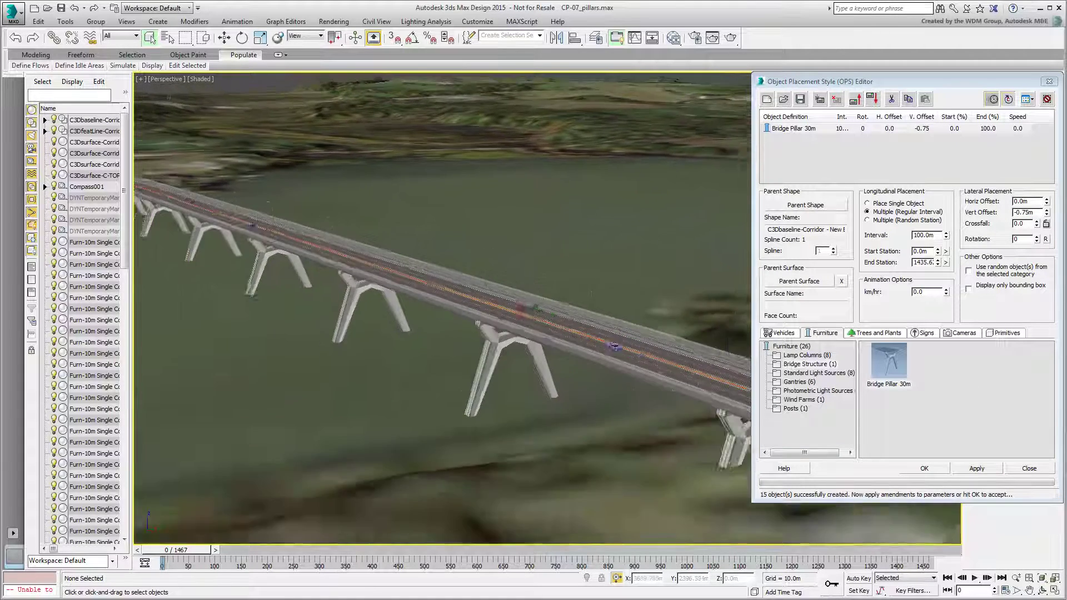
pyautogui.scroll(-4, 437, 385)
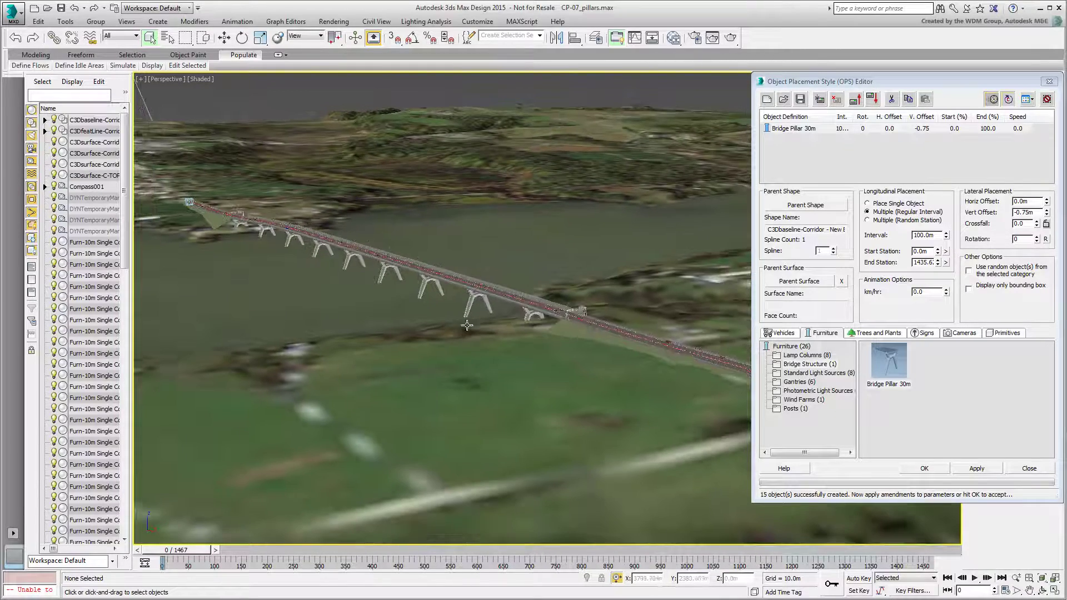
pyautogui.scroll(2, 490, 415)
pyautogui.scroll(2, 455, 426)
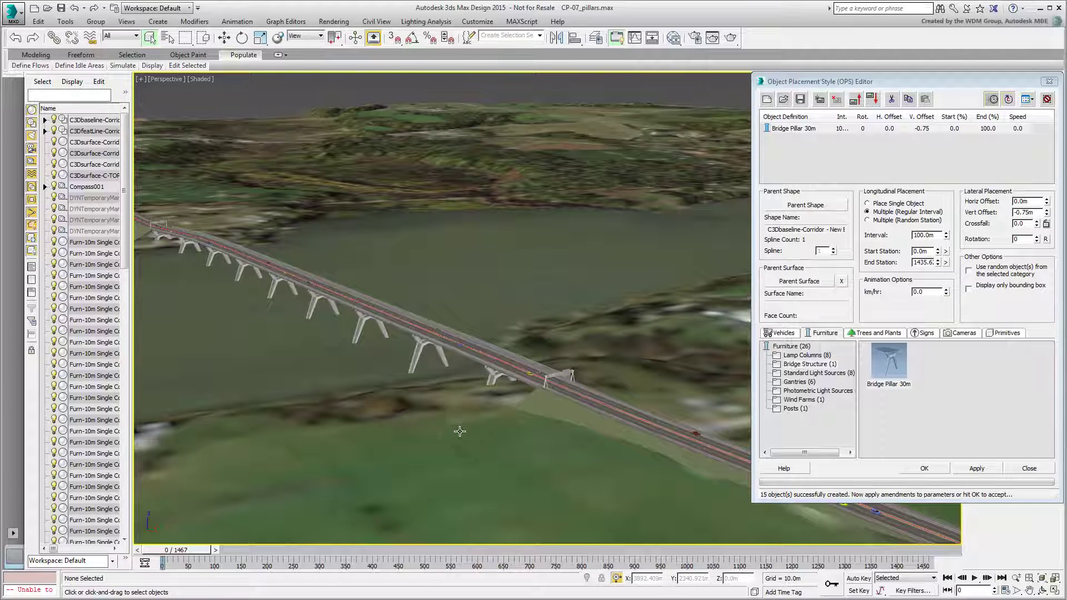
pyautogui.press('F3')
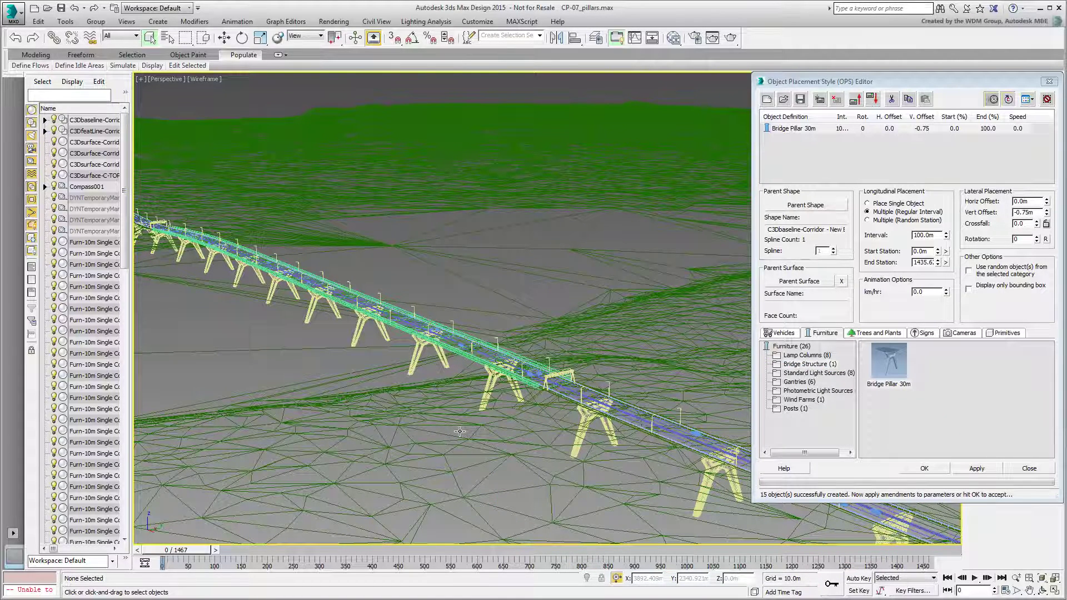
pyautogui.press('F3')
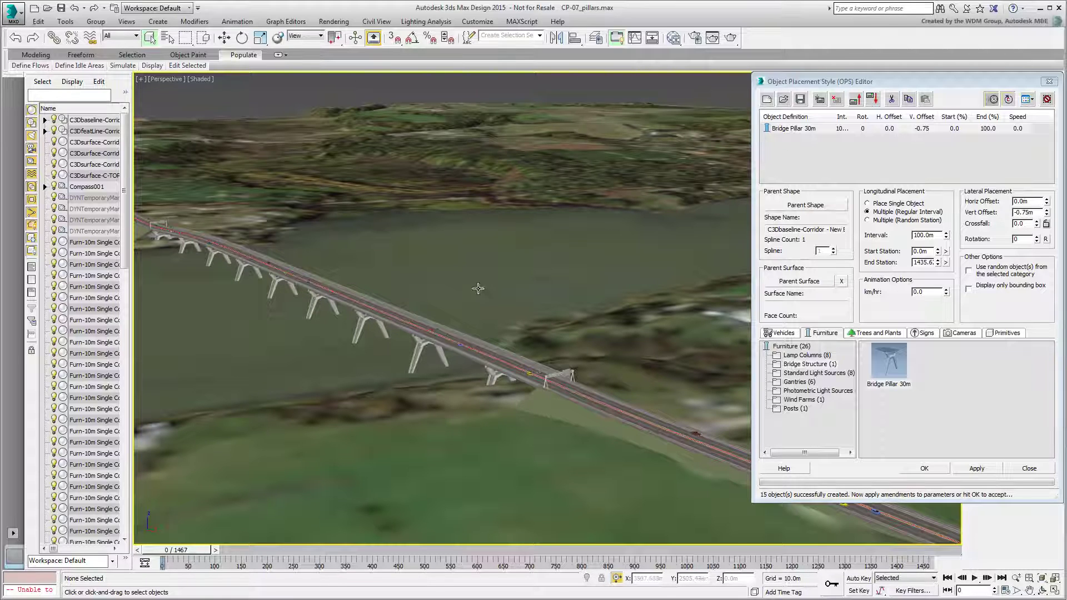
# Pick the pillars' start station on the road at the first shoreline, at about 328.5 m.
pyautogui.scroll(6, 475, 306)
pyautogui.moveTo(511, 335); pyautogui.dragTo(614, 160, button='middle')
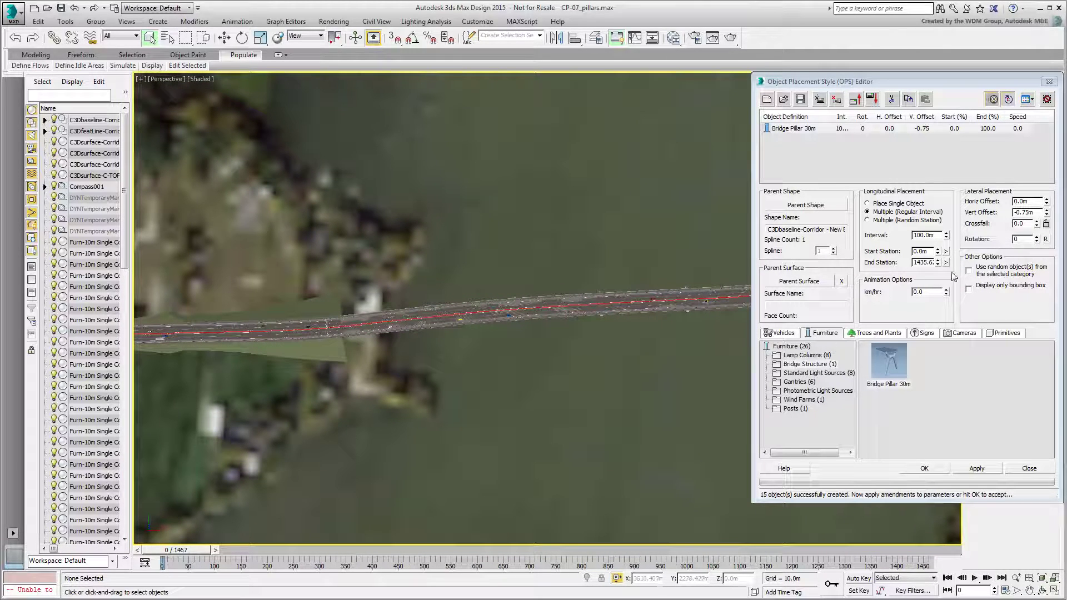
pyautogui.click(946, 251)
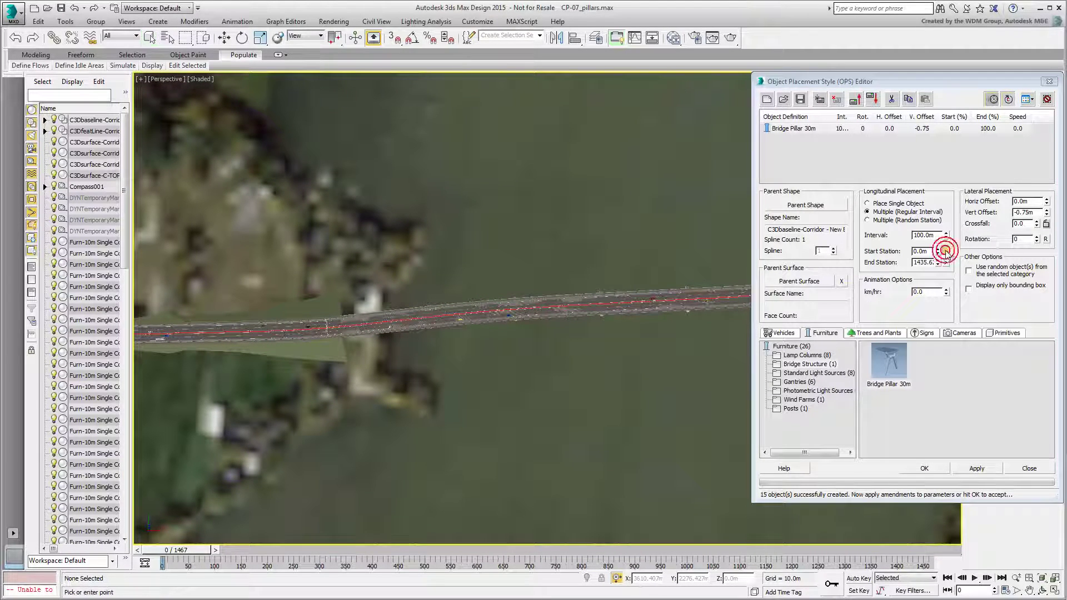
pyautogui.click(366, 323)
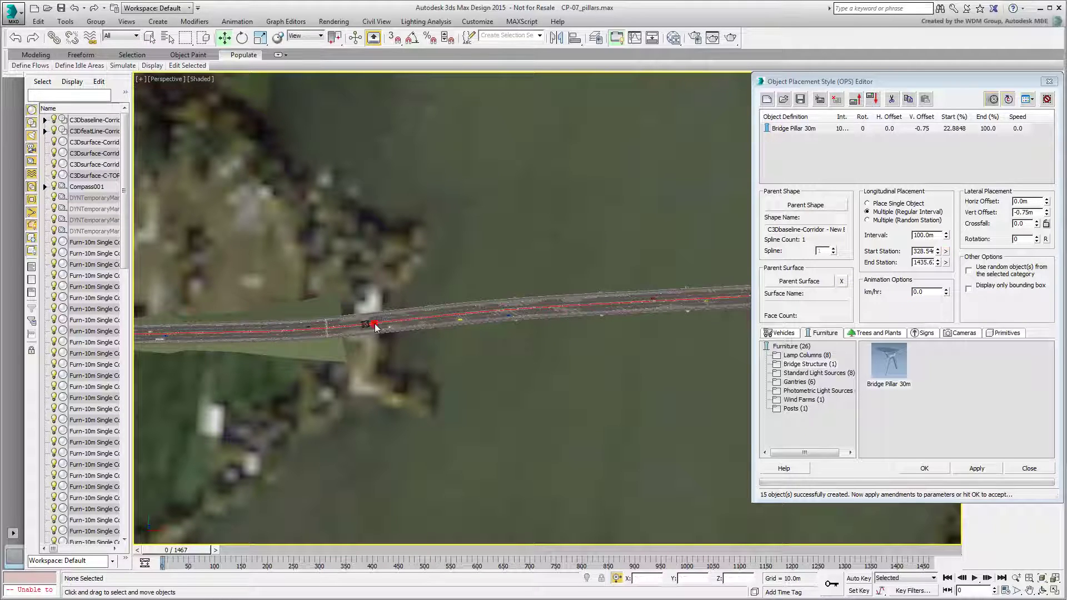
# Pick the pillars' end station on the road past the opposite shoreline, at about 1090.6 m, and apply the station limits.
pyautogui.moveTo(551, 375); pyautogui.dragTo(434, 412, button='middle')
pyautogui.click(946, 263)
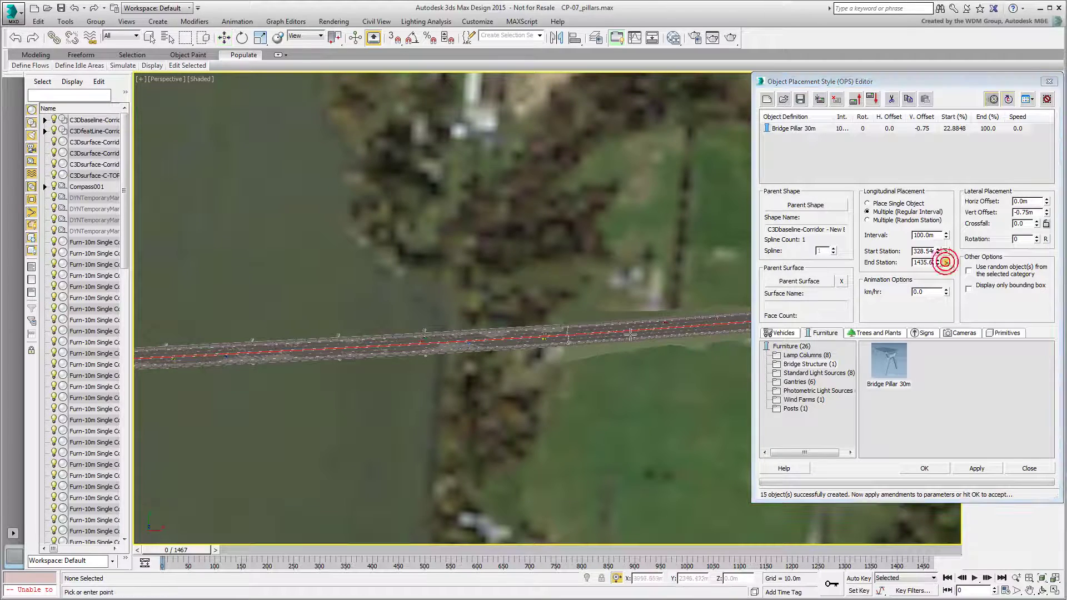
pyautogui.click(505, 340)
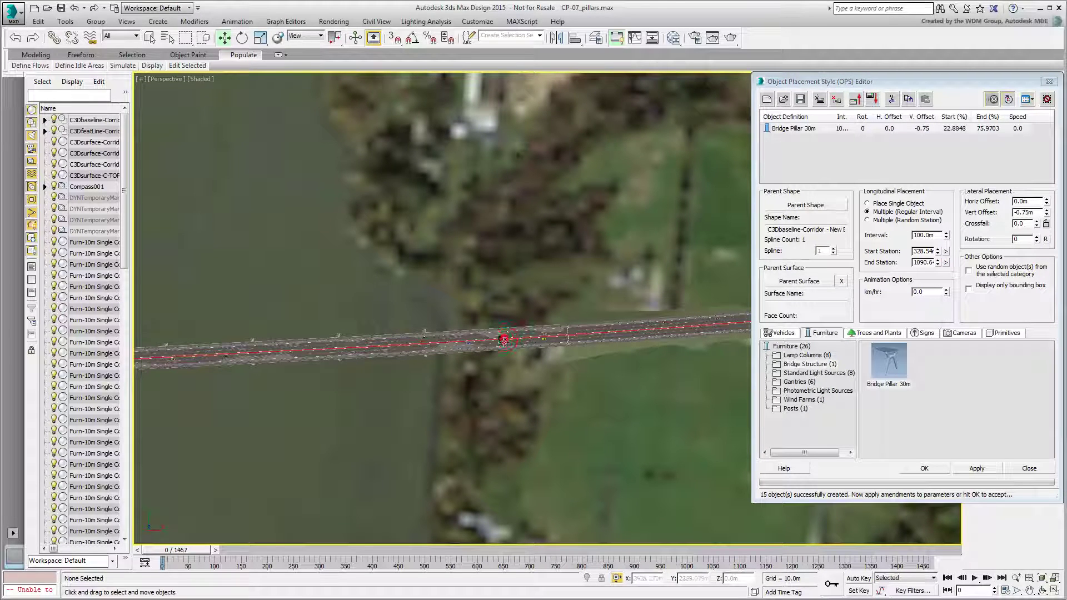
pyautogui.moveTo(402, 367); pyautogui.dragTo(345, 261, button='middle')
pyautogui.scroll(-3, 527, 363)
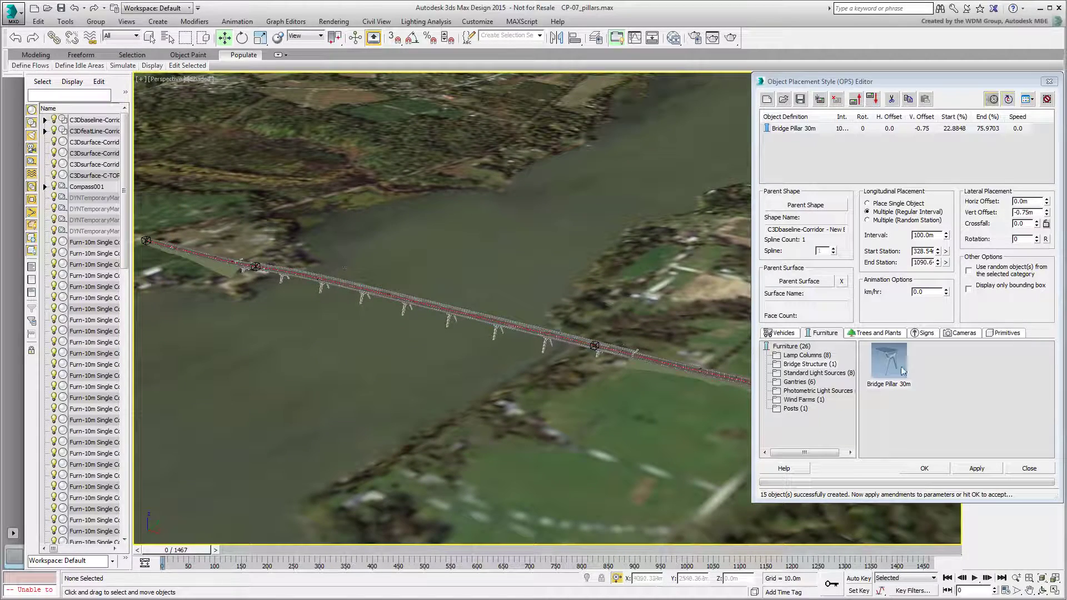
pyautogui.click(976, 469)
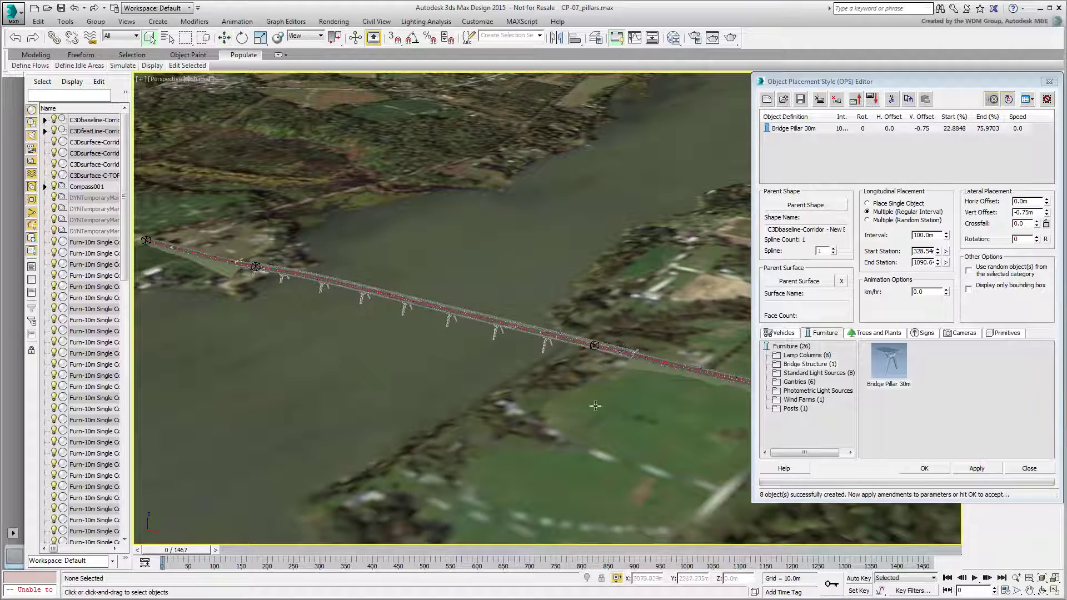
# Set the pillars' end station to 1100 m and apply the change.
pyautogui.moveTo(510, 373); pyautogui.dragTo(504, 400, button='middle')
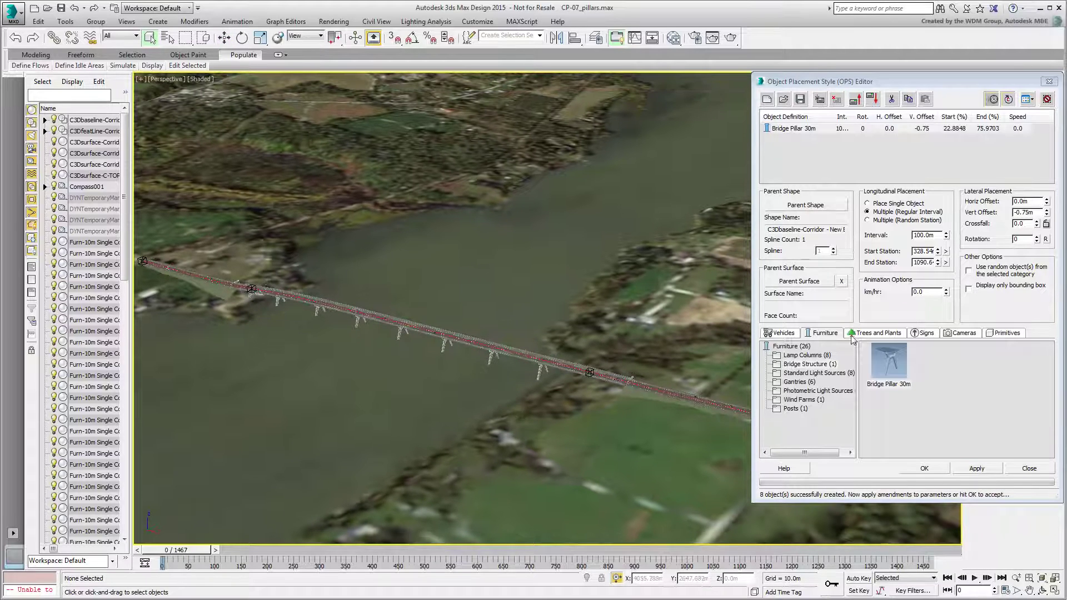
pyautogui.doubleClick(930, 262)
pyautogui.write('1100')
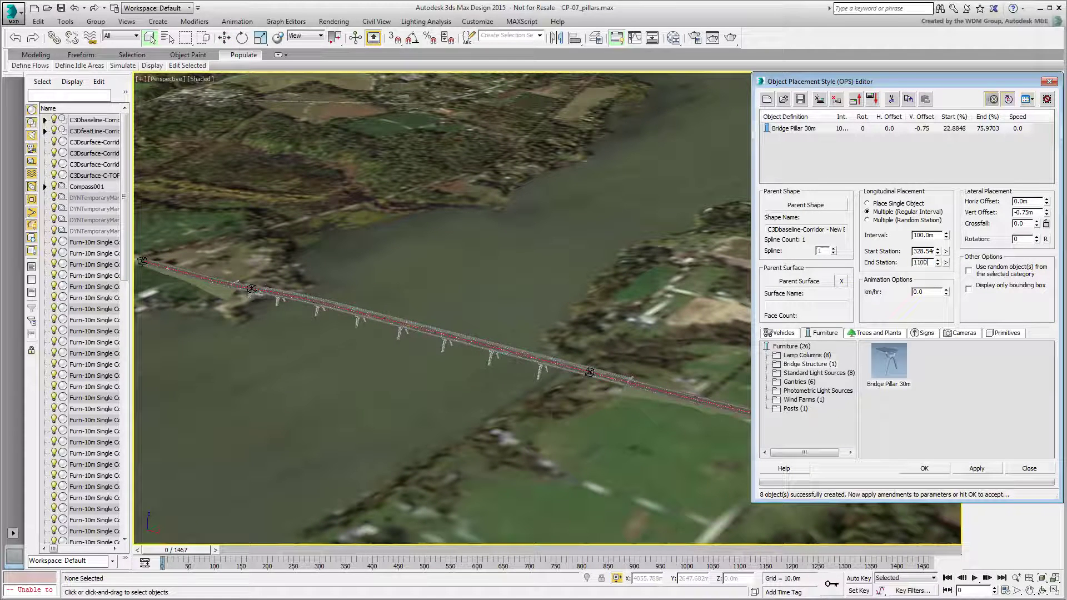
pyautogui.press('Return')
pyautogui.click(980, 469)
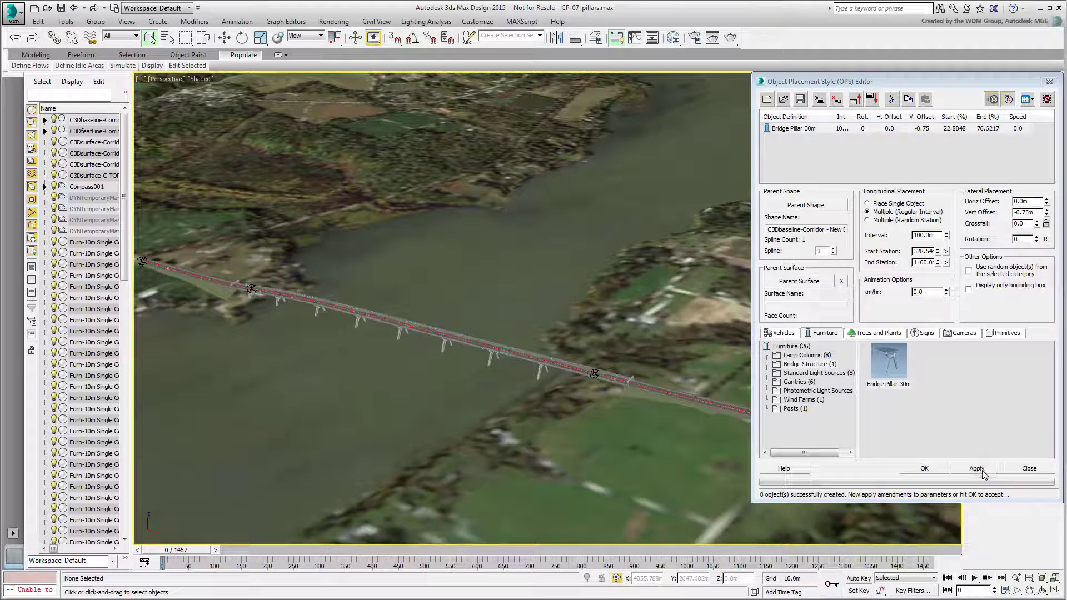
# Raise the pillars' end station to about 1128 m, apply it, and close the placement style editor without saving the style.
pyautogui.moveTo(939, 265); pyautogui.dragTo(938, 250)
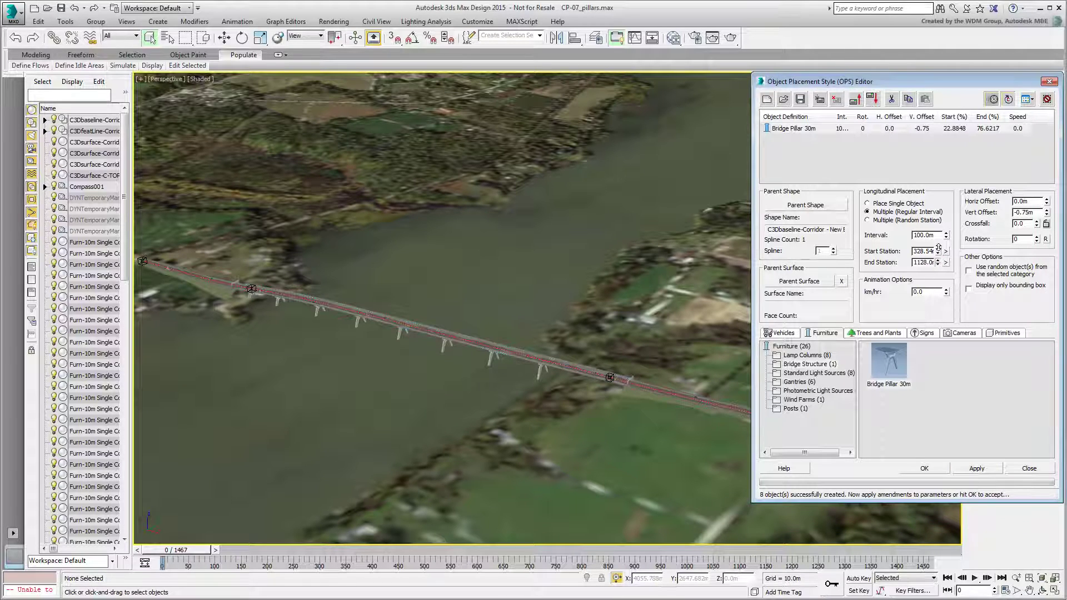
pyautogui.click(978, 468)
pyautogui.moveTo(427, 351); pyautogui.dragTo(372, 449, button='middle')
pyautogui.scroll(2, 425, 407)
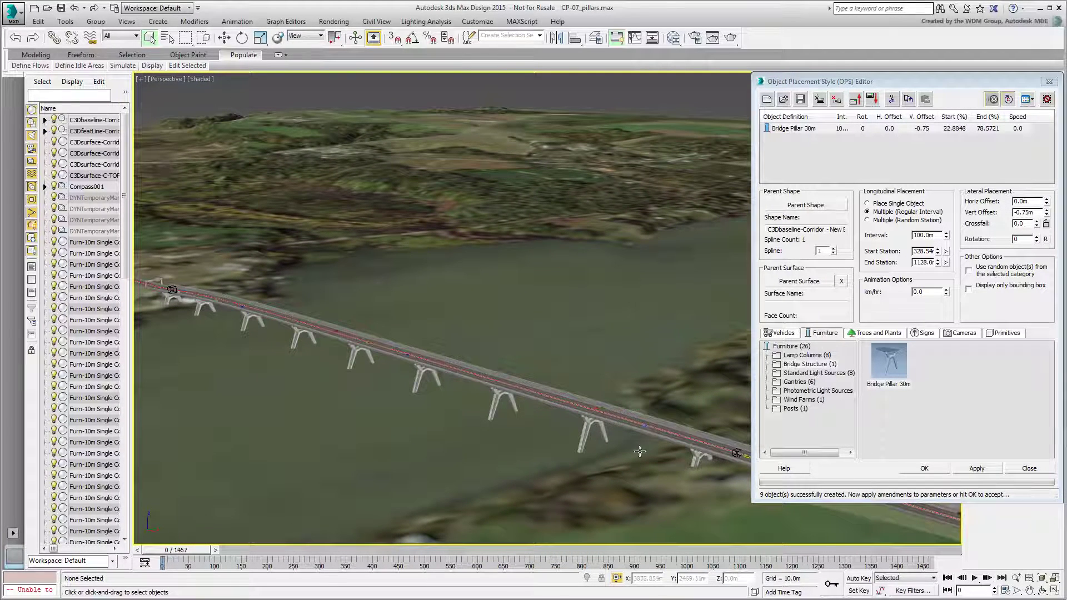
pyautogui.click(1028, 469)
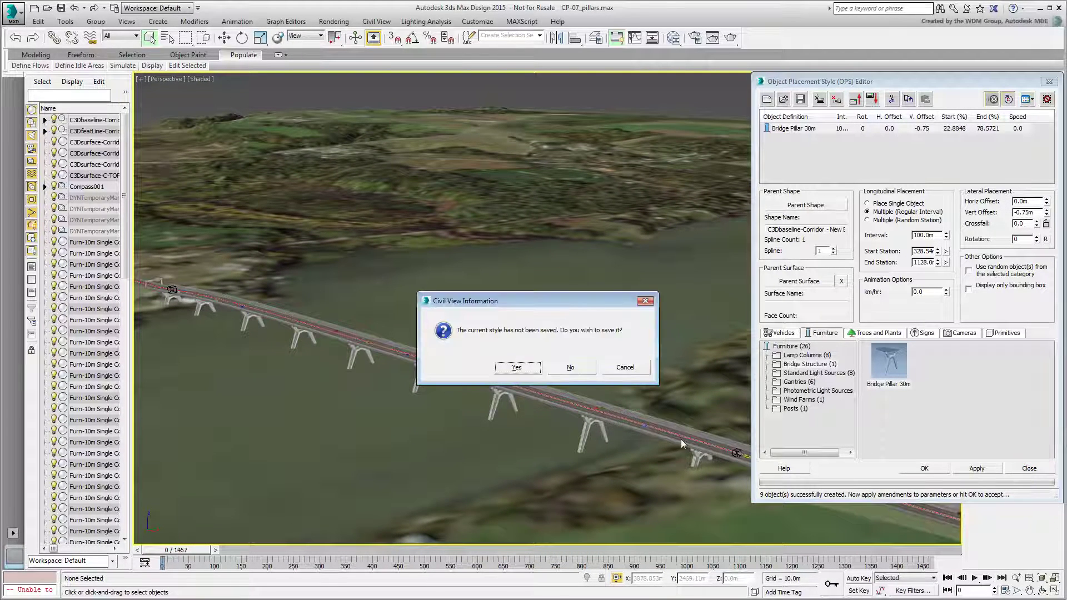
pyautogui.click(569, 369)
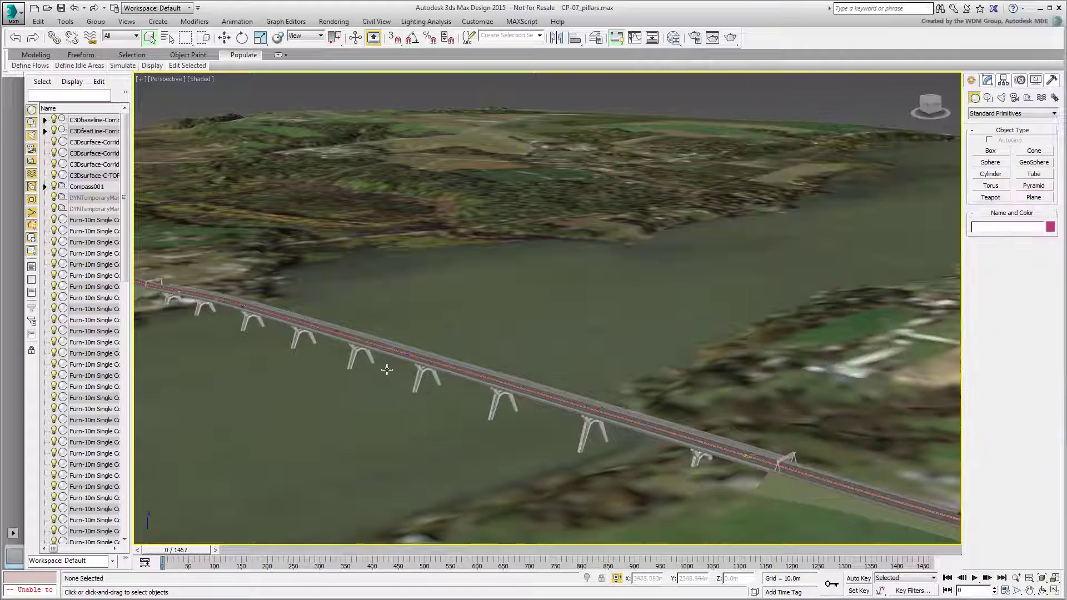
# Render the perspective view from a low angle along the bridge, showing the pillars standing in the water.
pyautogui.keyDown('alt'); pyautogui.moveTo(382, 370); pyautogui.dragTo(417, 410, button='middle'); pyautogui.keyUp('alt')
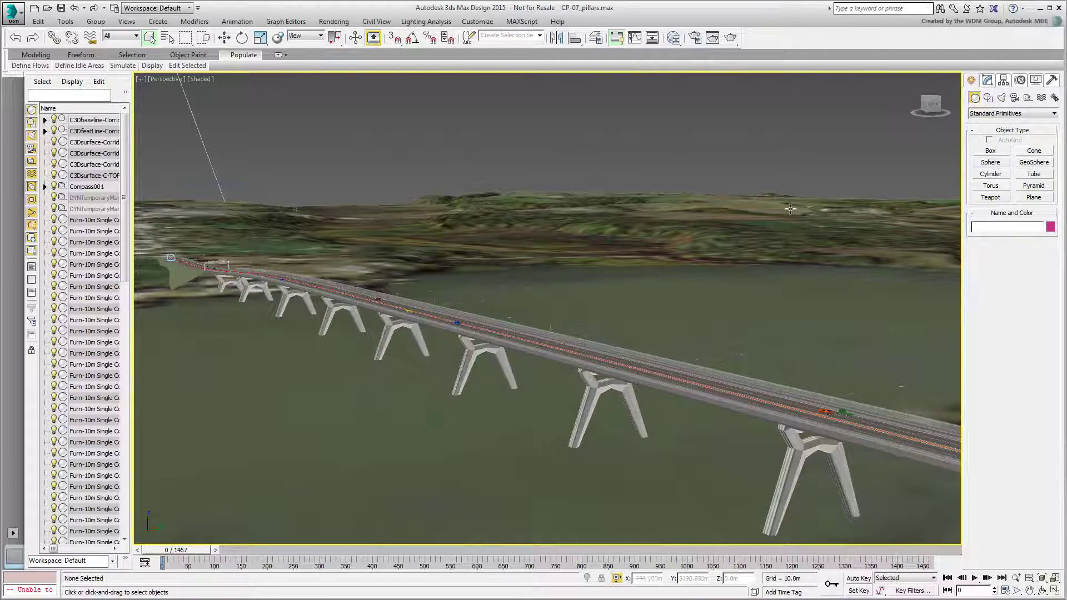
pyautogui.click(731, 39)
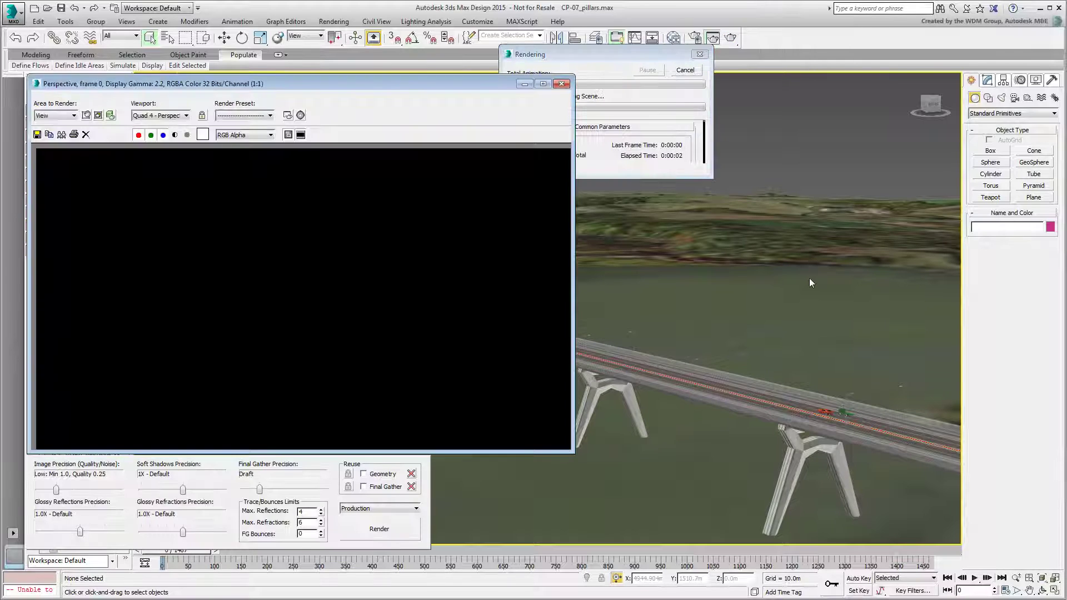